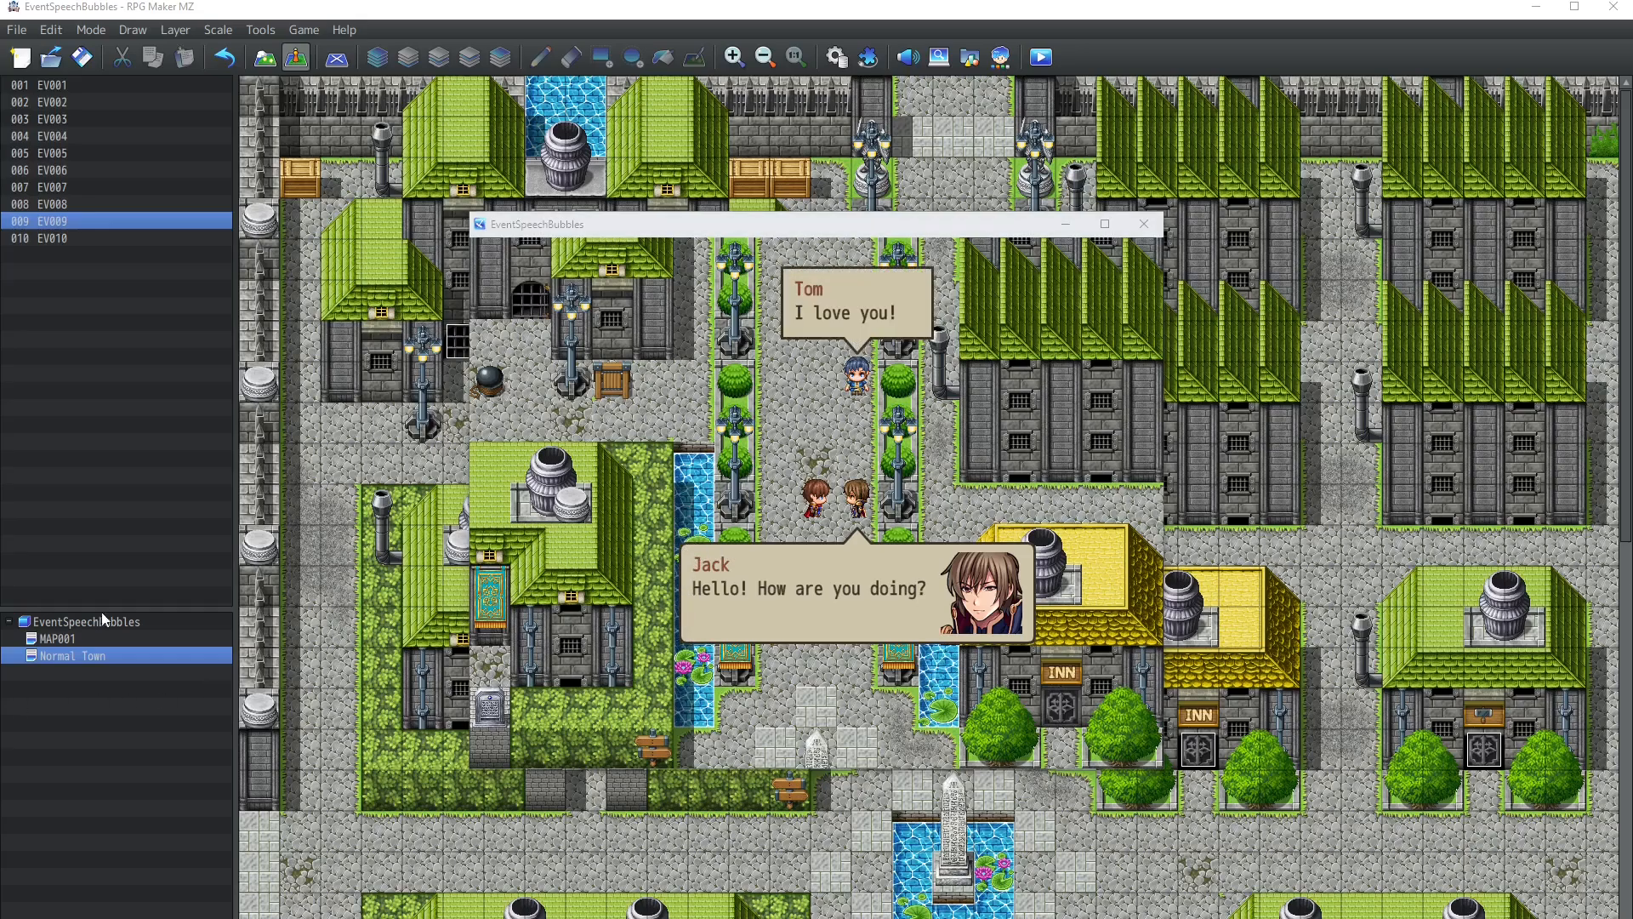
pyautogui.click(888, 223)
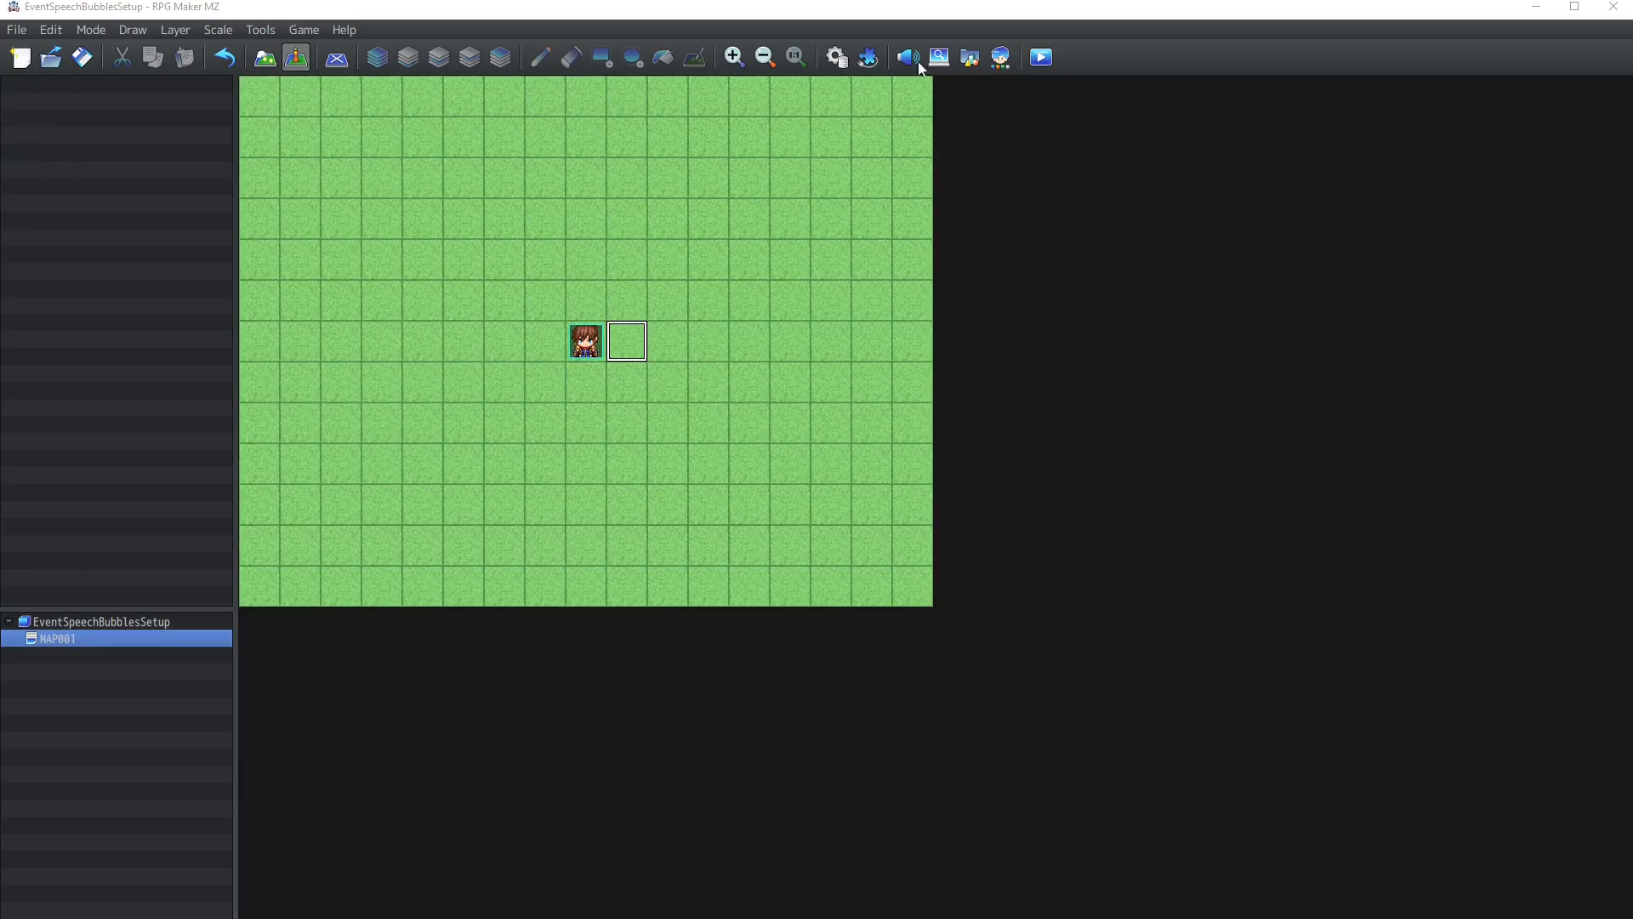
# Add the RPGMT_EventSpeechBubbles plugin to the project with status ON, keeping its default parameters.
pyautogui.click(867, 57)
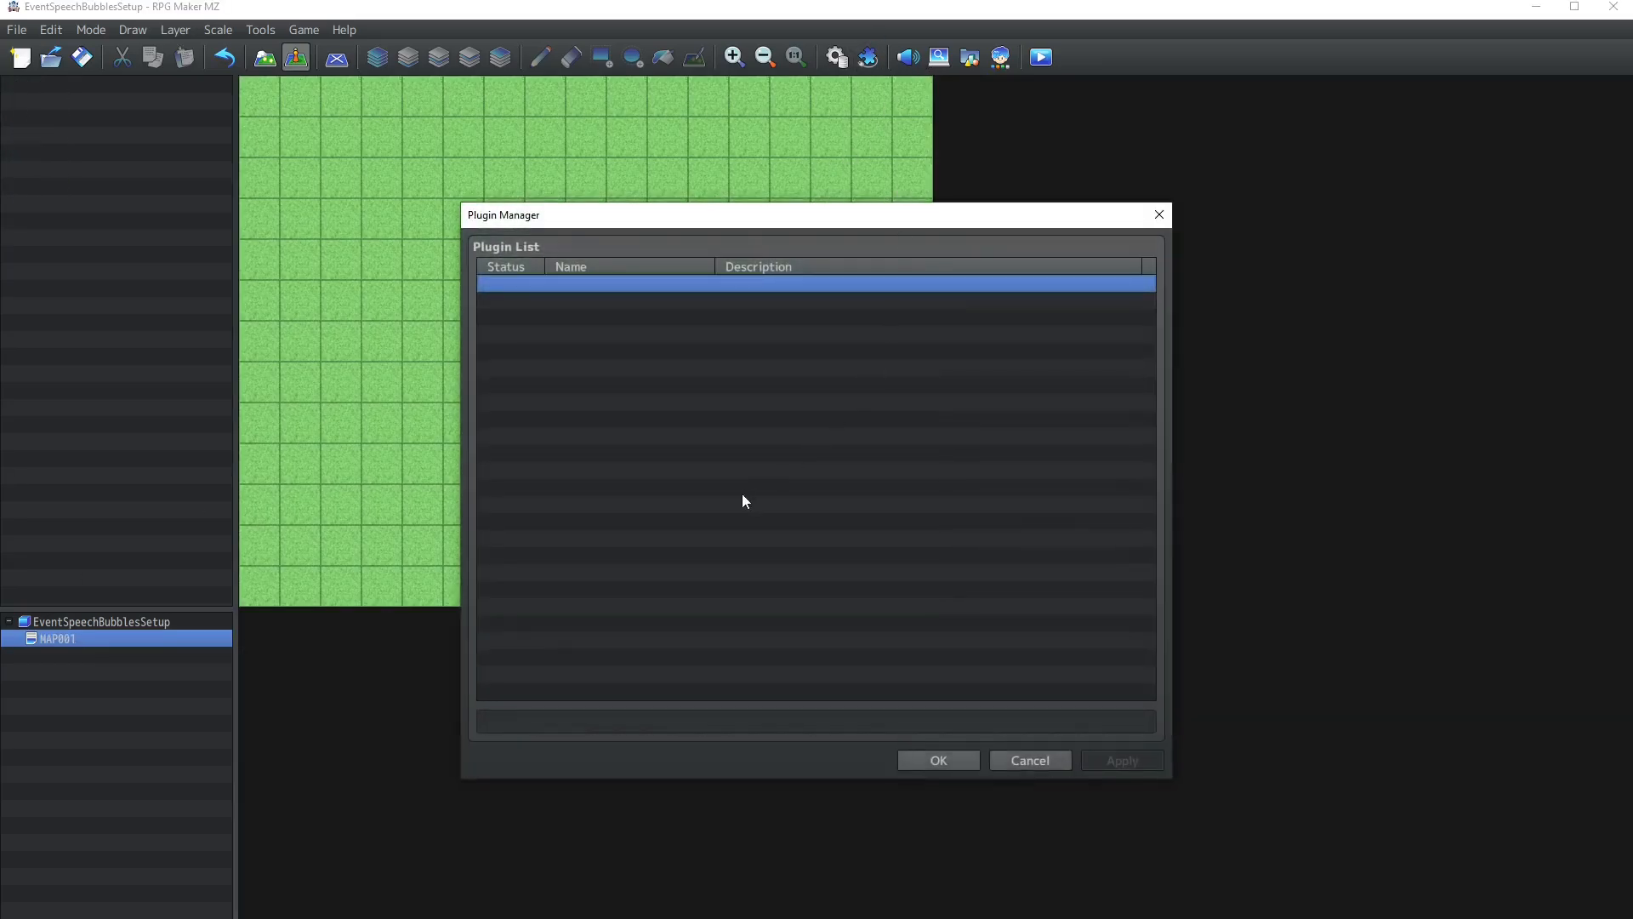
pyautogui.doubleClick(799, 288)
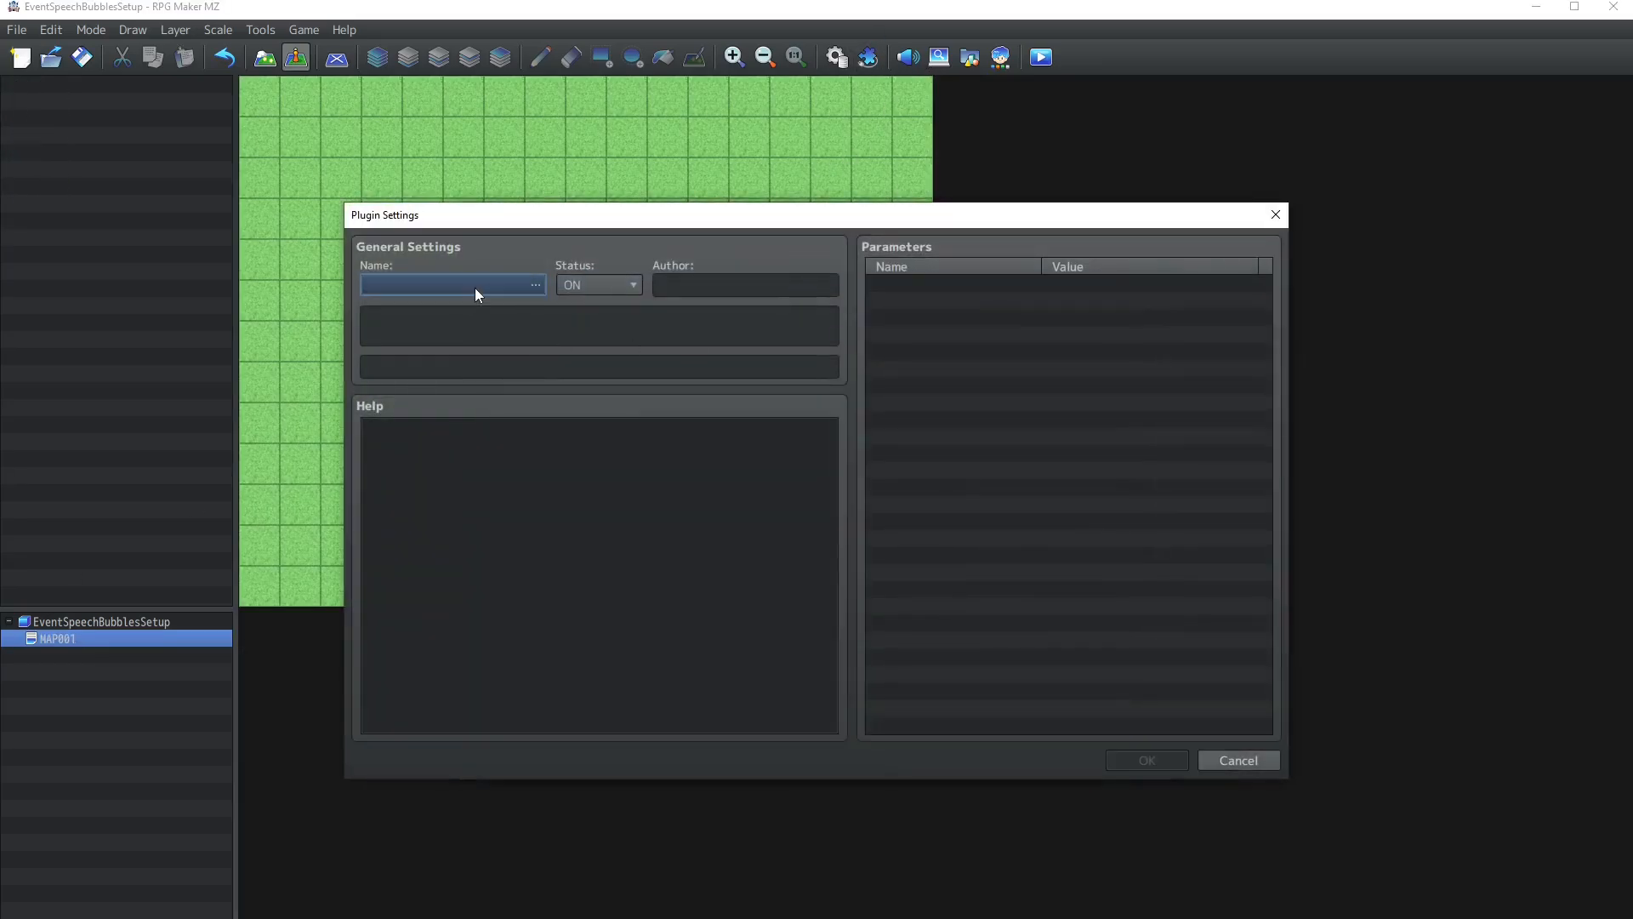
pyautogui.doubleClick(475, 287)
pyautogui.doubleClick(559, 396)
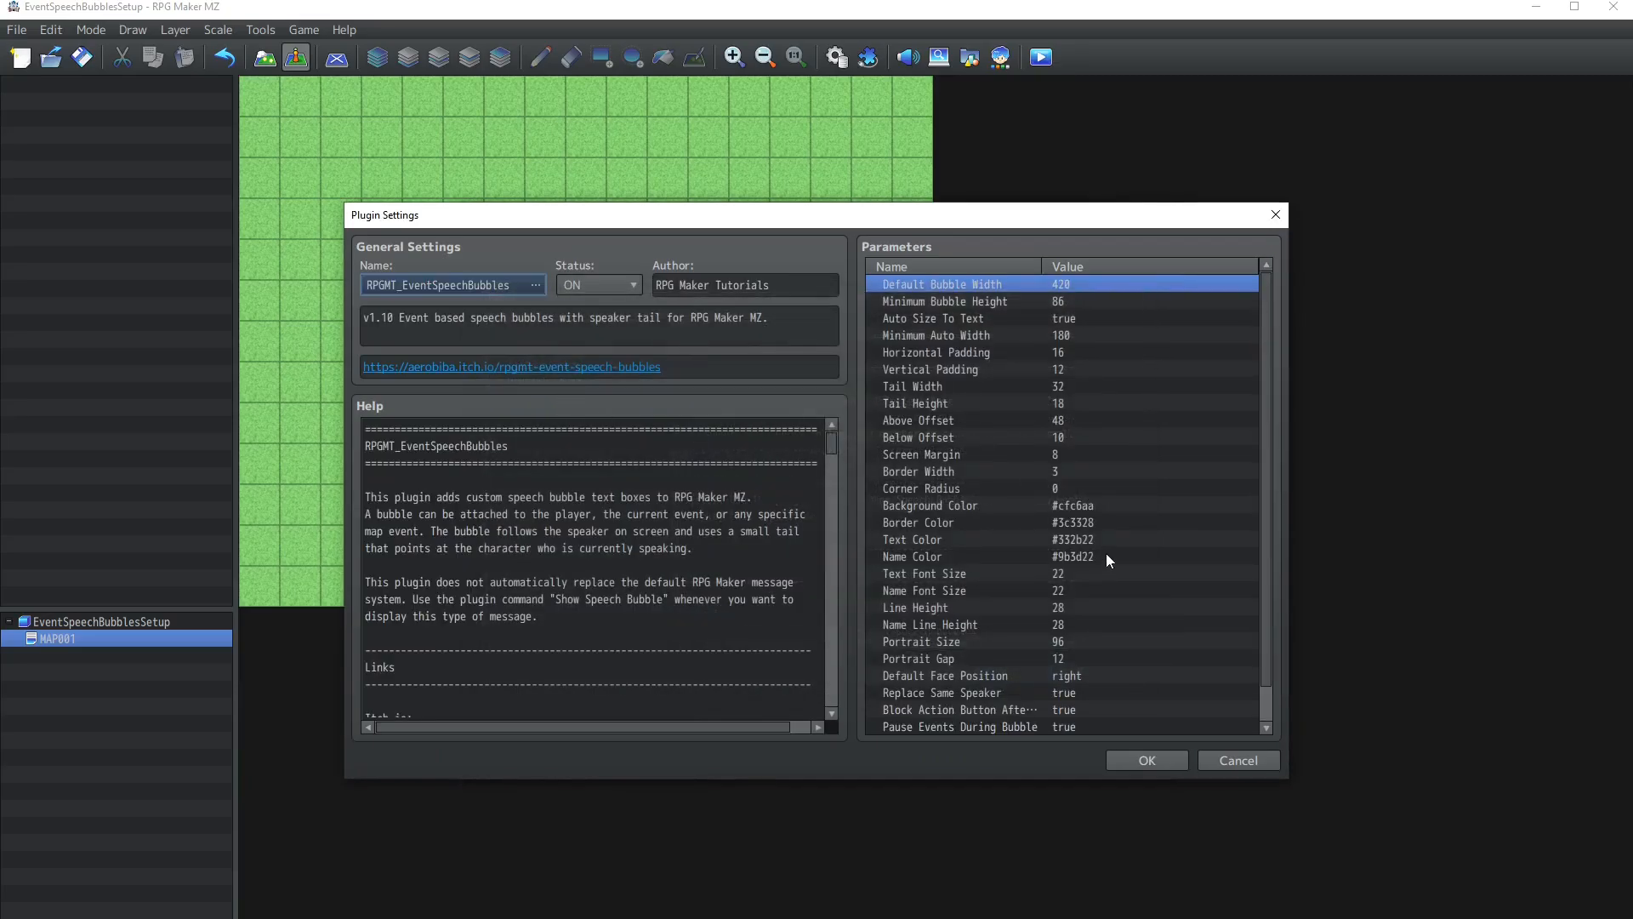
pyautogui.scroll(-2, 1106, 553)
pyautogui.scroll(1, 1106, 553)
pyautogui.scroll(-1, 978, 457)
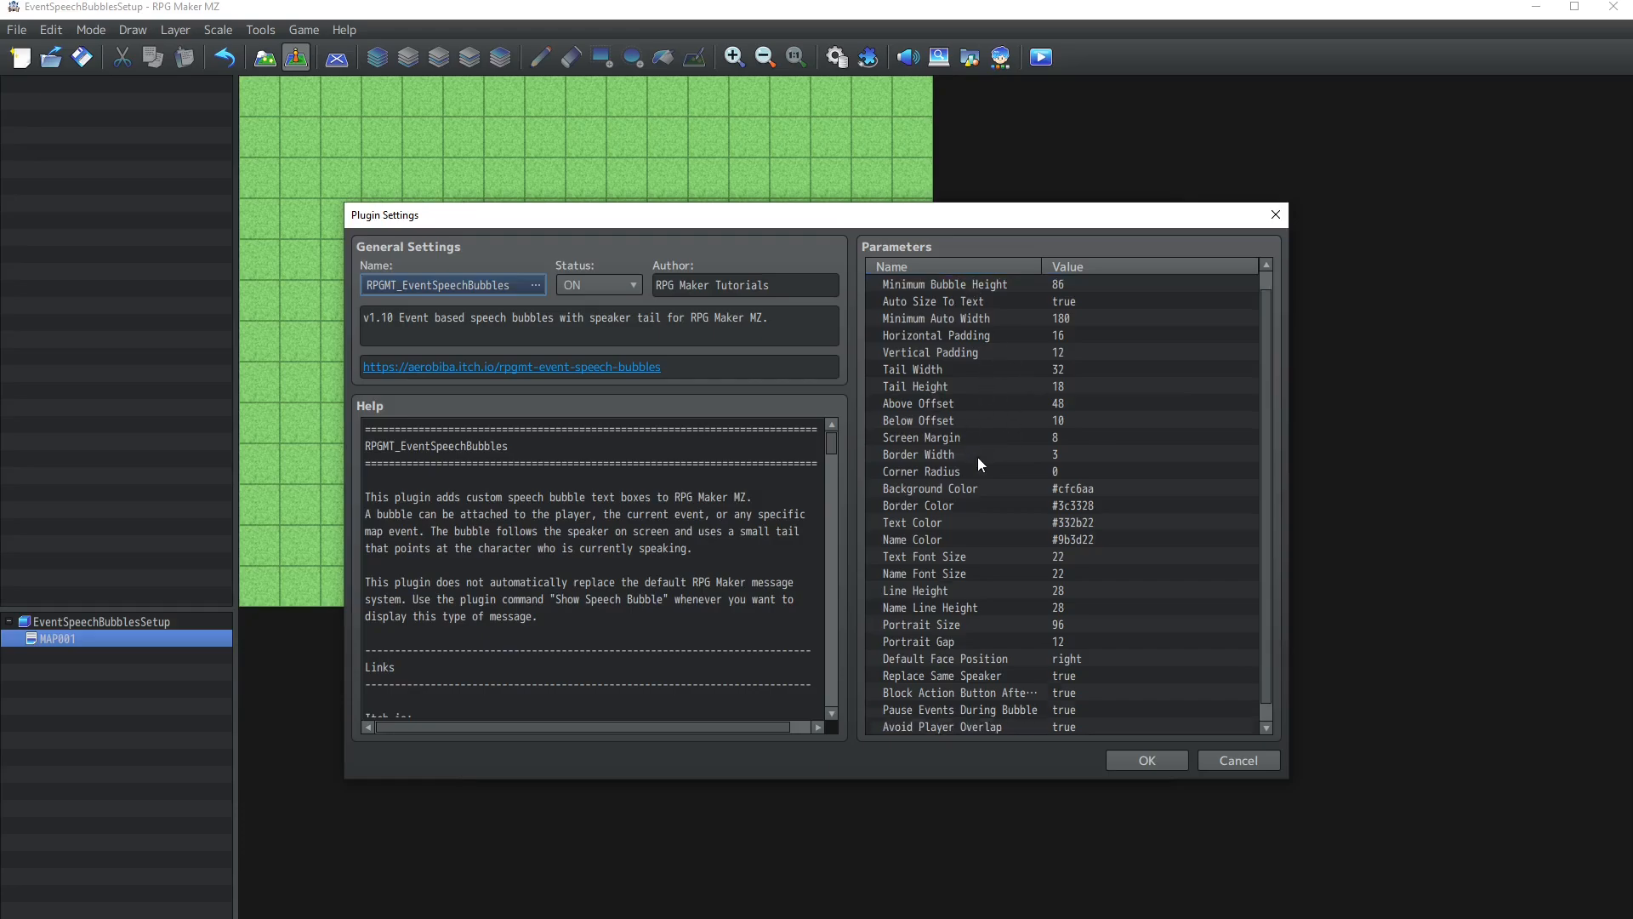
pyautogui.scroll(-1, 978, 457)
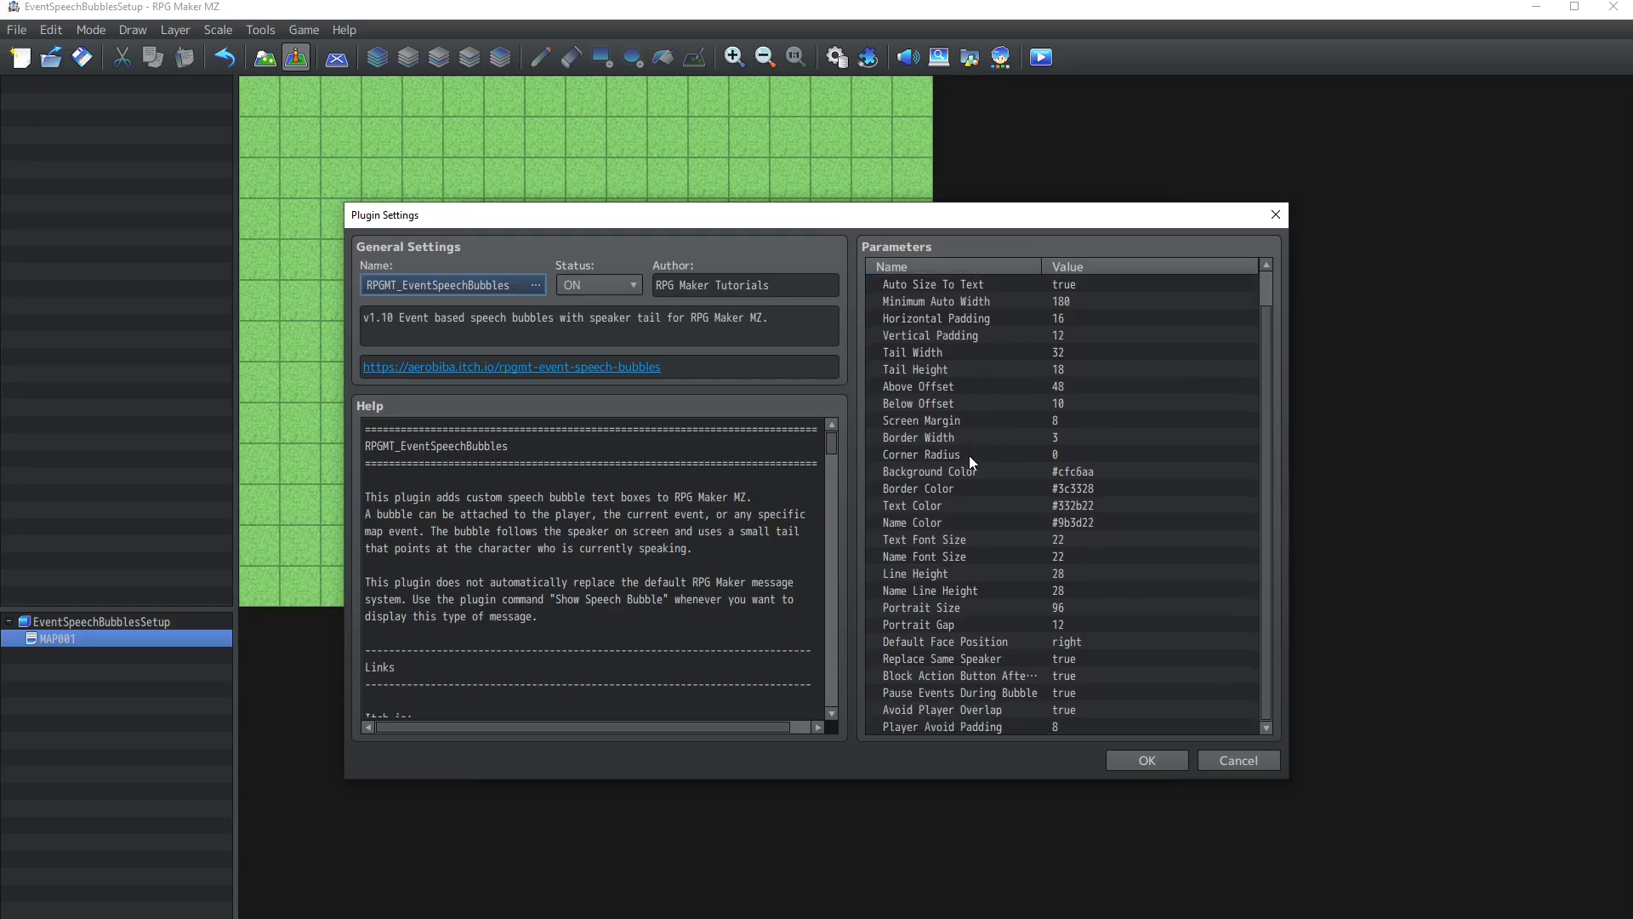
pyautogui.click(912, 524)
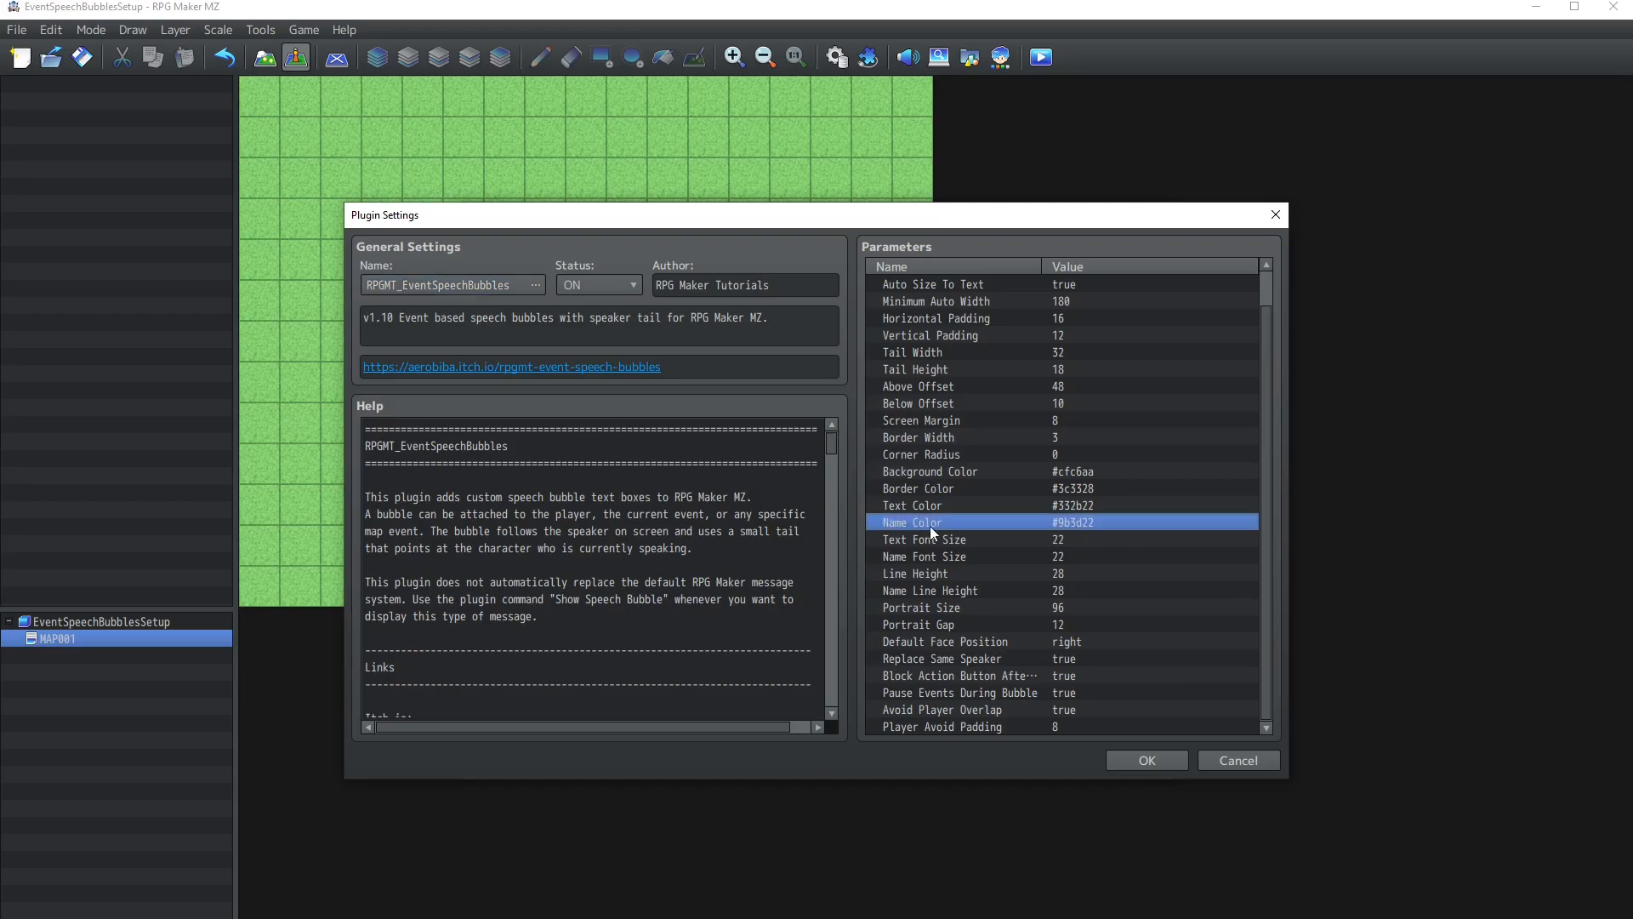
pyautogui.click(939, 715)
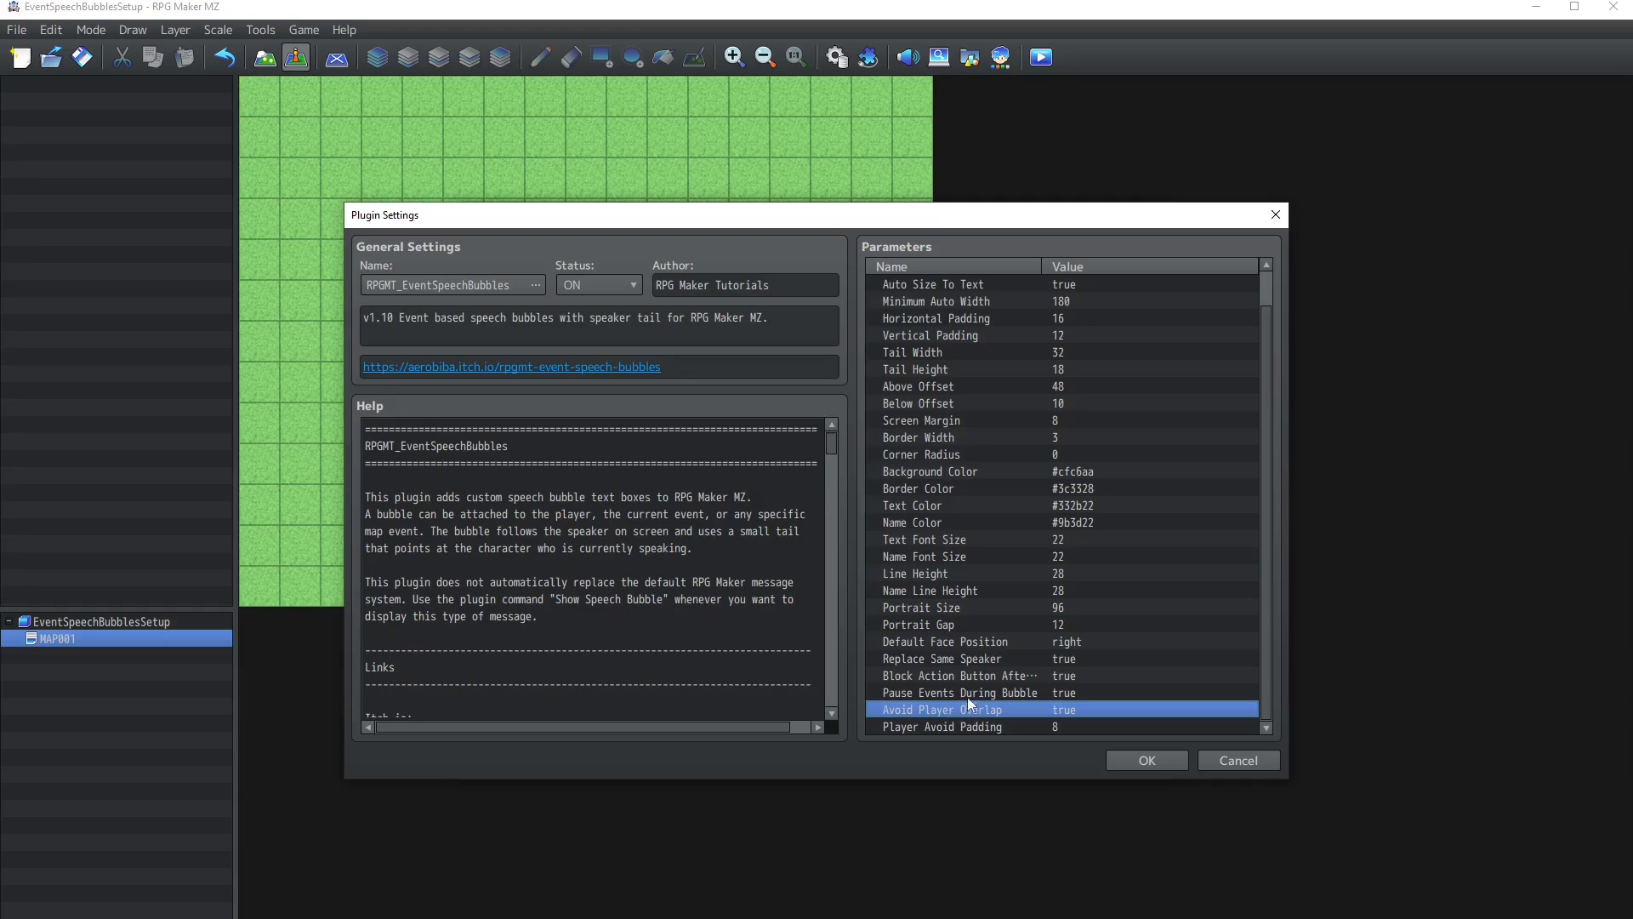
pyautogui.click(1148, 760)
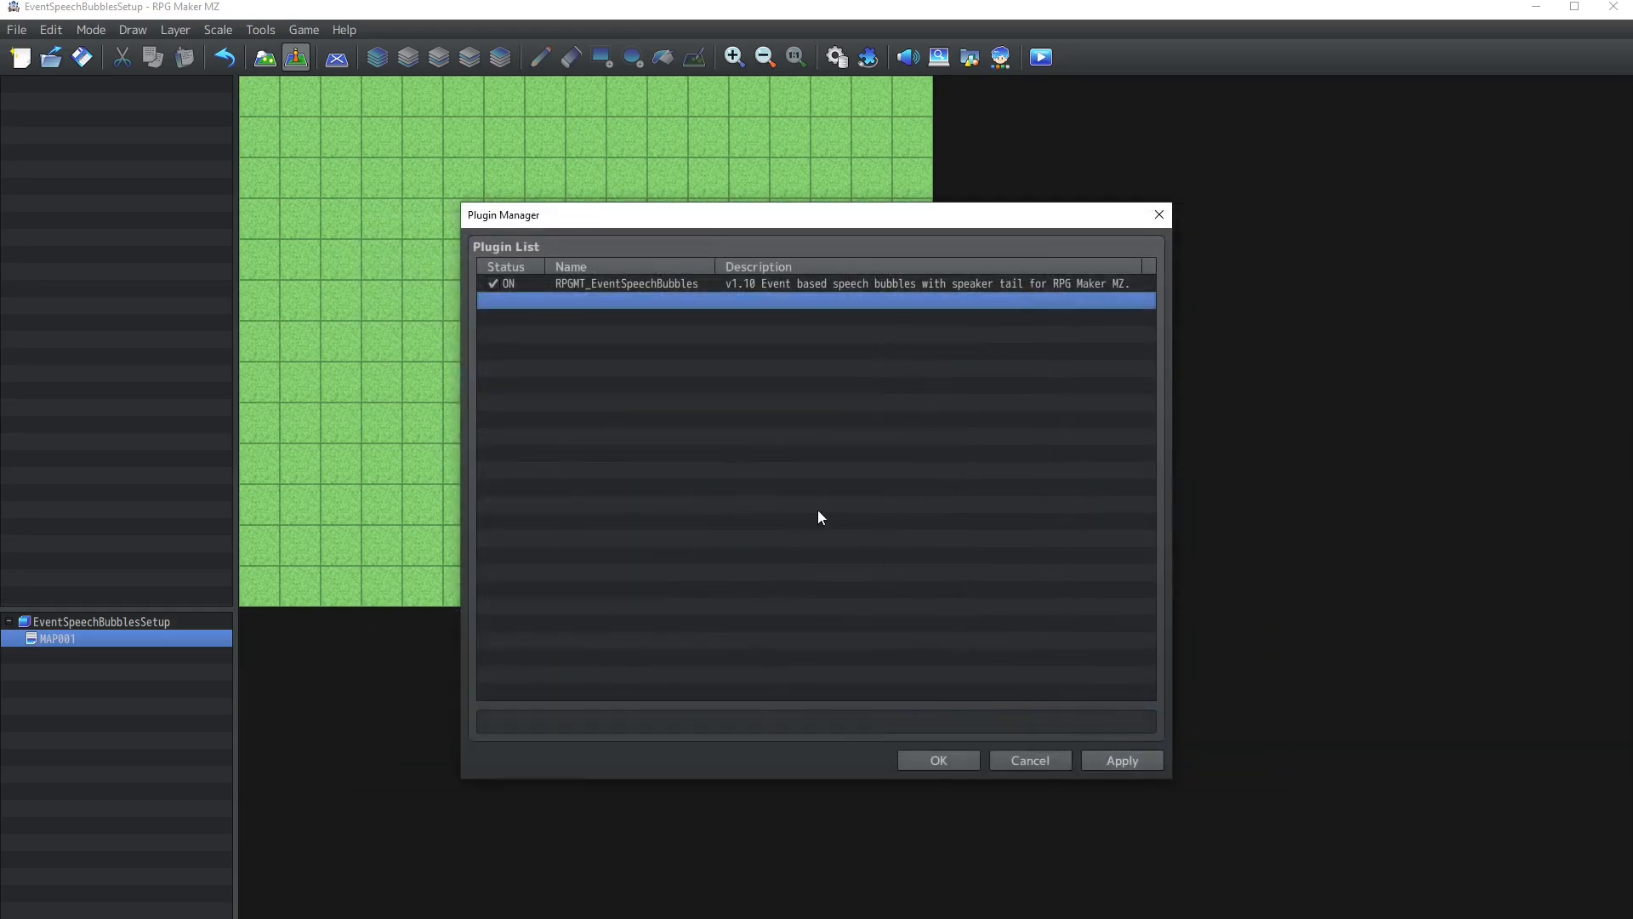
pyautogui.click(926, 759)
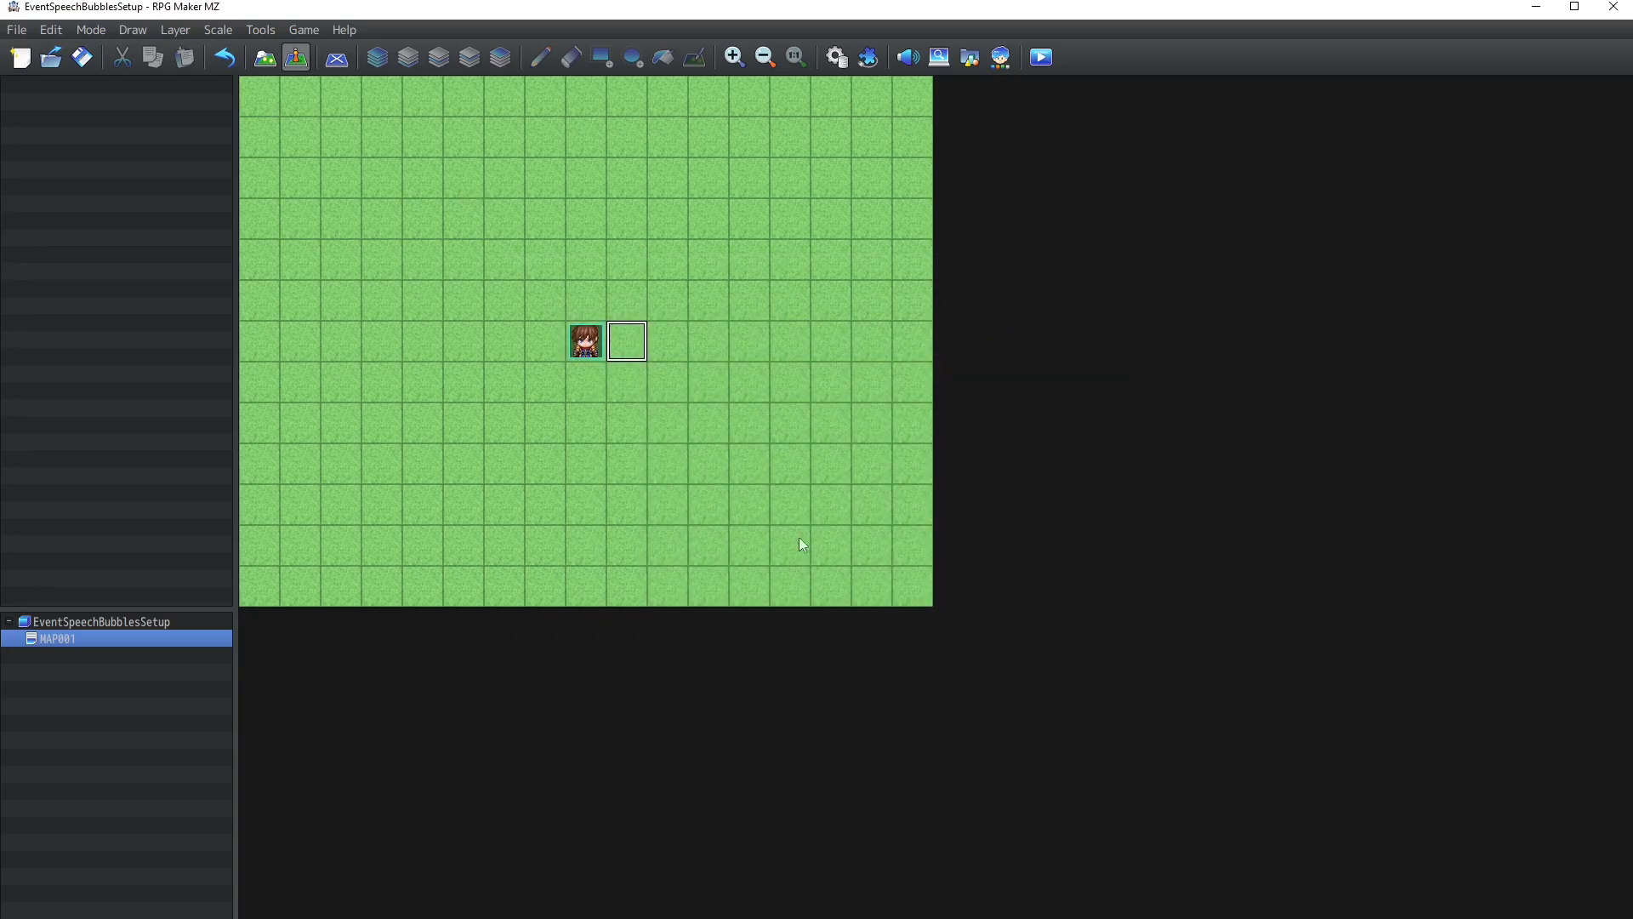
# Create an event on the tile directly beside the player's start, using the pink-haired boy from People1 as its image.
pyautogui.doubleClick(639, 342)
pyautogui.doubleClick(422, 601)
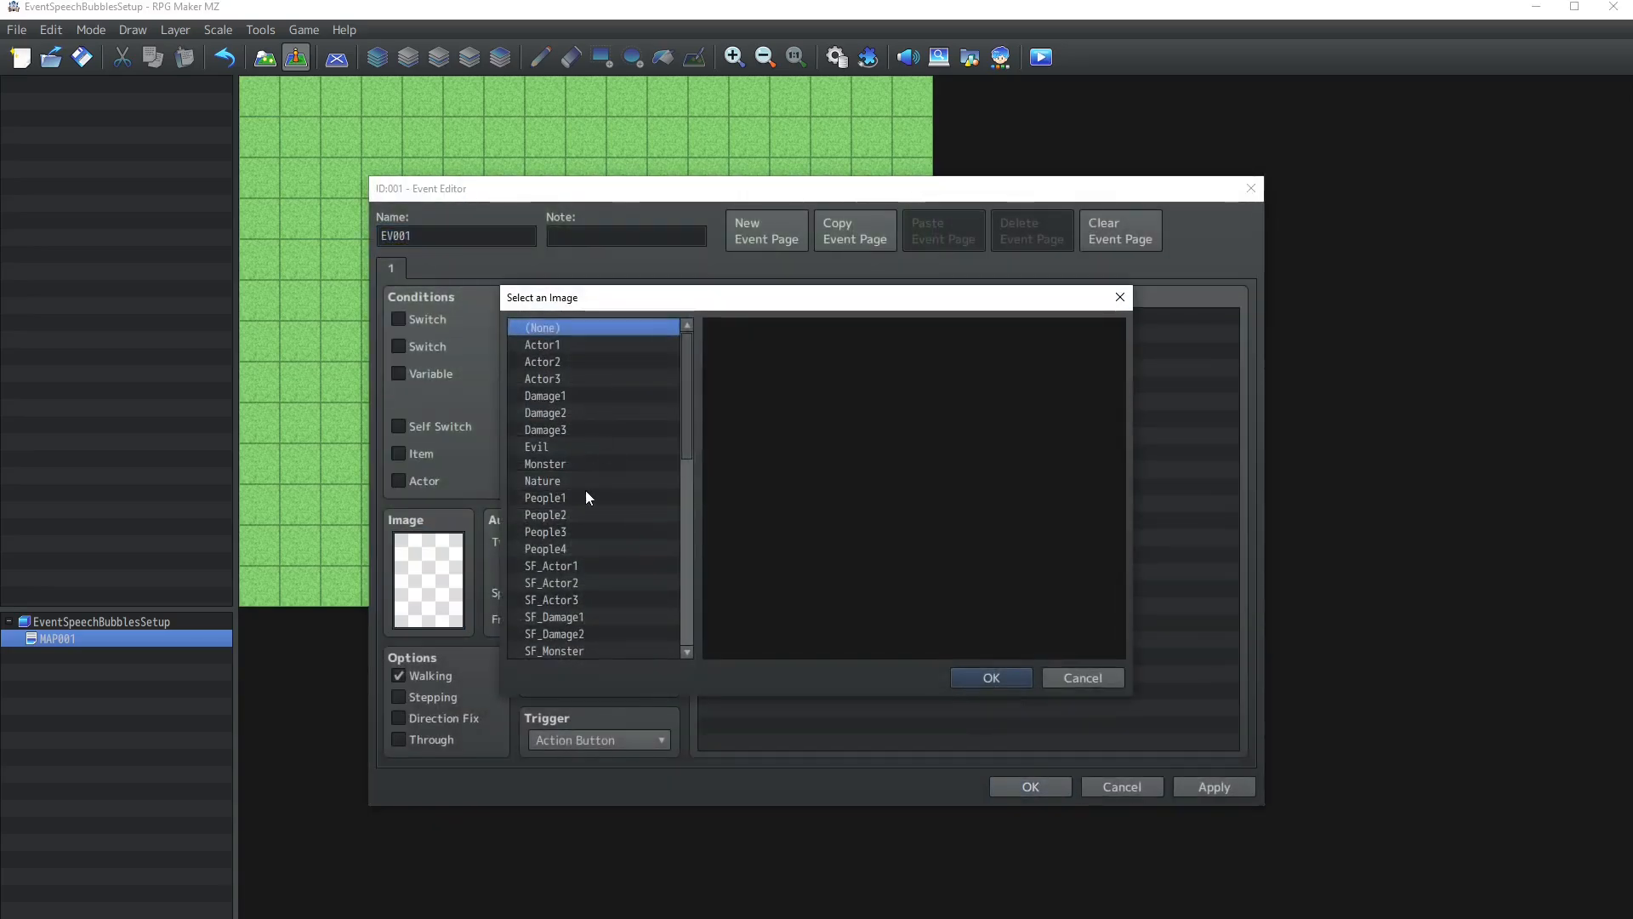
pyautogui.click(558, 496)
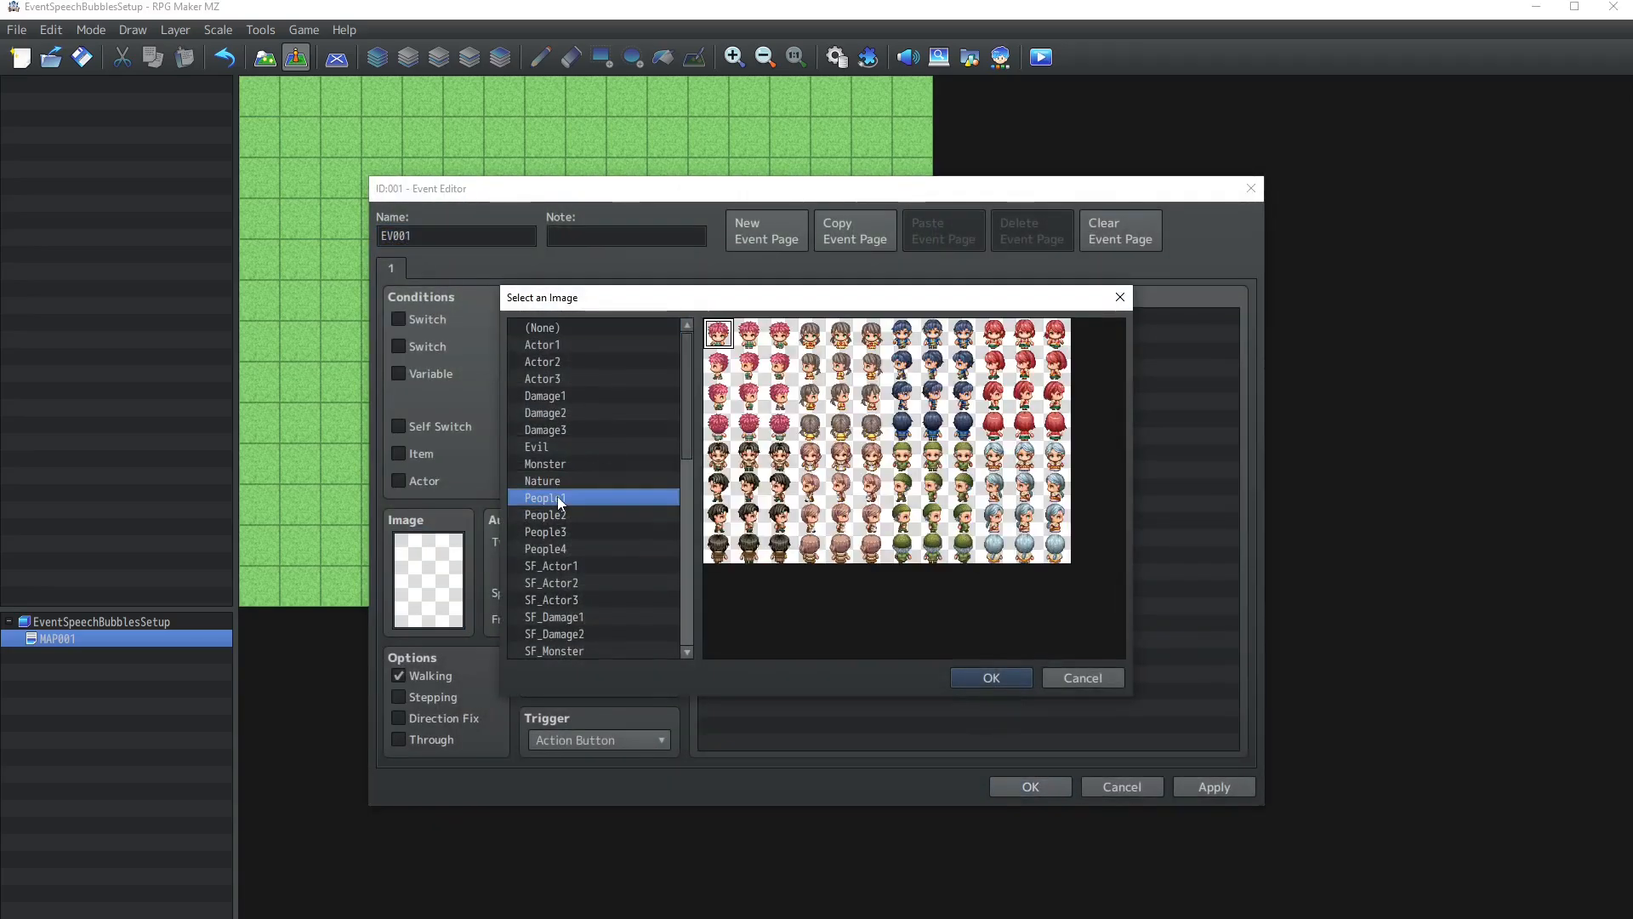
pyautogui.doubleClick(748, 361)
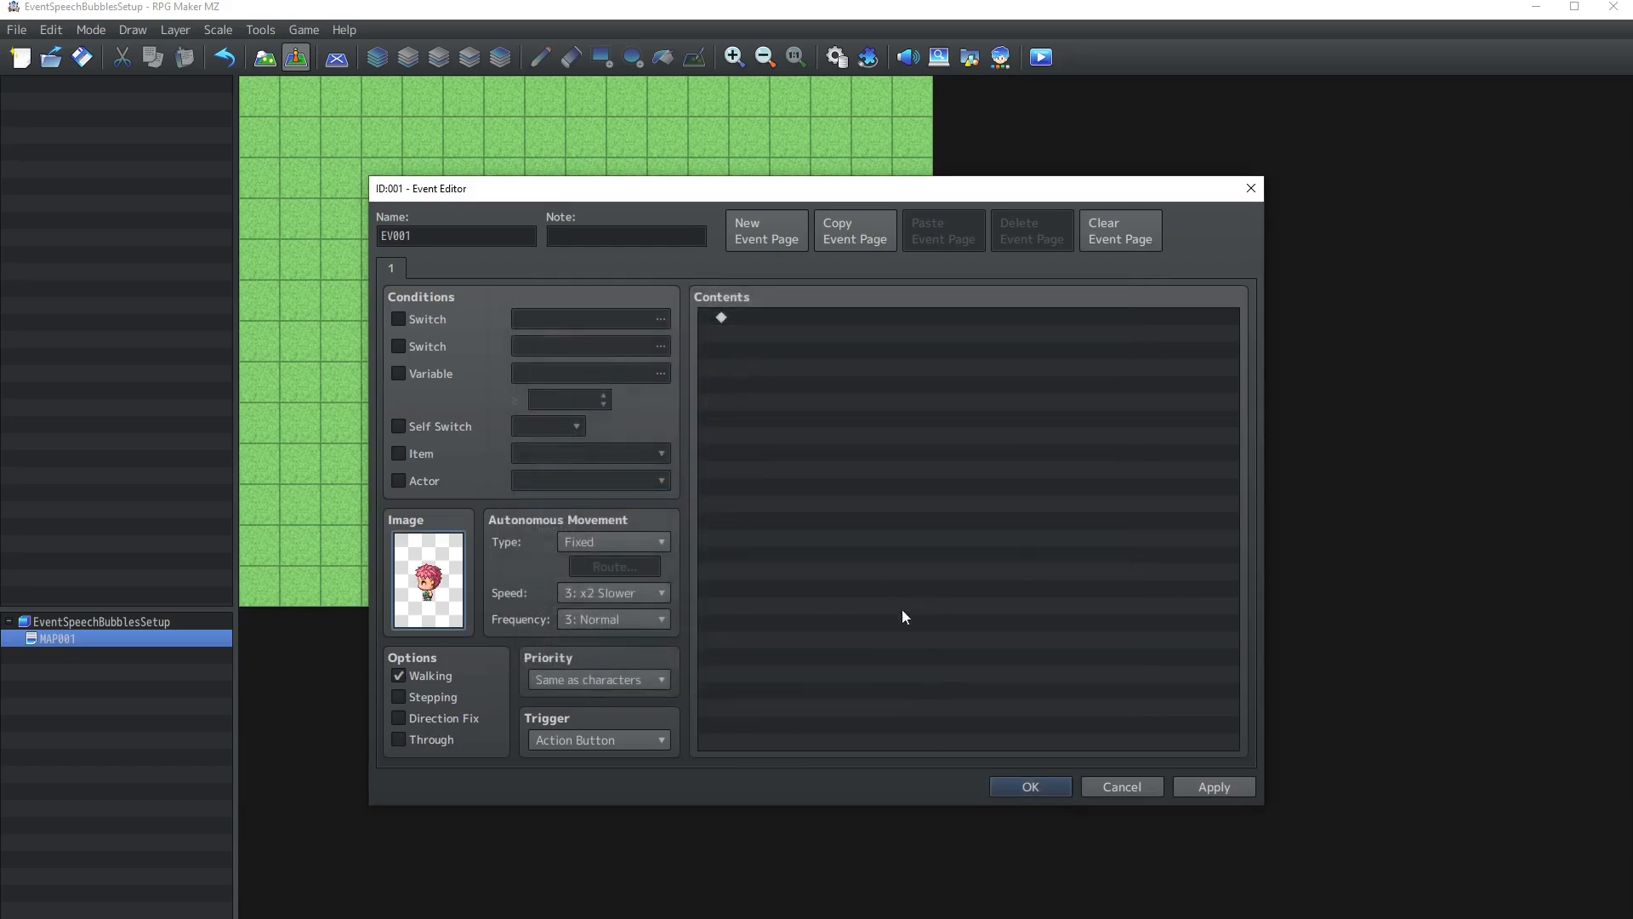
# Insert a plugin command into the event's contents and choose RPGMT_EventSpeechBubbles as its plugin.
pyautogui.click(883, 460)
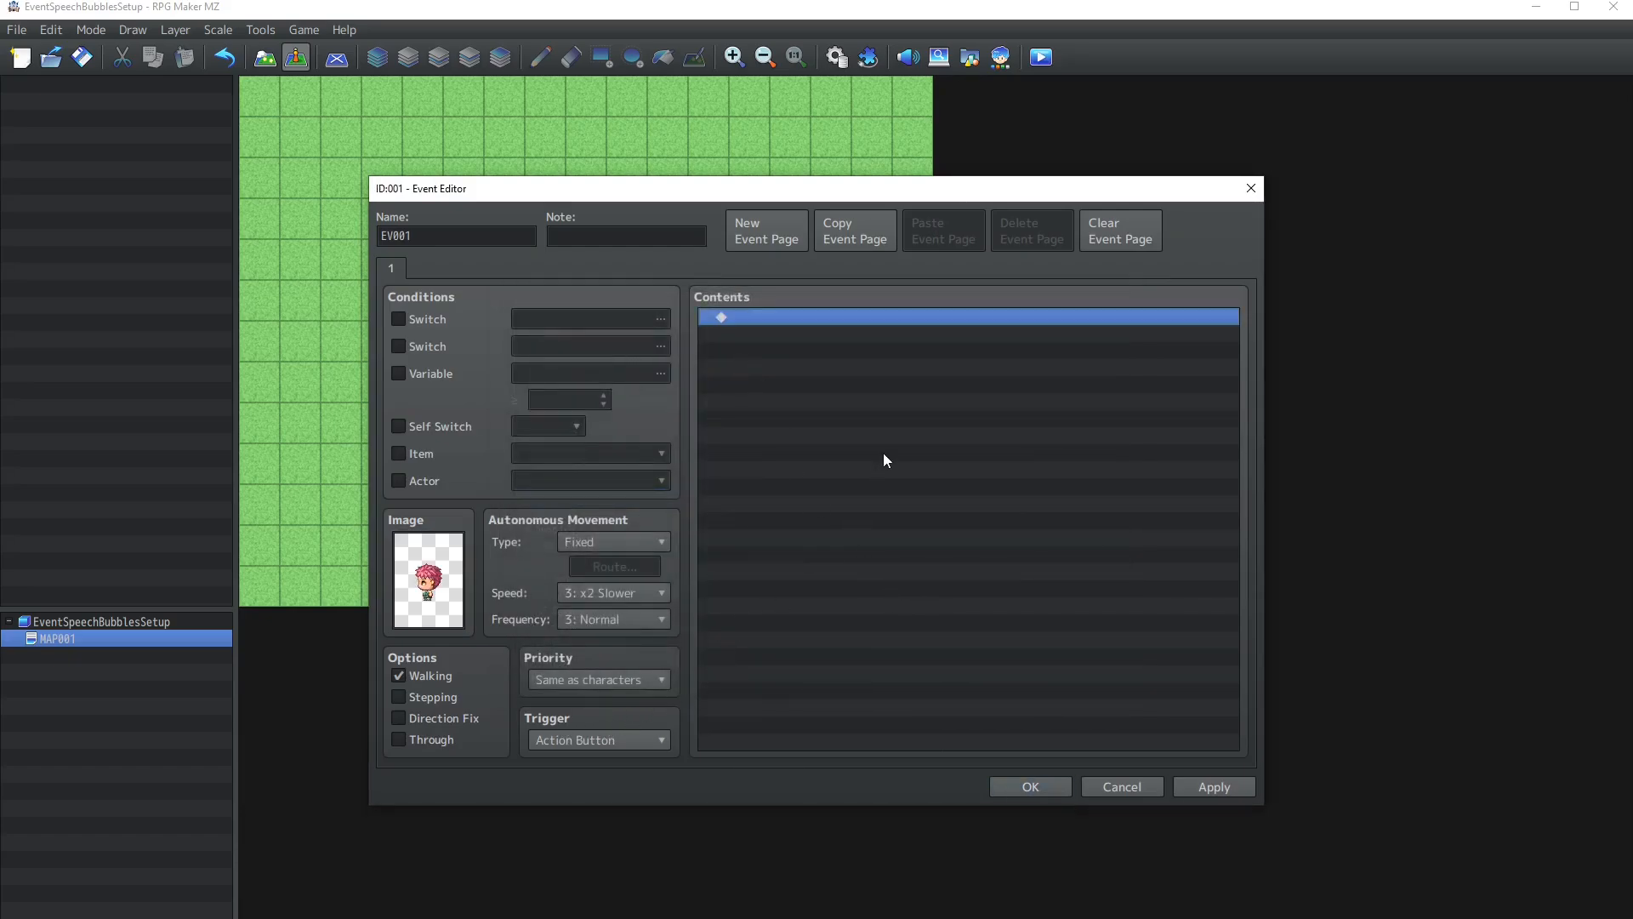
pyautogui.doubleClick(905, 413)
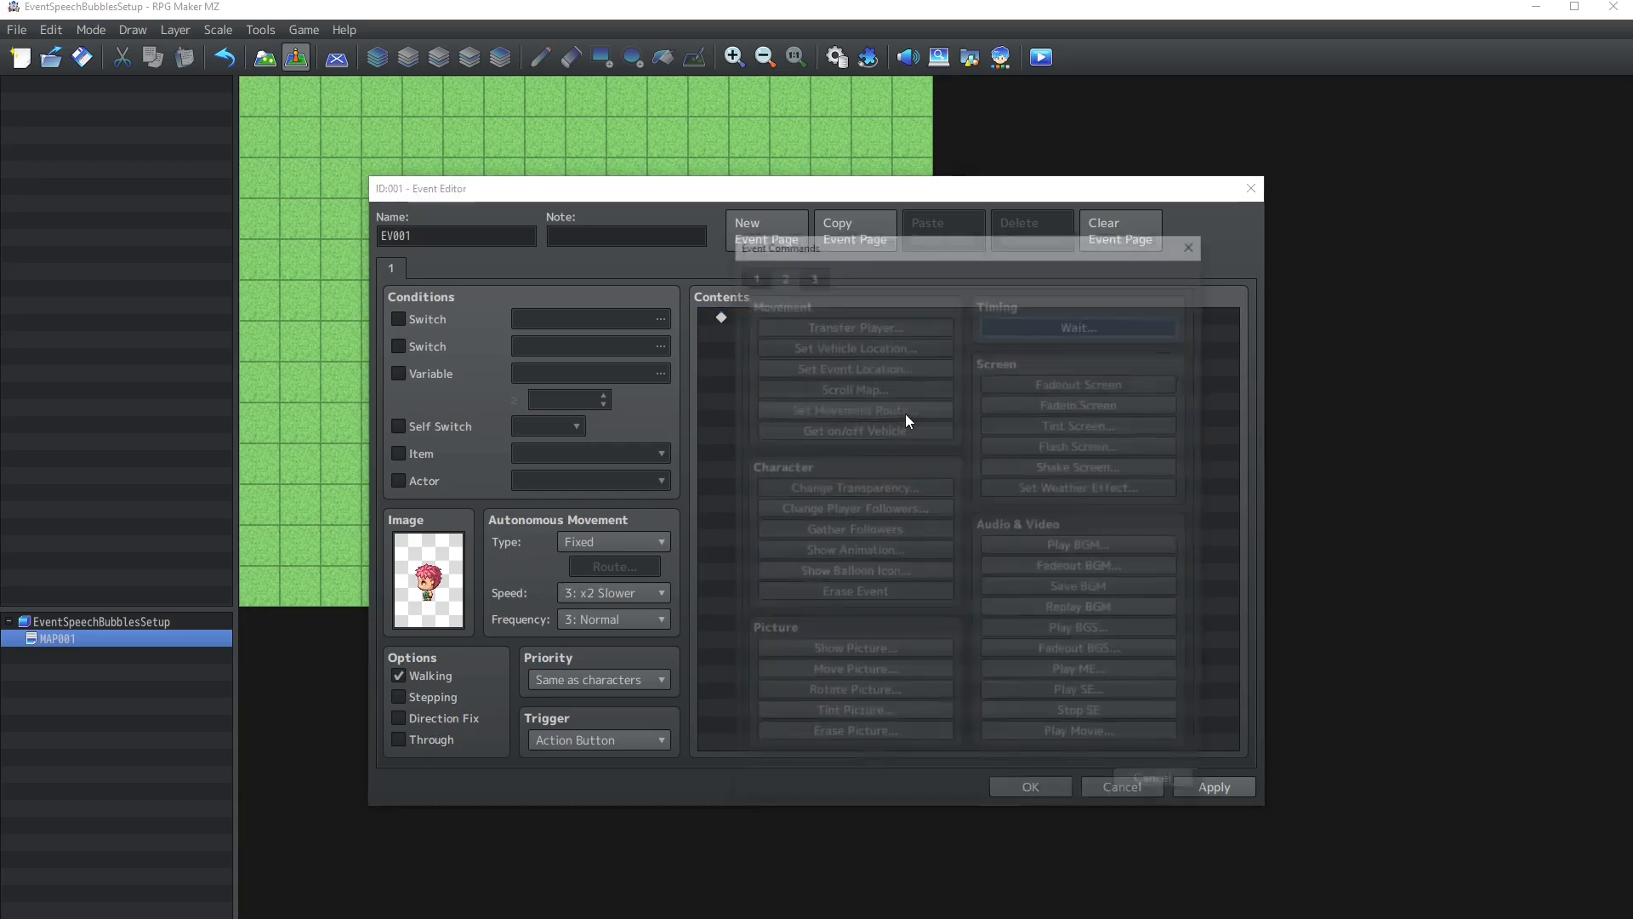
pyautogui.click(754, 271)
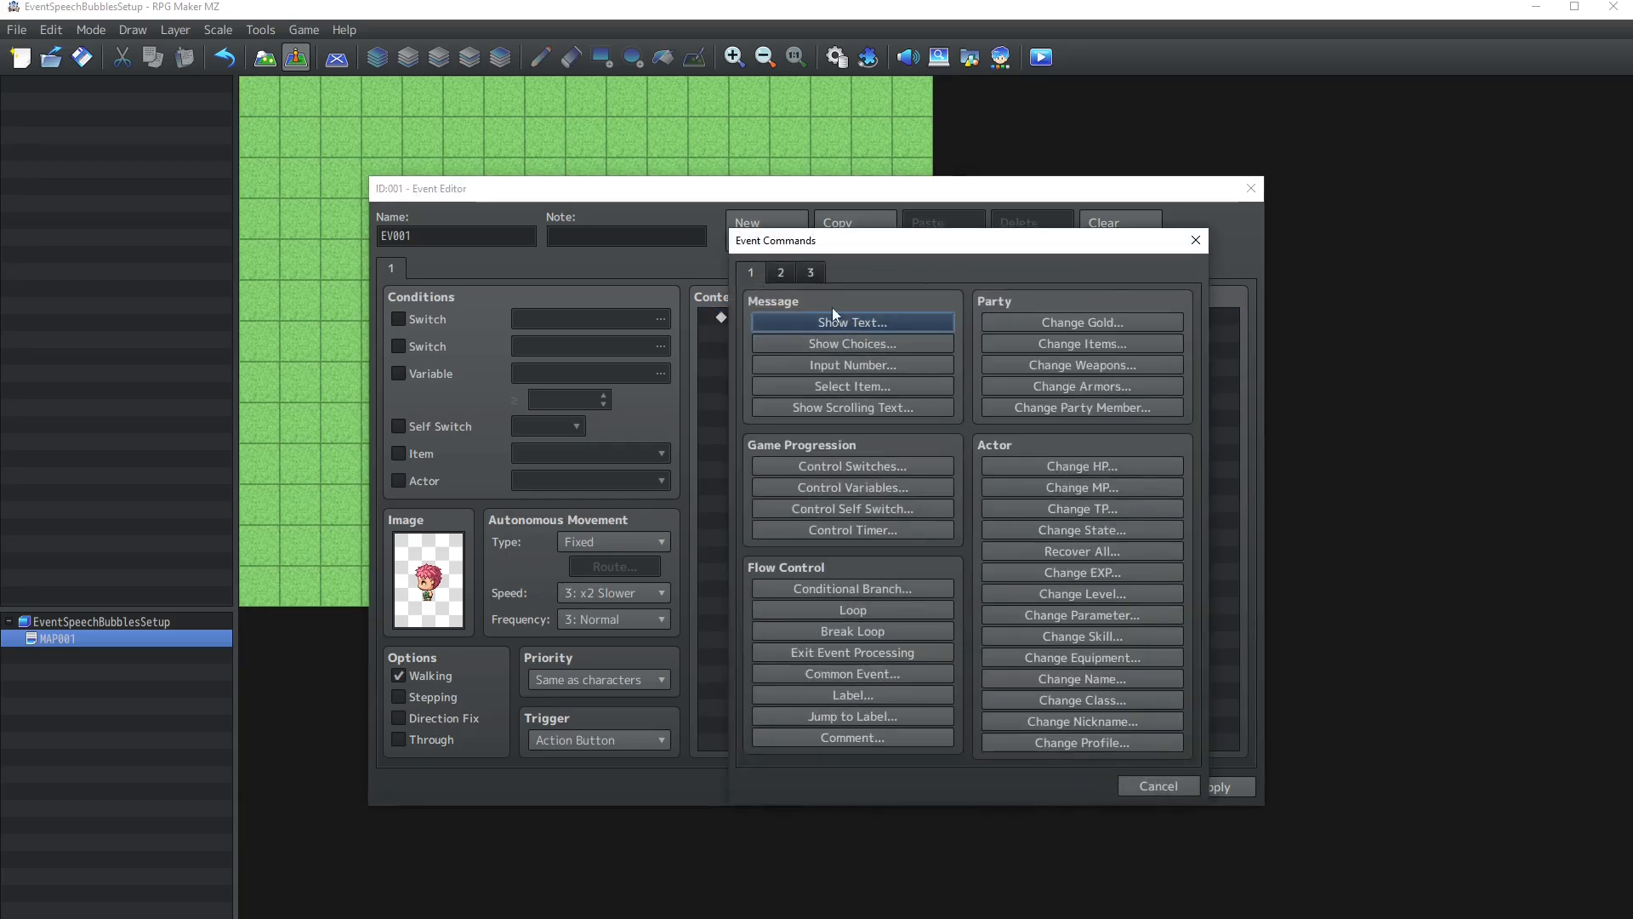
pyautogui.click(810, 271)
pyautogui.click(1046, 737)
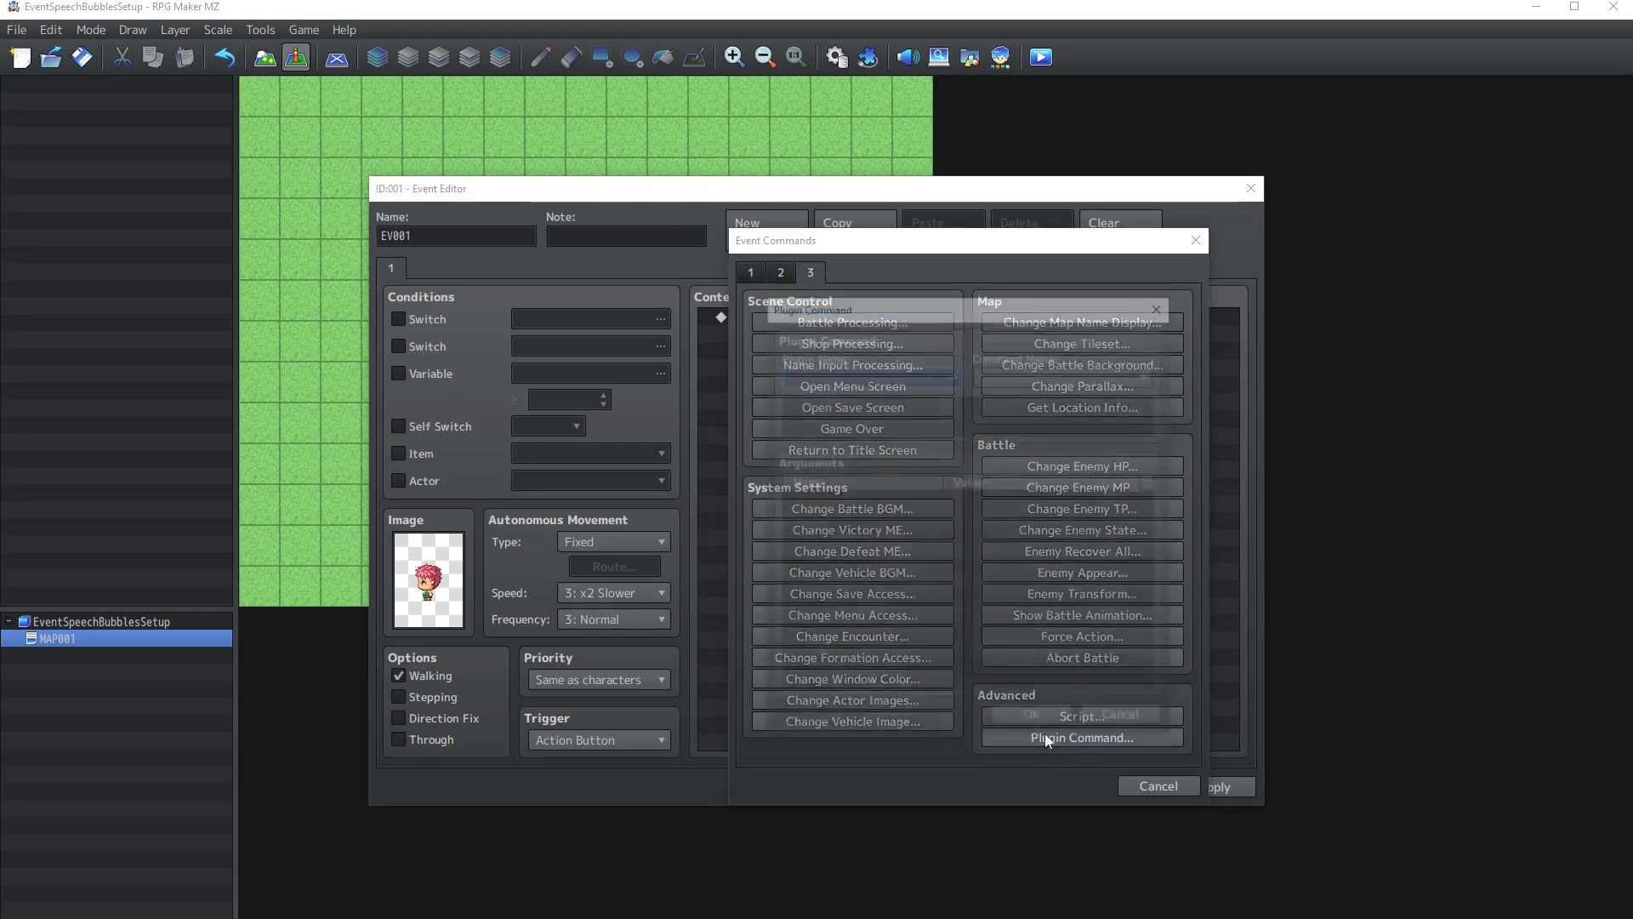
pyautogui.doubleClick(834, 371)
pyautogui.doubleClick(756, 372)
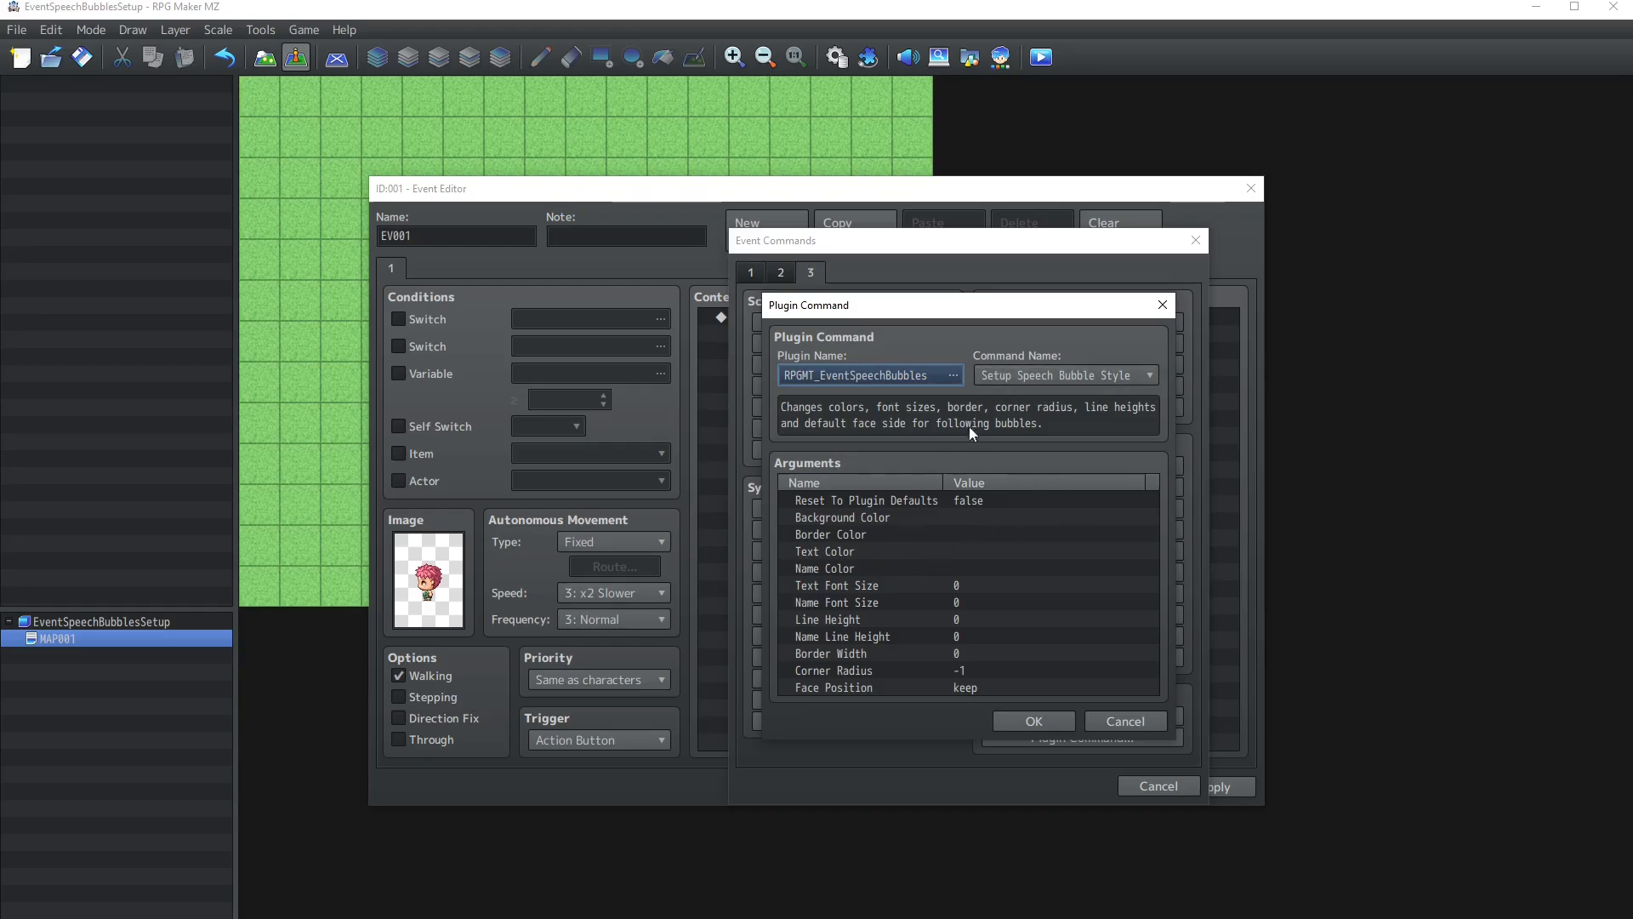
# Set the plugin command's Command Name to Show Speech Bubble.
pyautogui.click(1028, 372)
pyautogui.click(1028, 375)
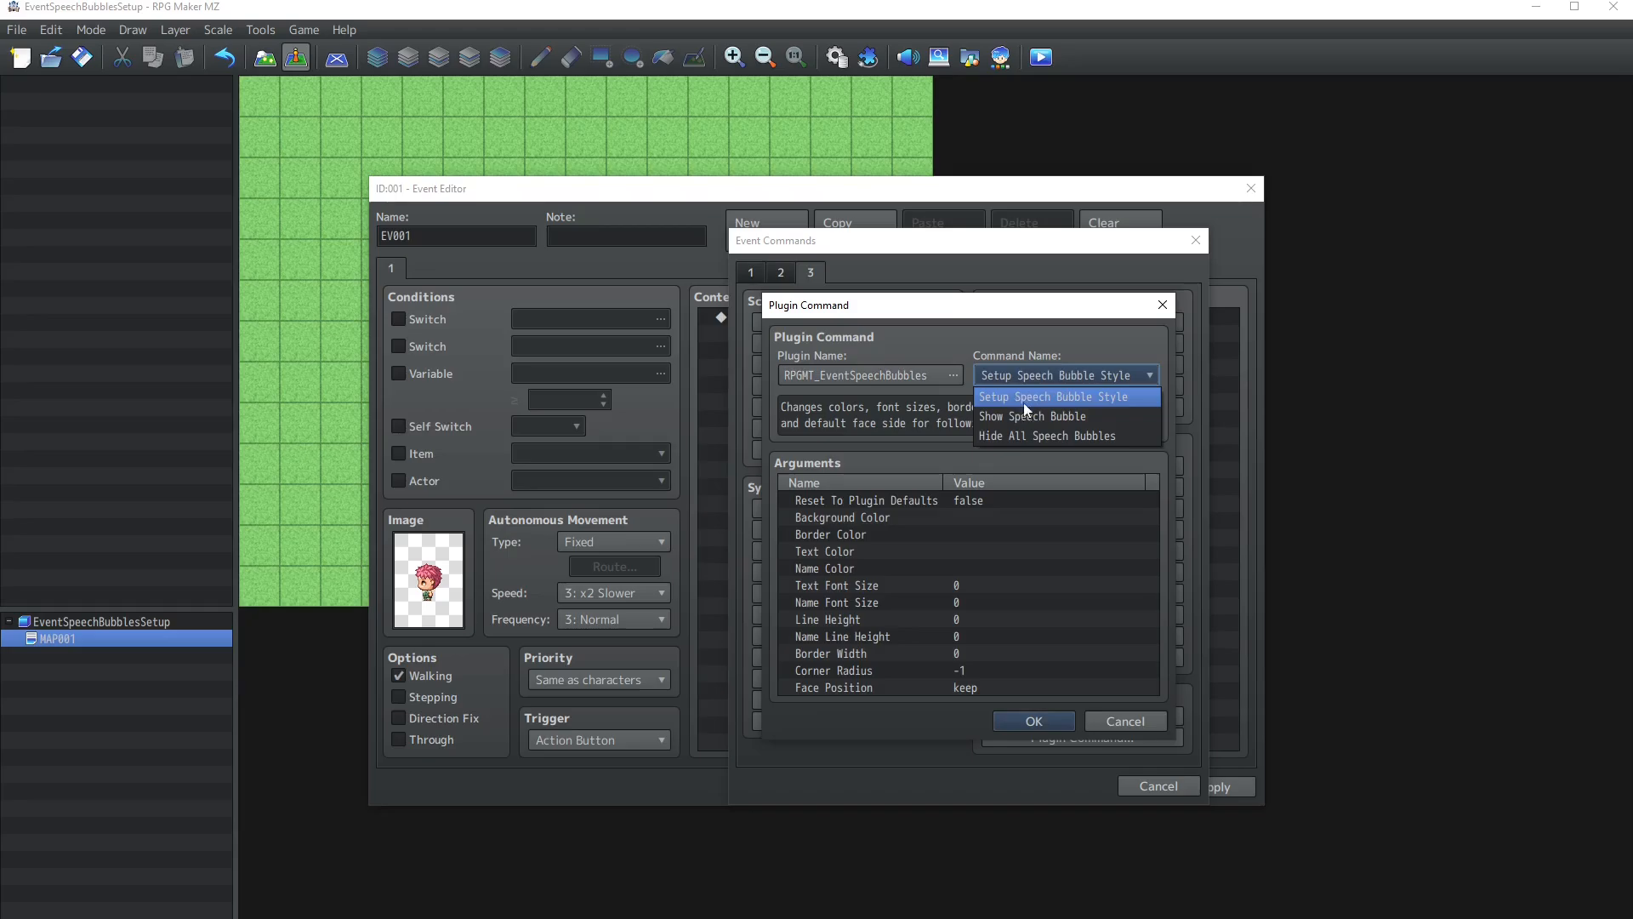
pyautogui.click(1013, 396)
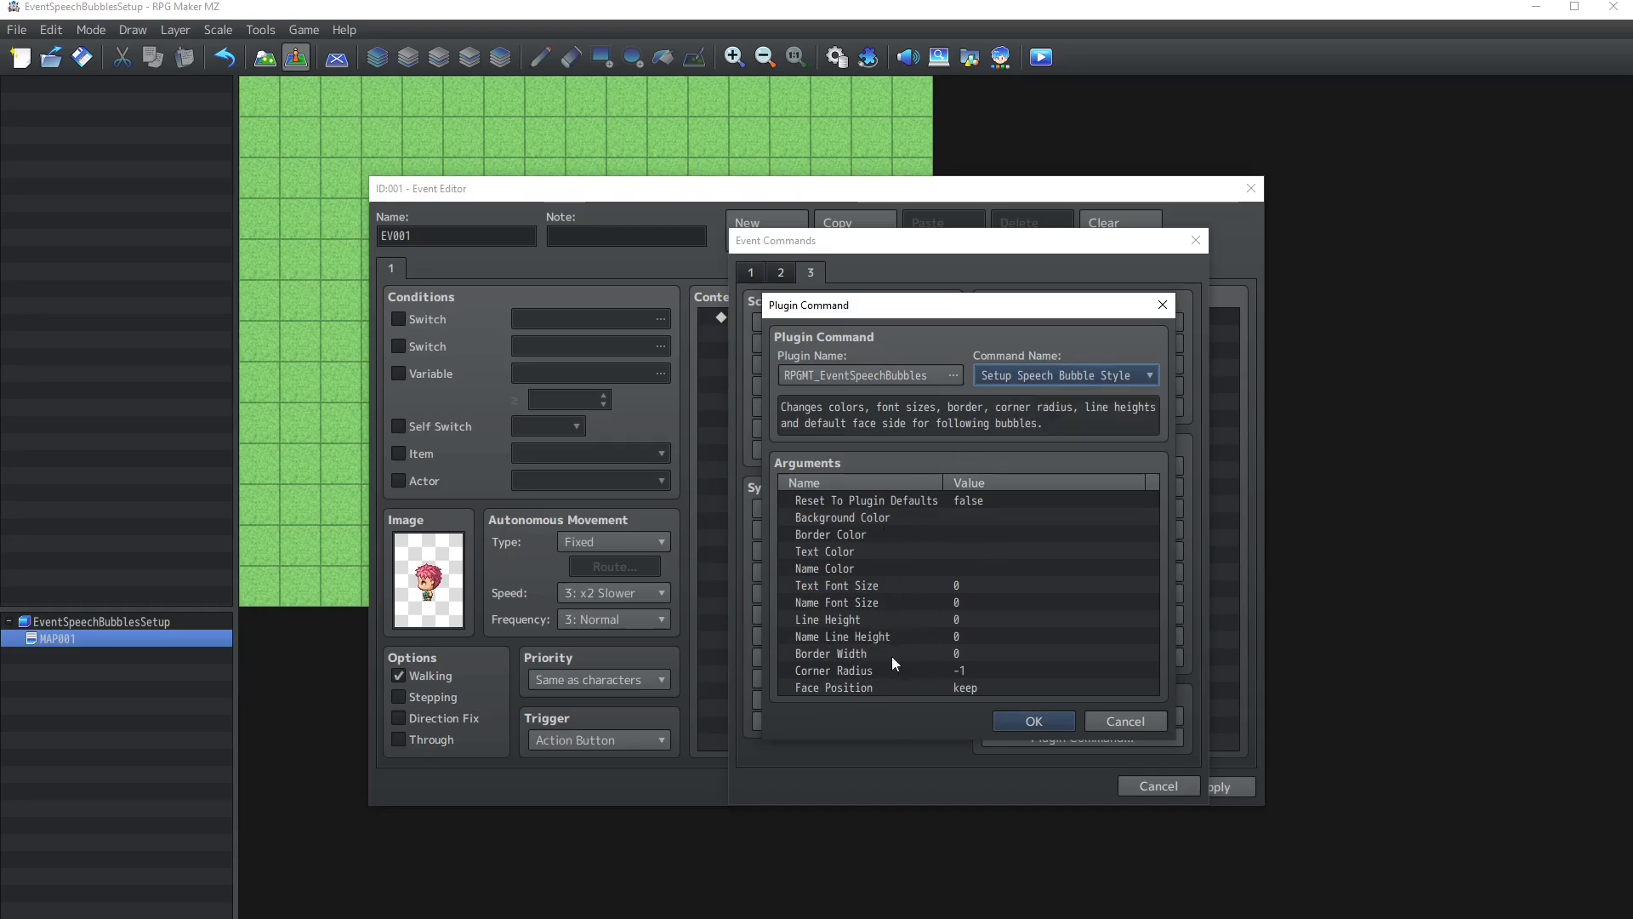
pyautogui.click(1019, 373)
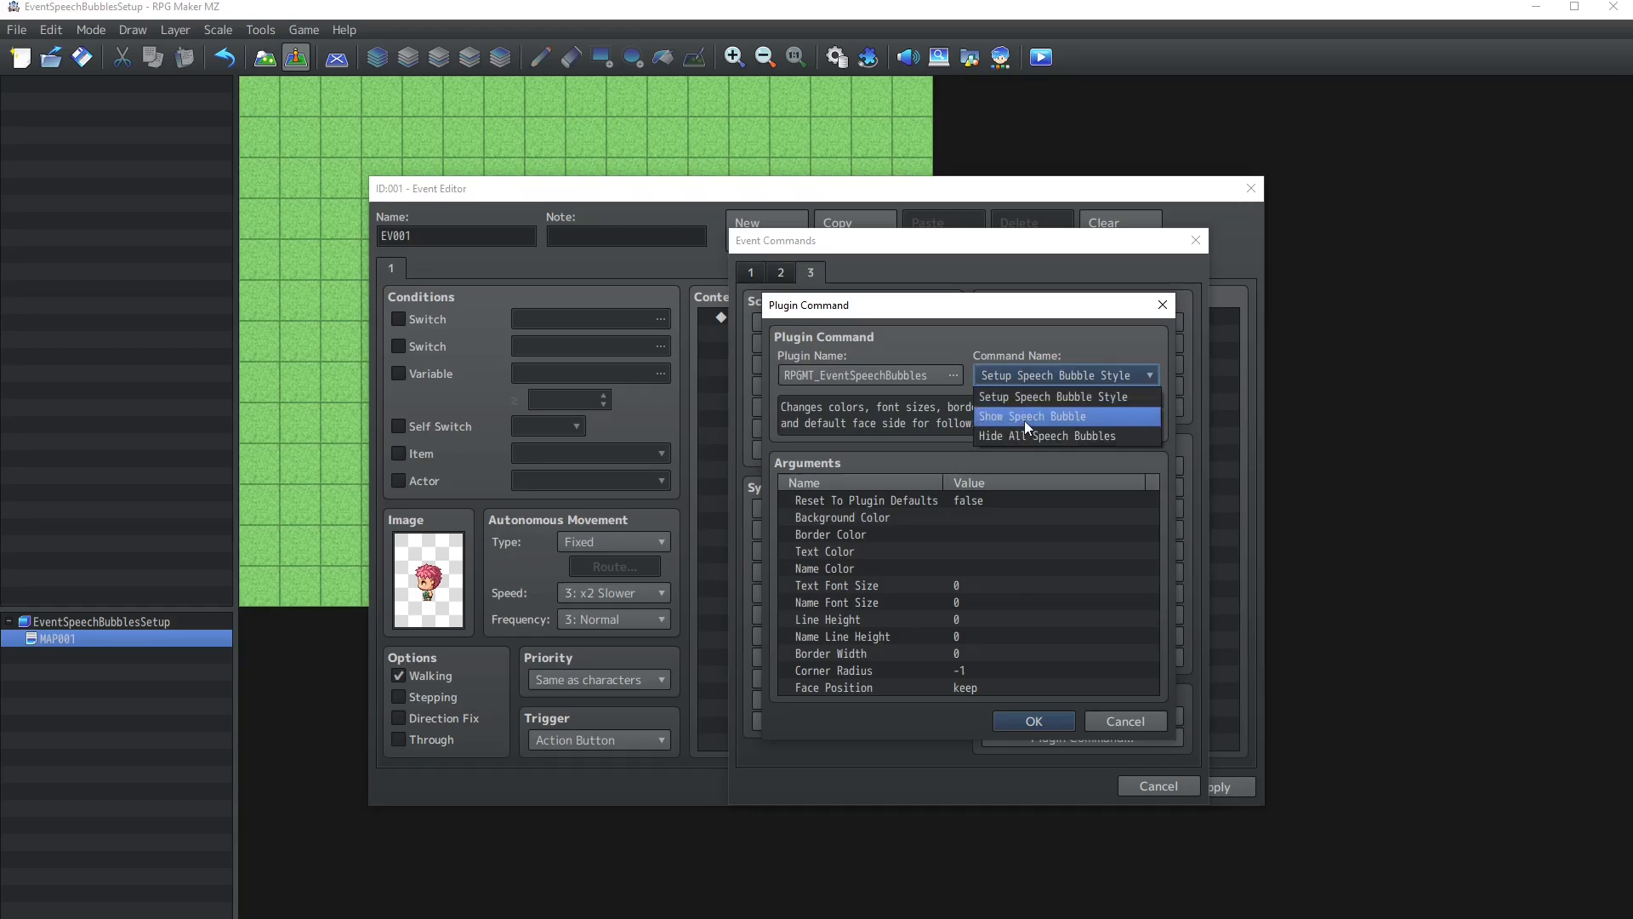
pyautogui.click(1024, 420)
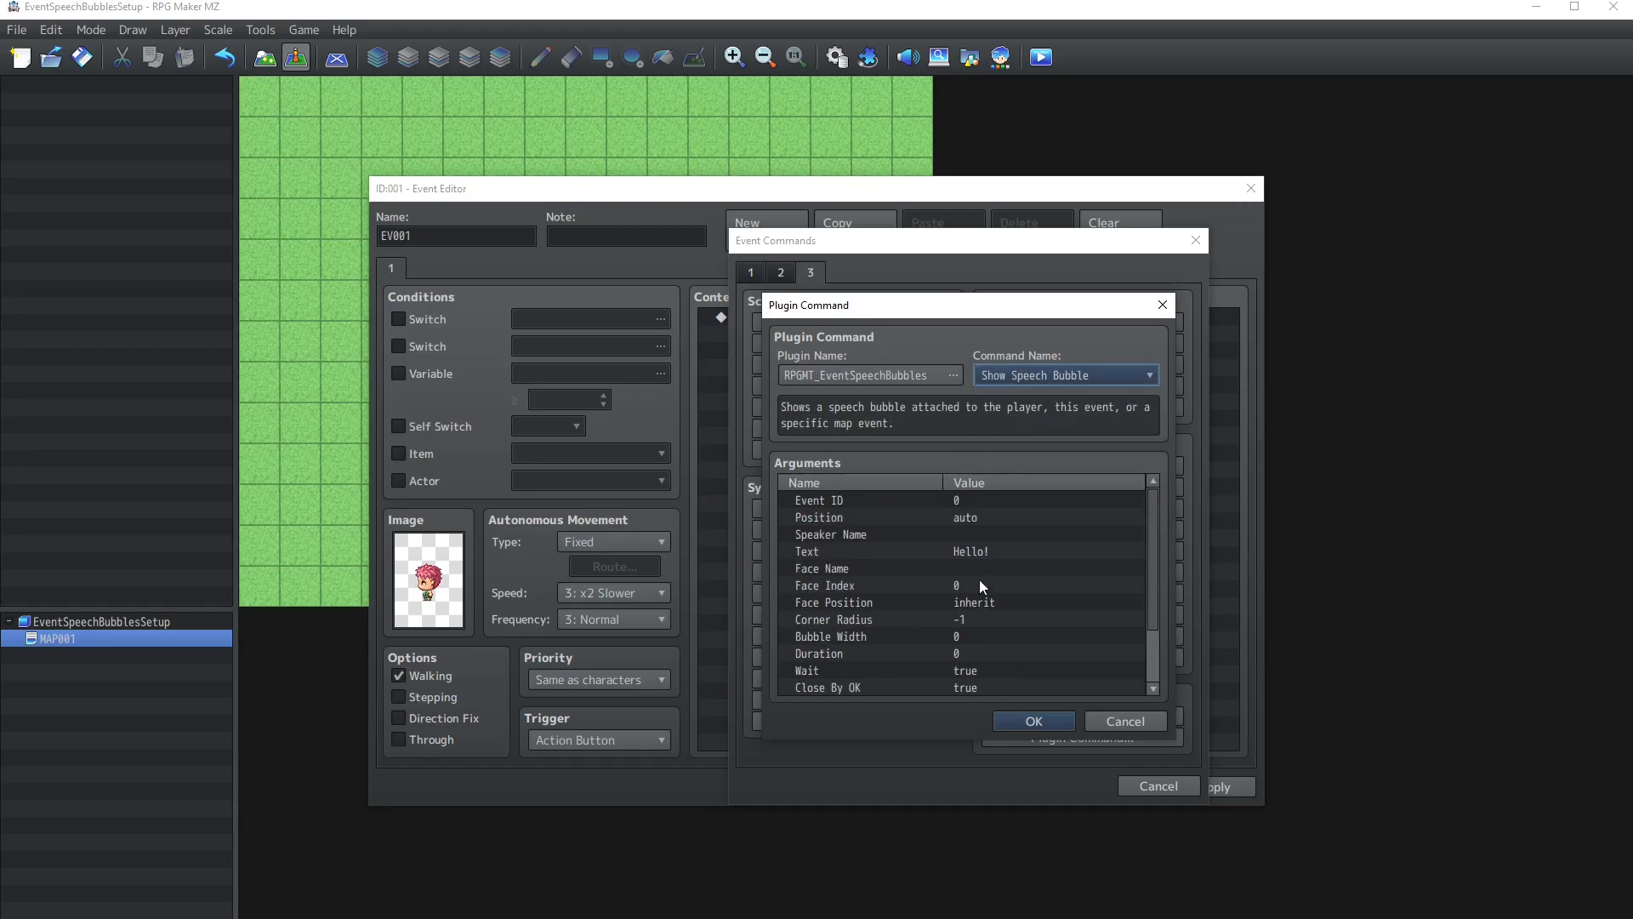
# Examine the Event ID and Position arguments of the speech bubble command without changing them.
pyautogui.click(870, 518)
pyautogui.click(822, 502)
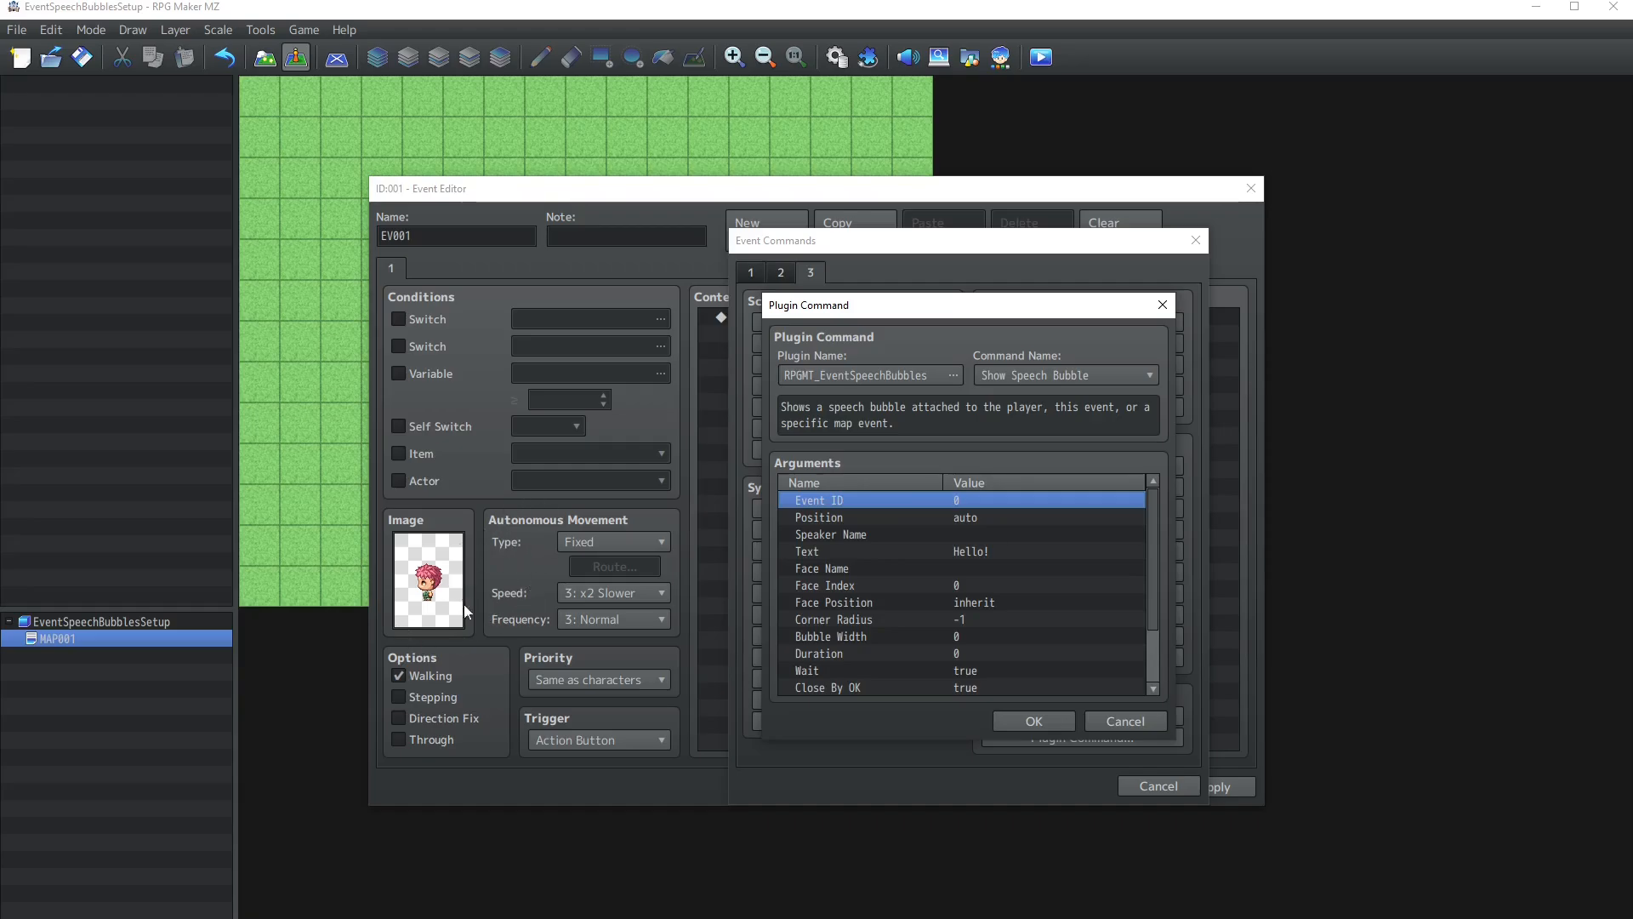
pyautogui.doubleClick(953, 499)
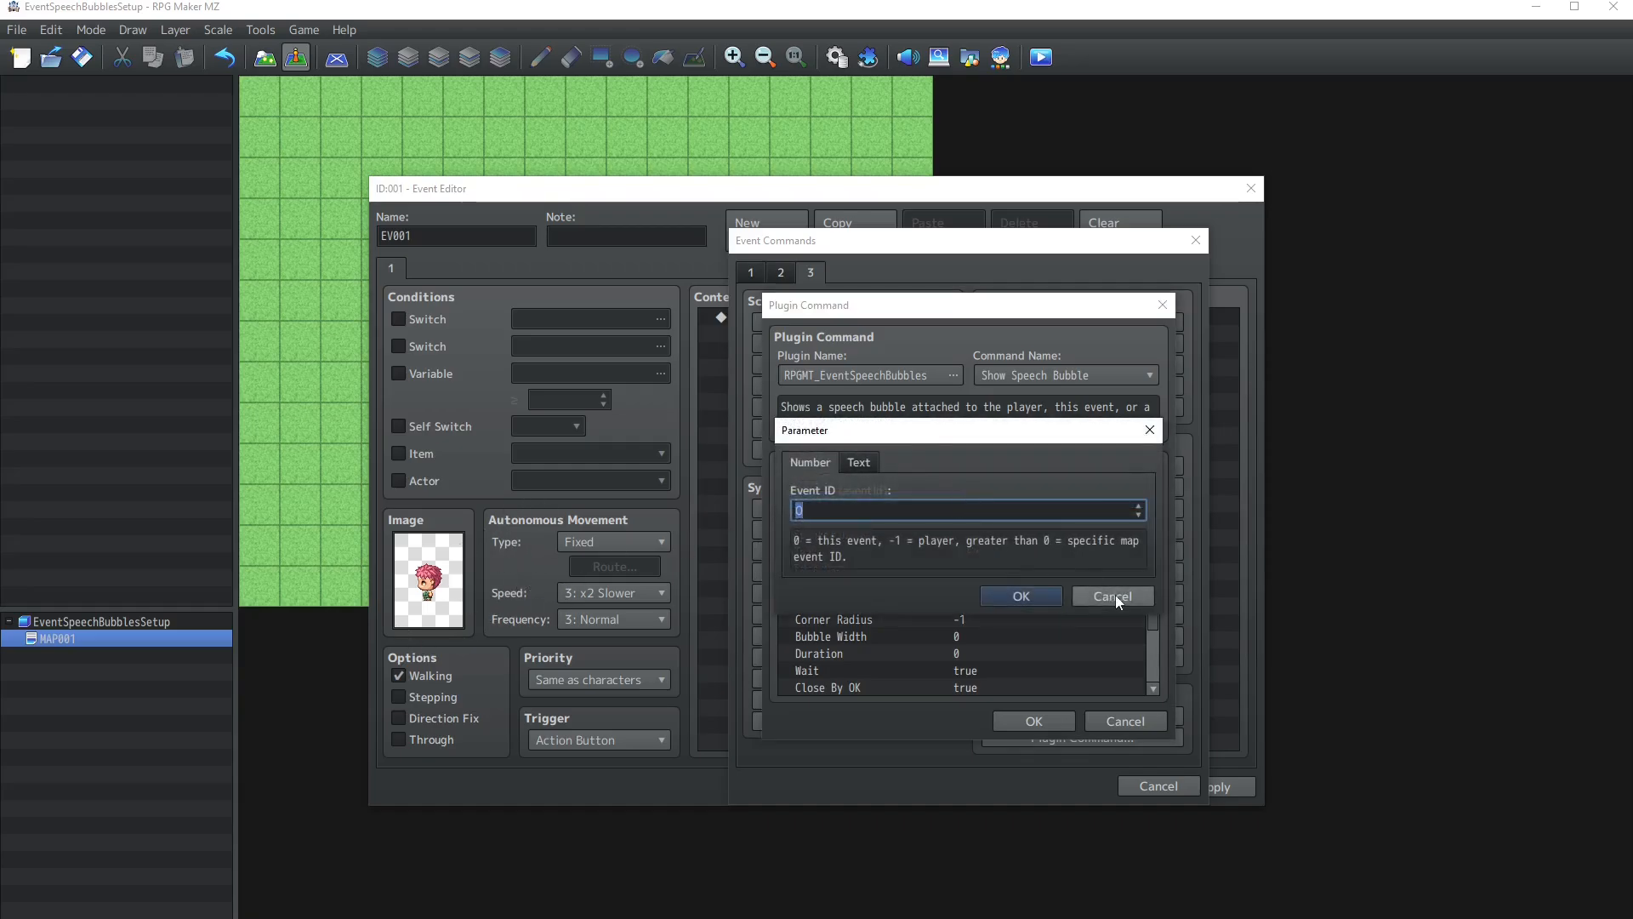
pyautogui.click(1115, 595)
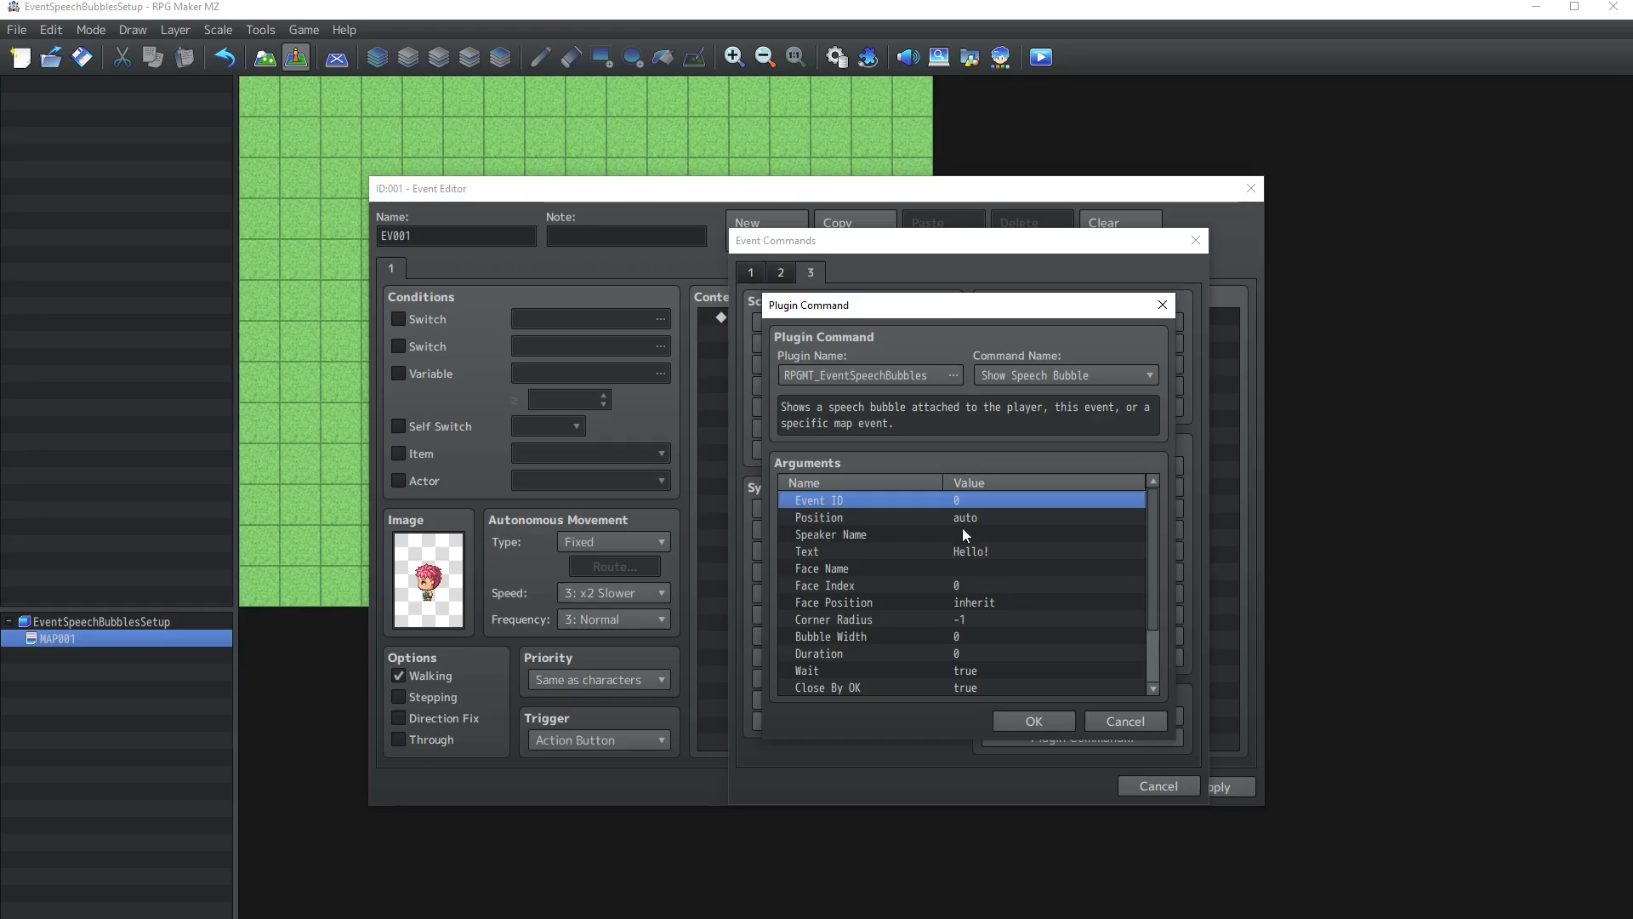
pyautogui.click(917, 519)
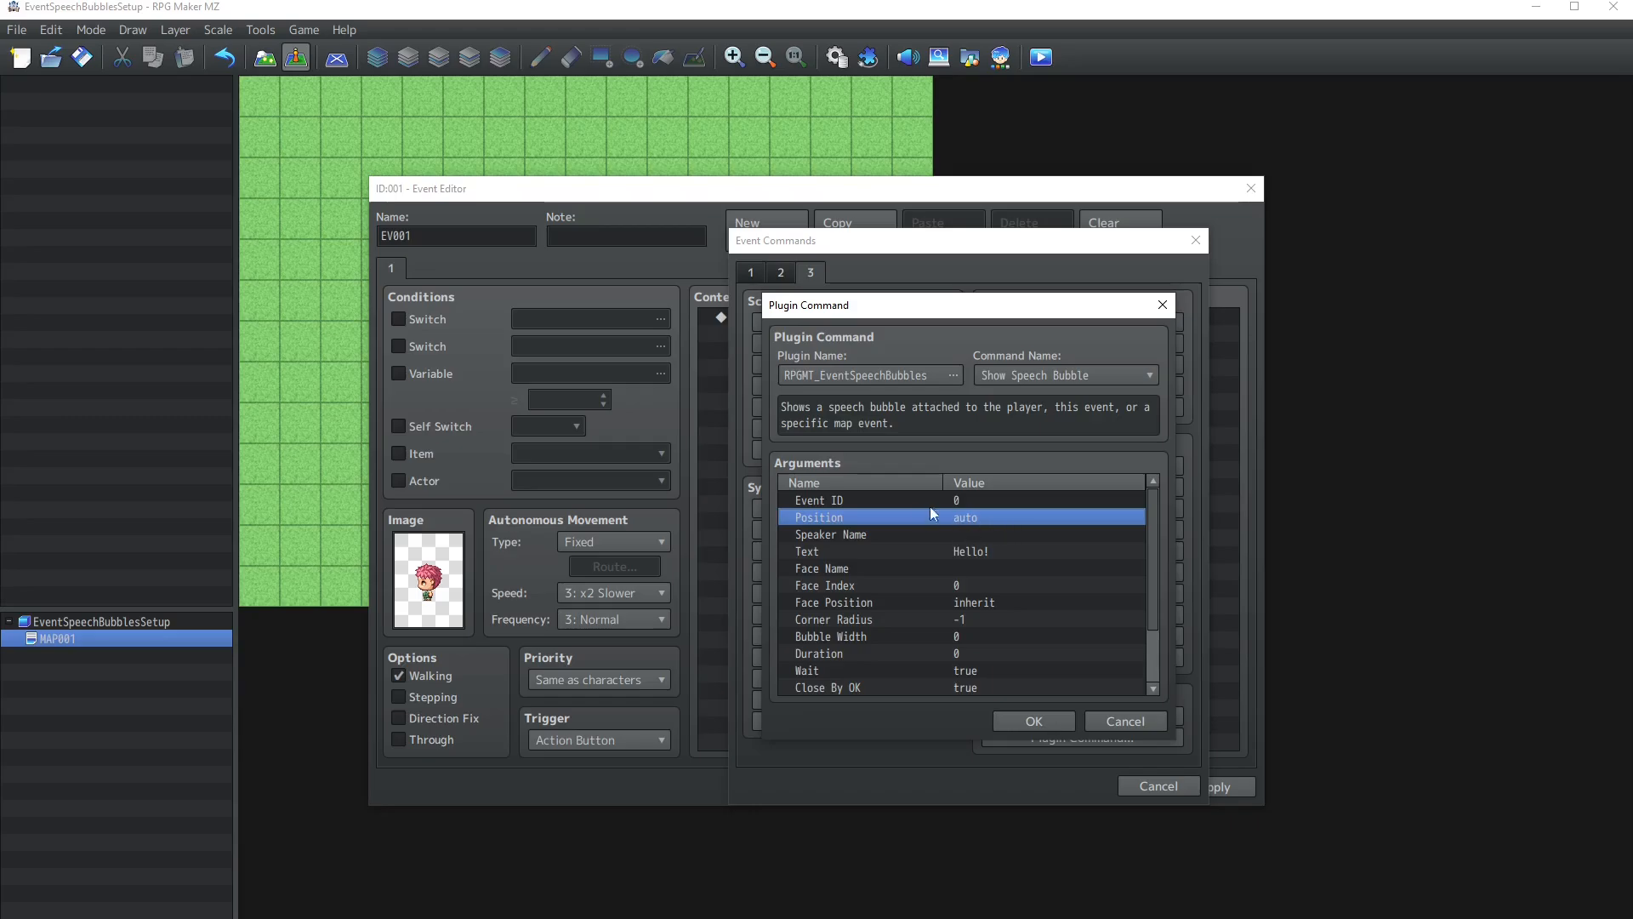
# Set the speech bubble's Speaker Name to "Kid".
pyautogui.click(913, 535)
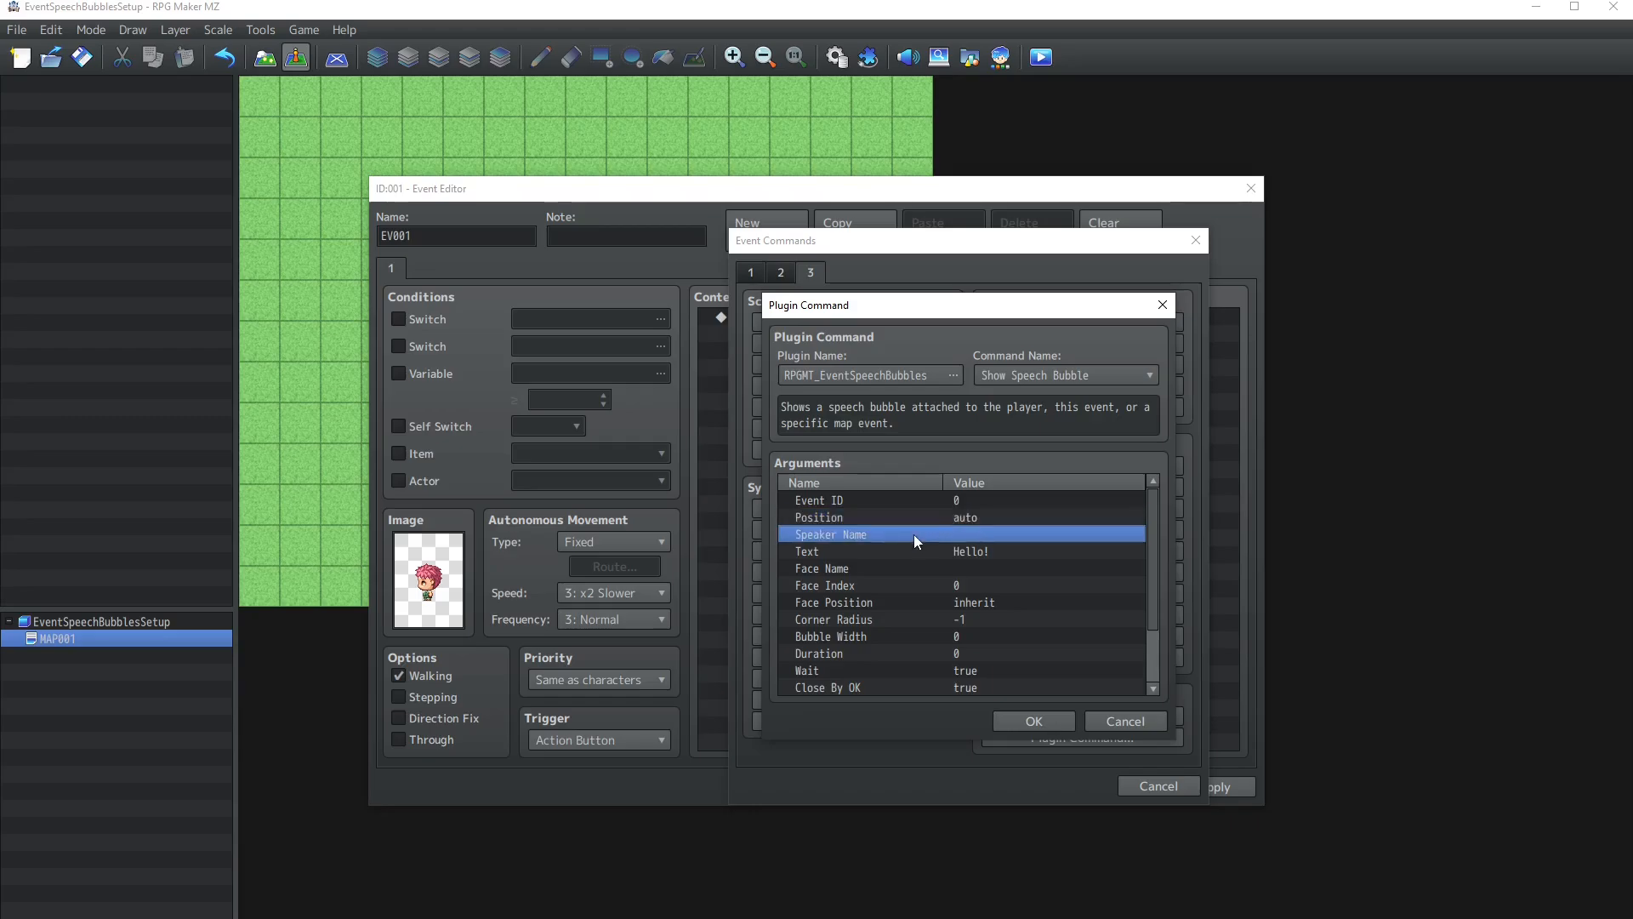
pyautogui.doubleClick(979, 532)
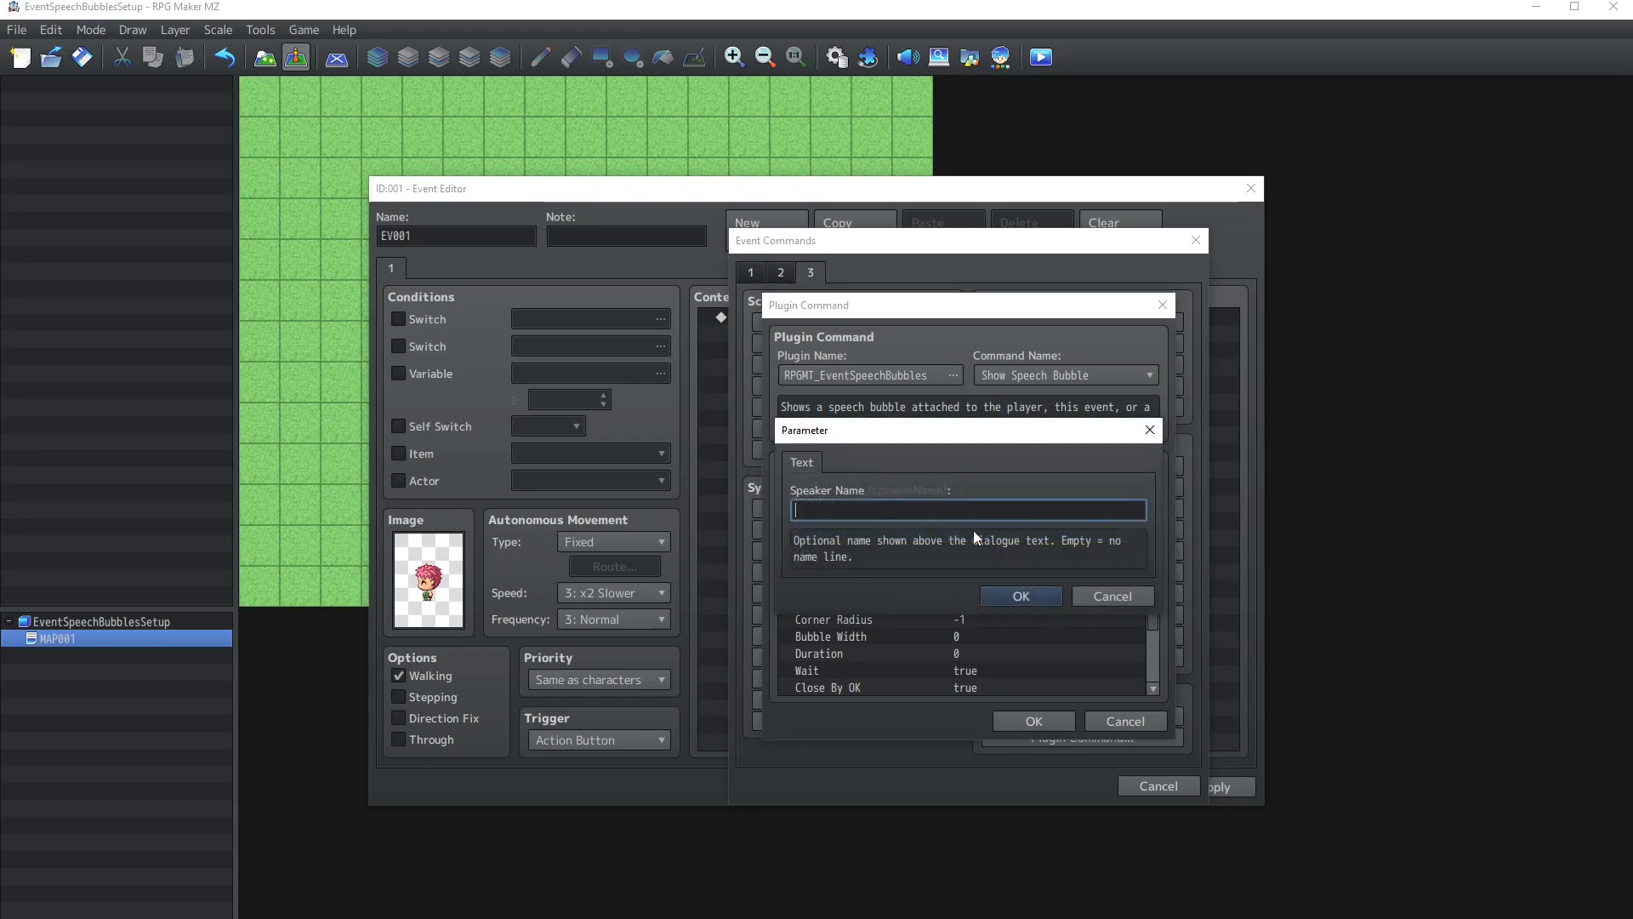
pyautogui.write('Kid')
pyautogui.click(1023, 594)
# Set the speech bubble's Face Name to the People1 face set.
pyautogui.click(993, 551)
pyautogui.scroll(-1, 990, 550)
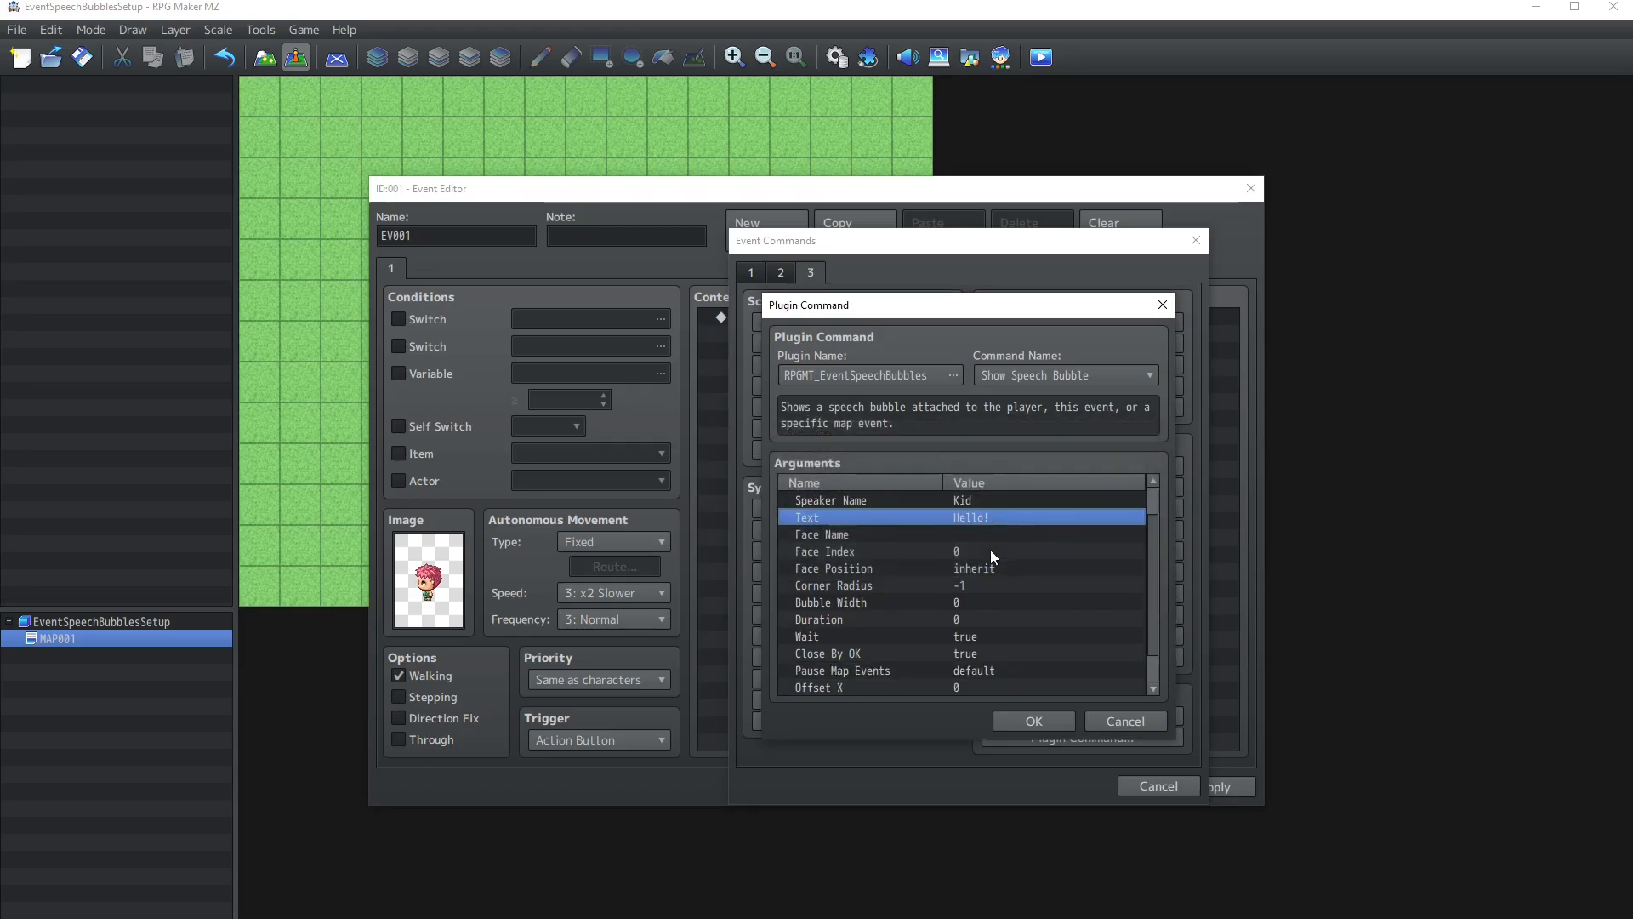
pyautogui.click(967, 536)
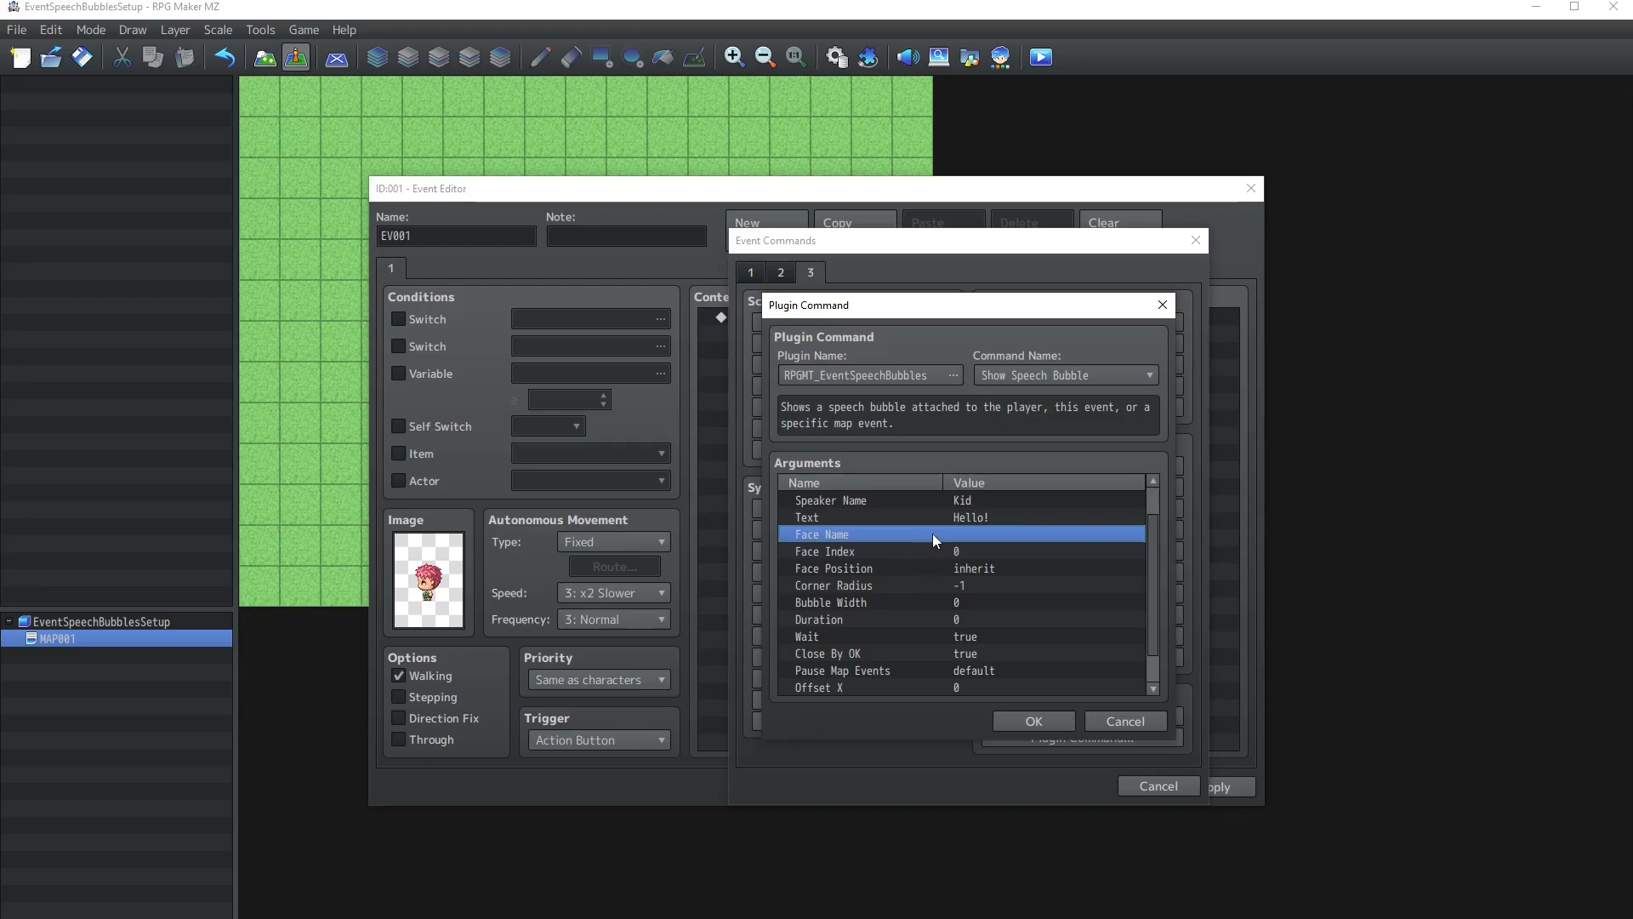
pyautogui.doubleClick(932, 533)
pyautogui.click(966, 514)
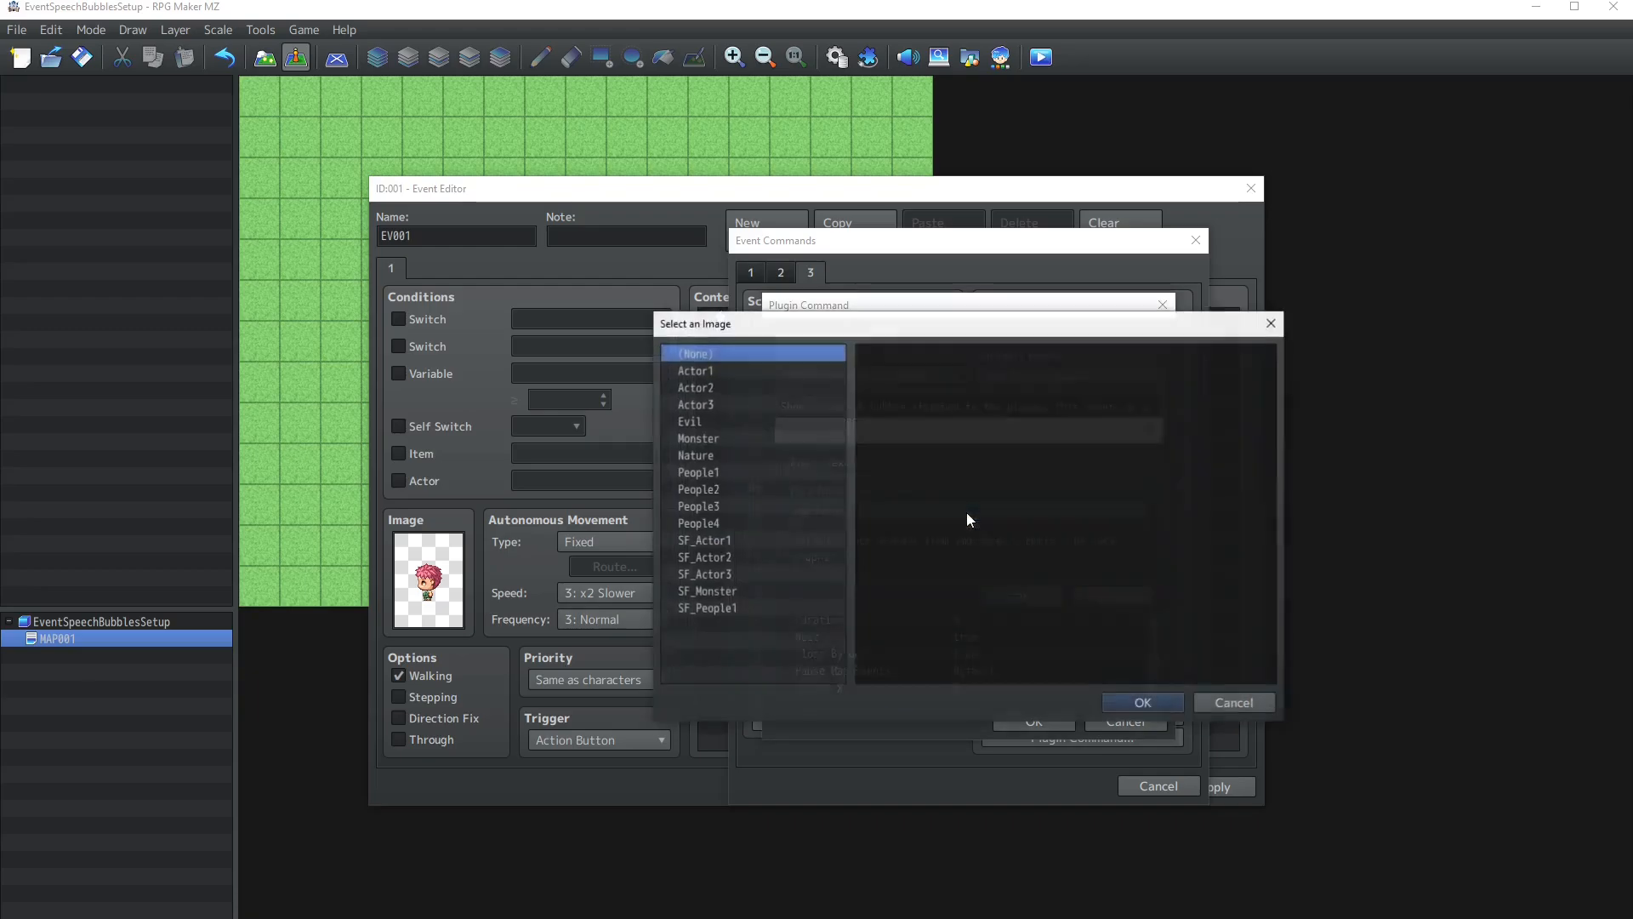
pyautogui.click(728, 372)
pyautogui.click(722, 437)
pyautogui.click(718, 453)
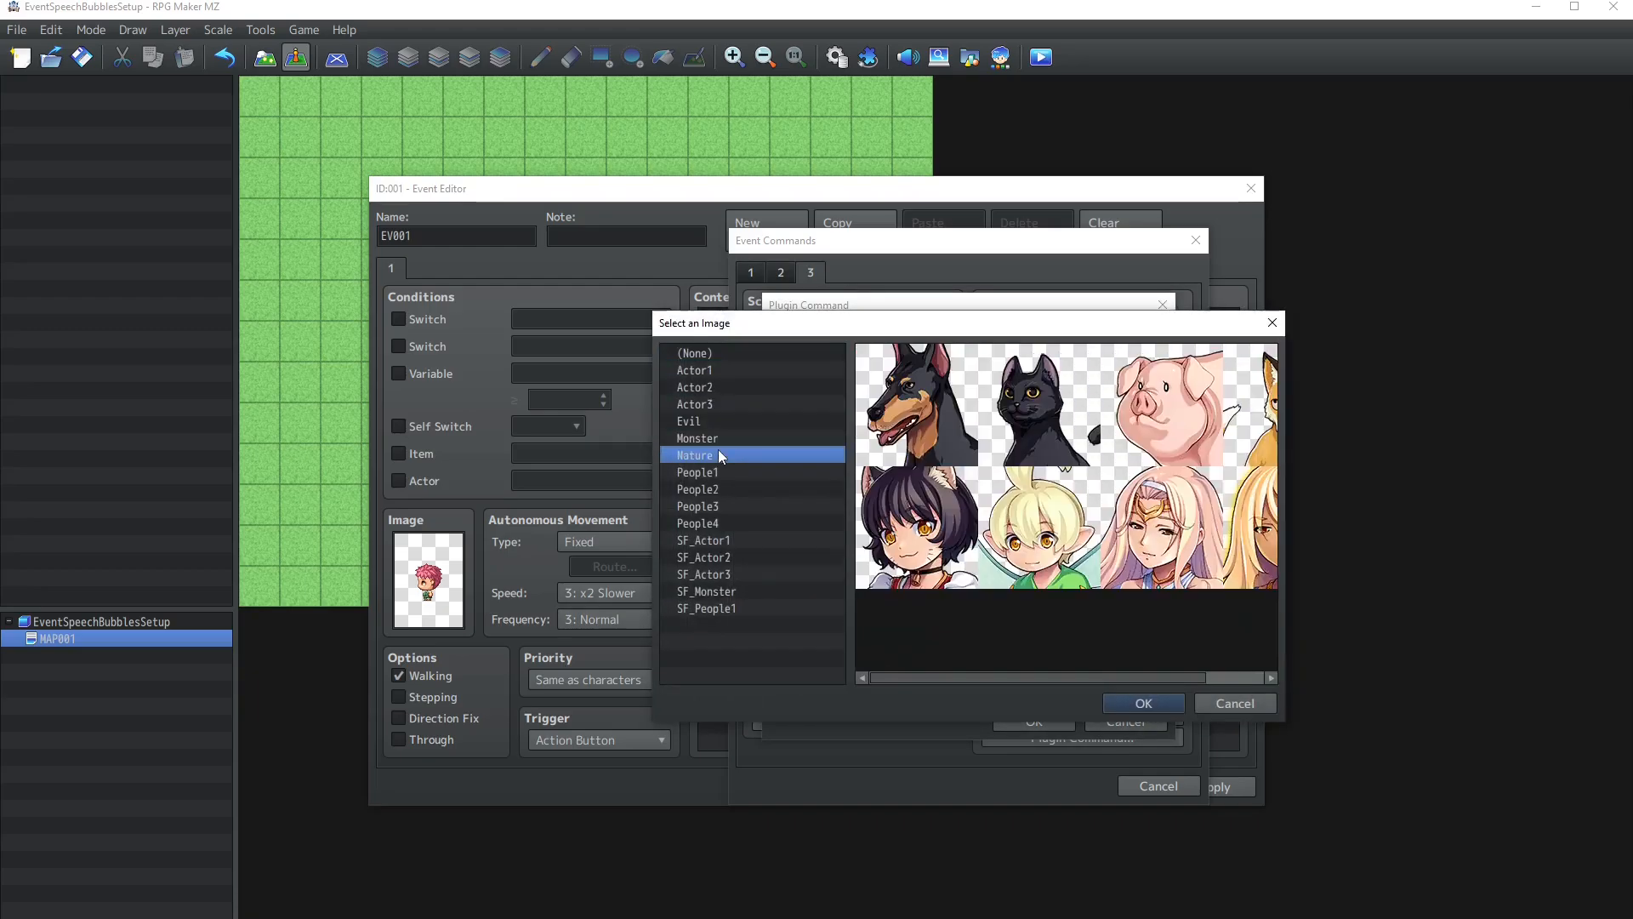
pyautogui.click(711, 426)
pyautogui.click(716, 470)
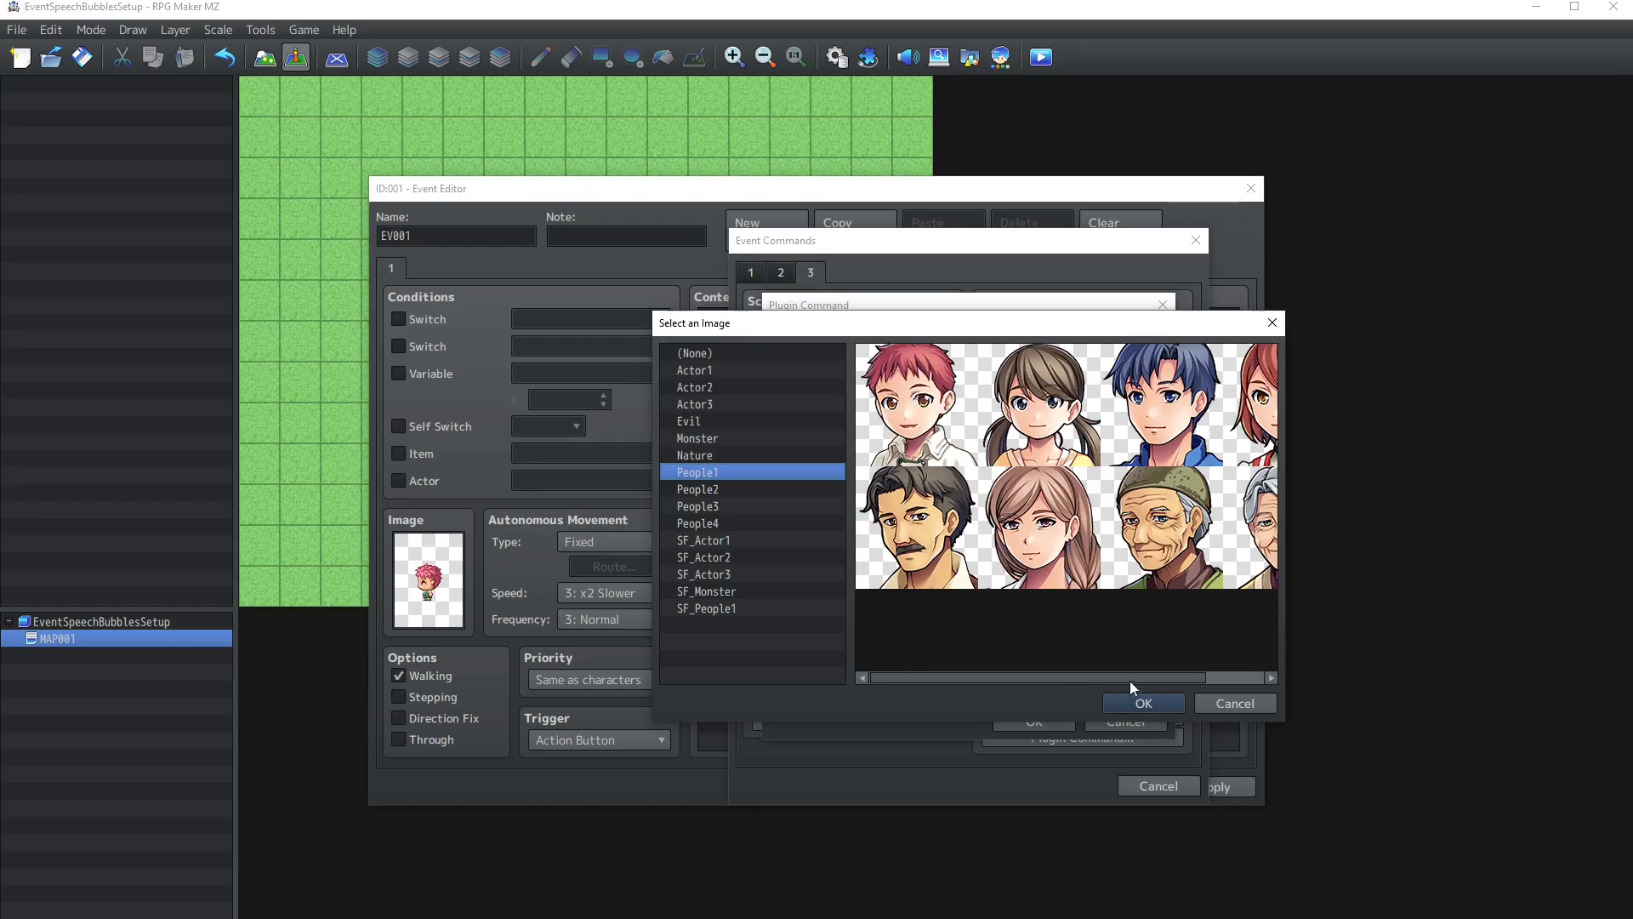
pyautogui.click(1135, 703)
pyautogui.click(1021, 597)
# Review the speech bubble's Face Position options and keep Inherit Current Setup.
pyautogui.click(951, 554)
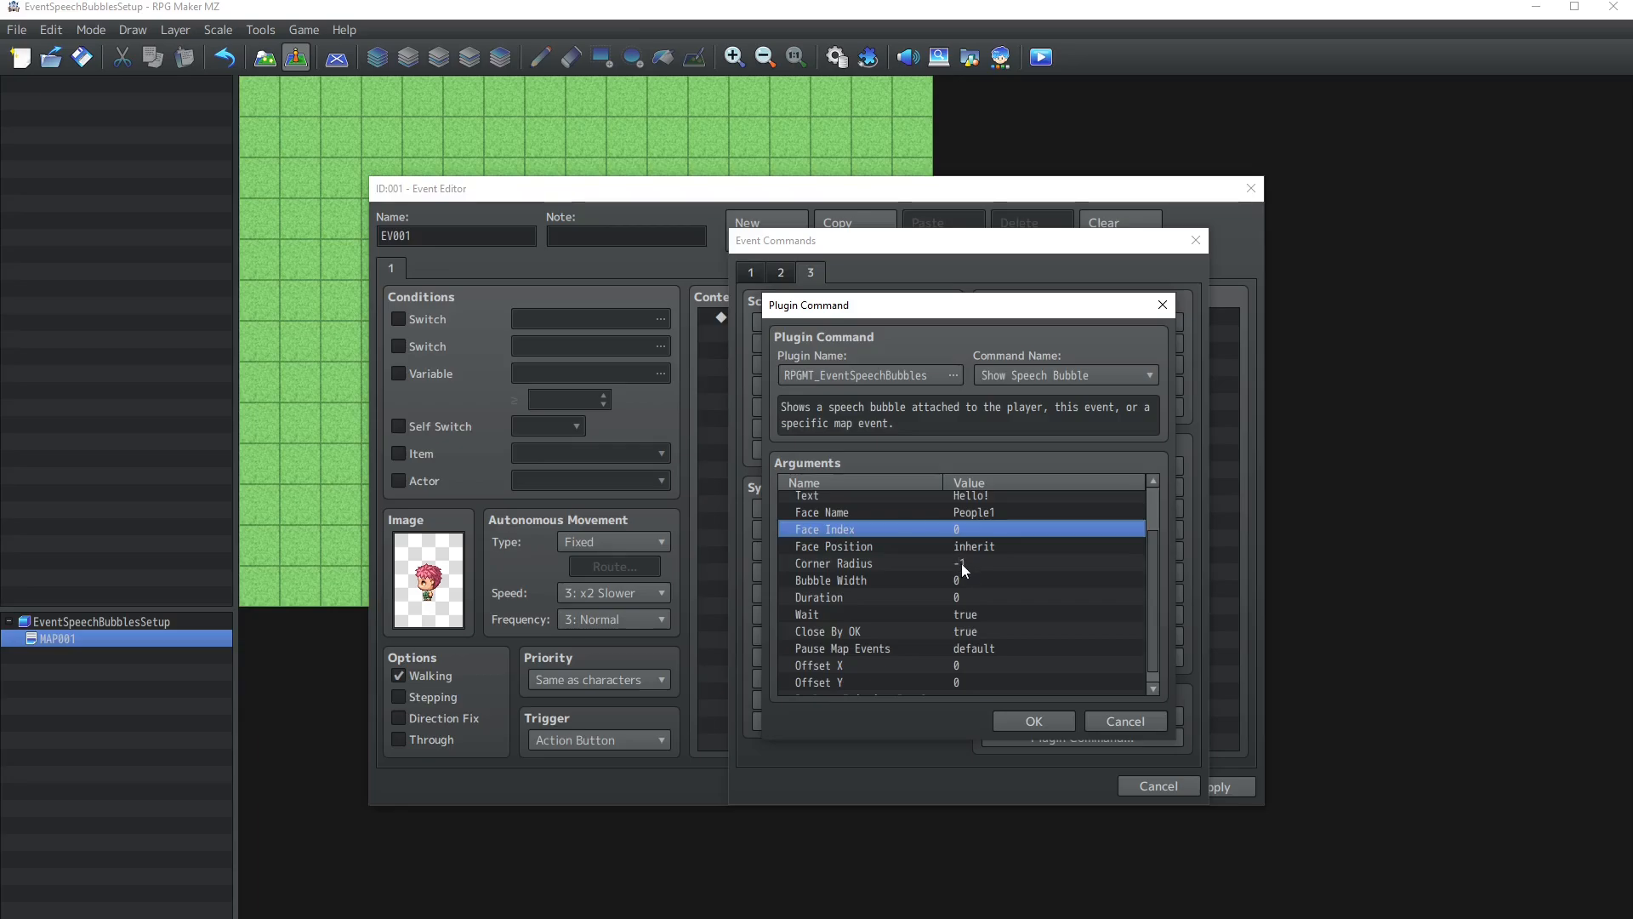
pyautogui.click(957, 548)
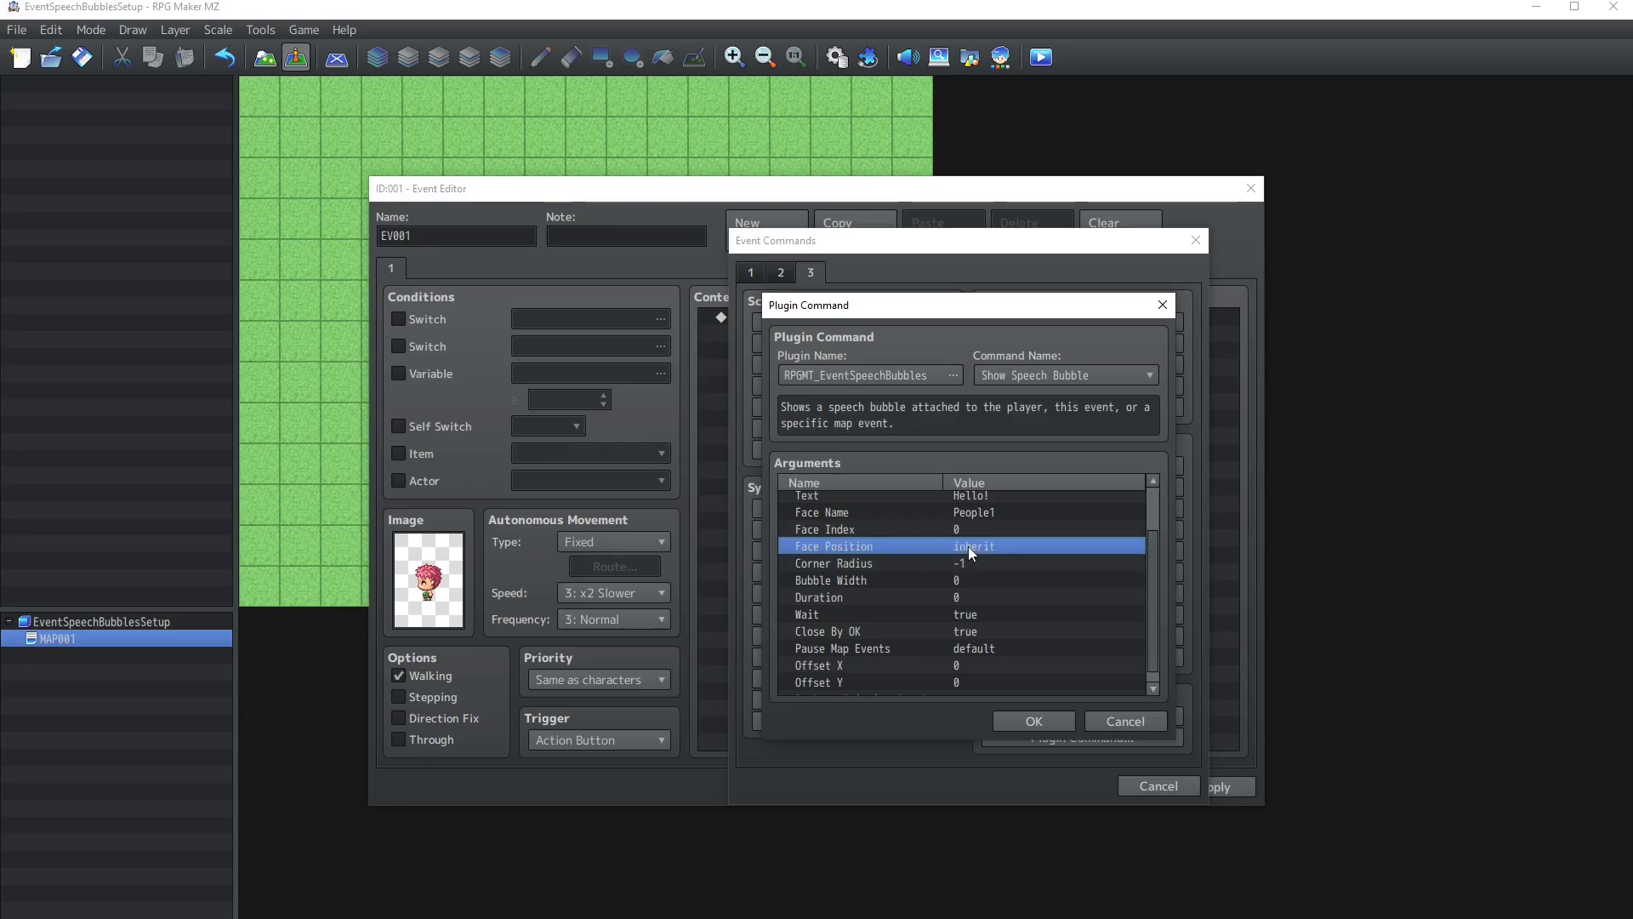
pyautogui.doubleClick(972, 552)
pyautogui.click(923, 511)
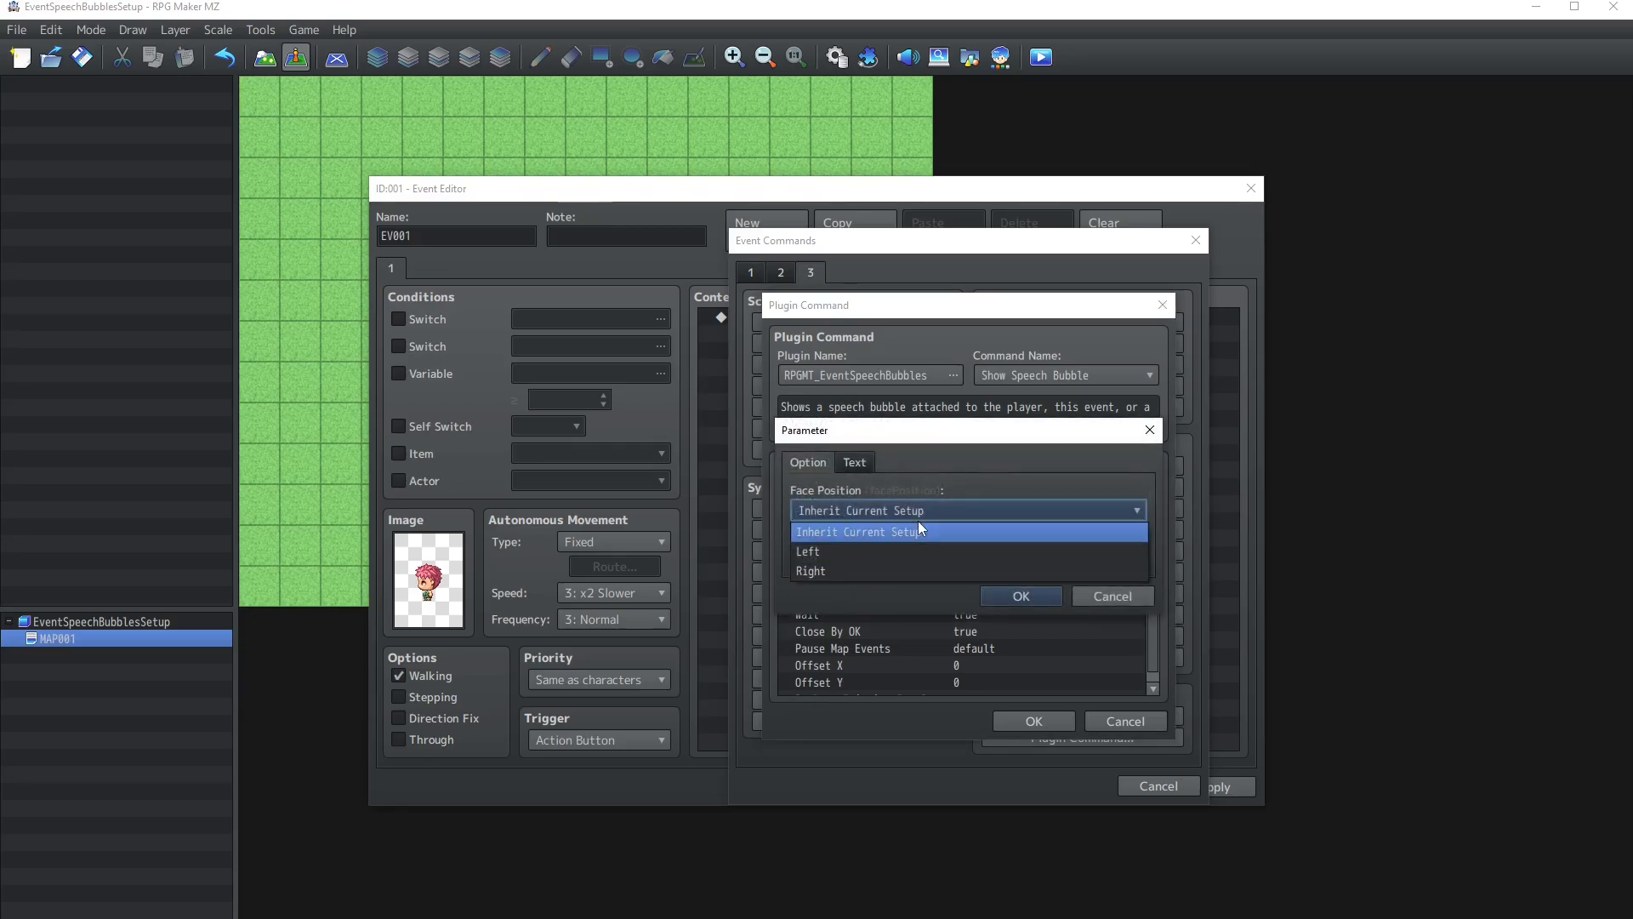
pyautogui.click(896, 529)
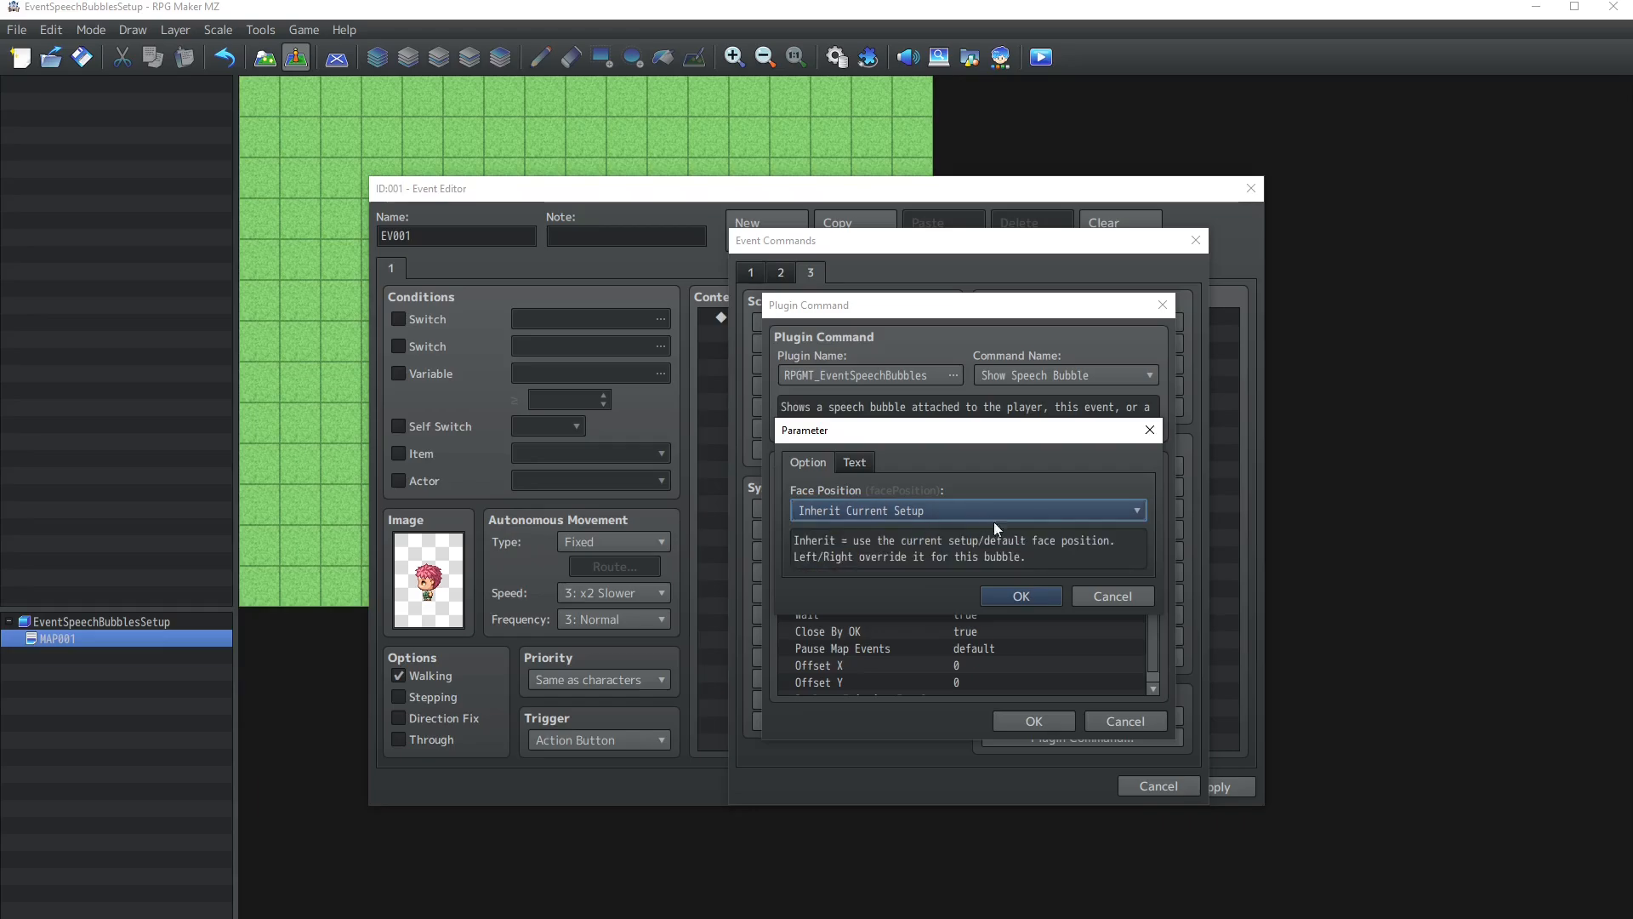
pyautogui.click(1008, 596)
pyautogui.scroll(-1, 971, 584)
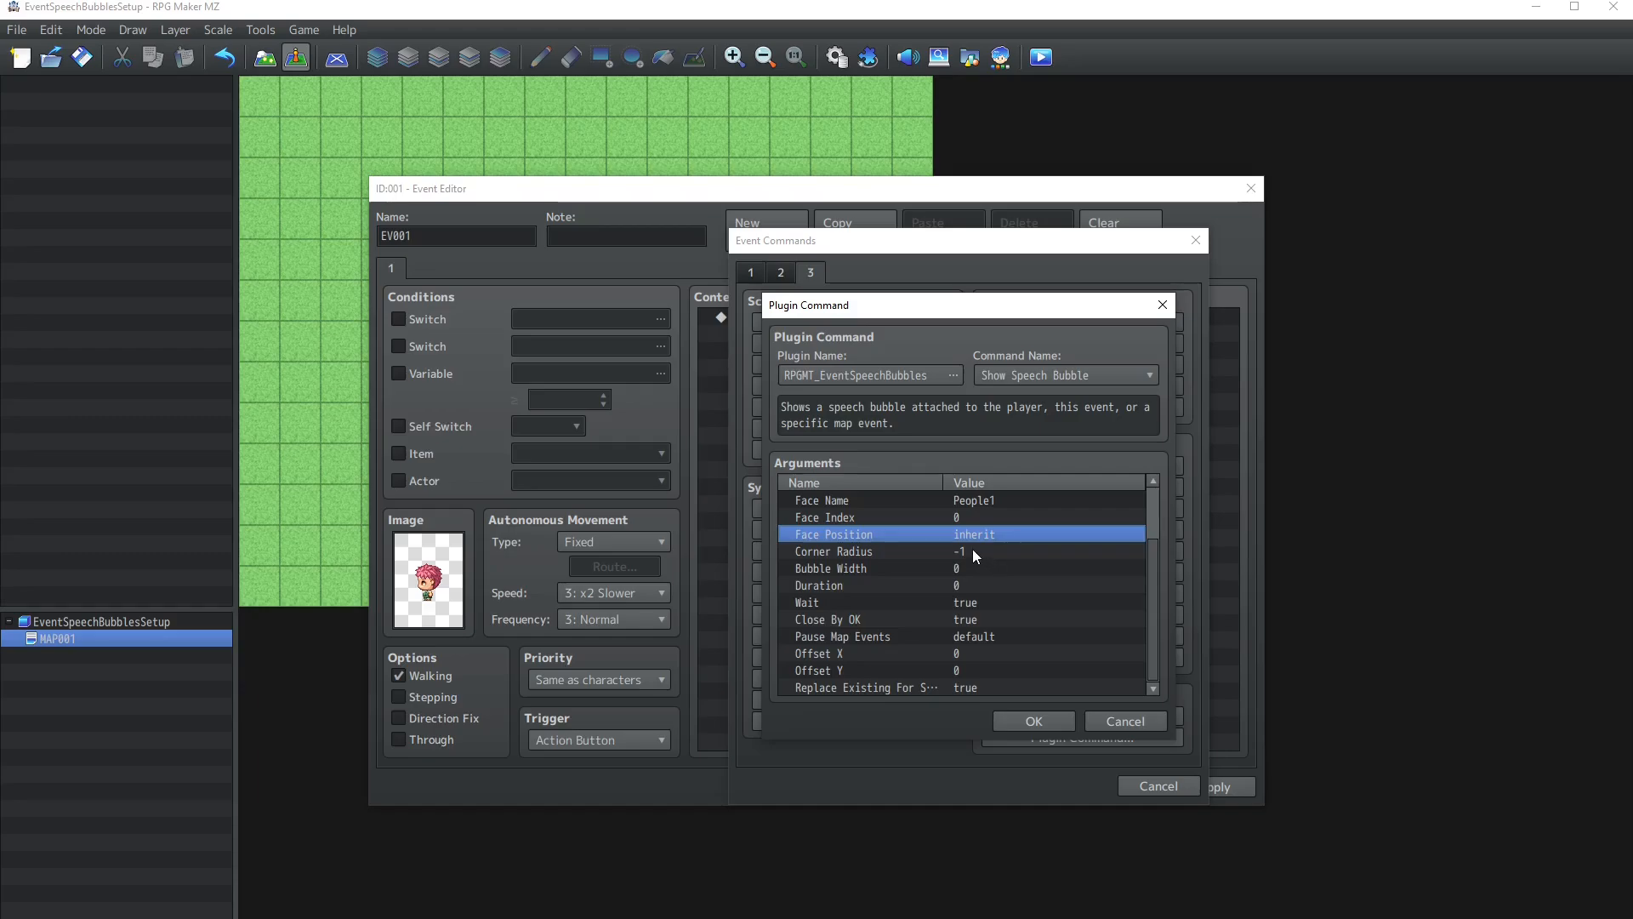
# Turn the speech bubble's Wait argument OFF.
pyautogui.click(919, 603)
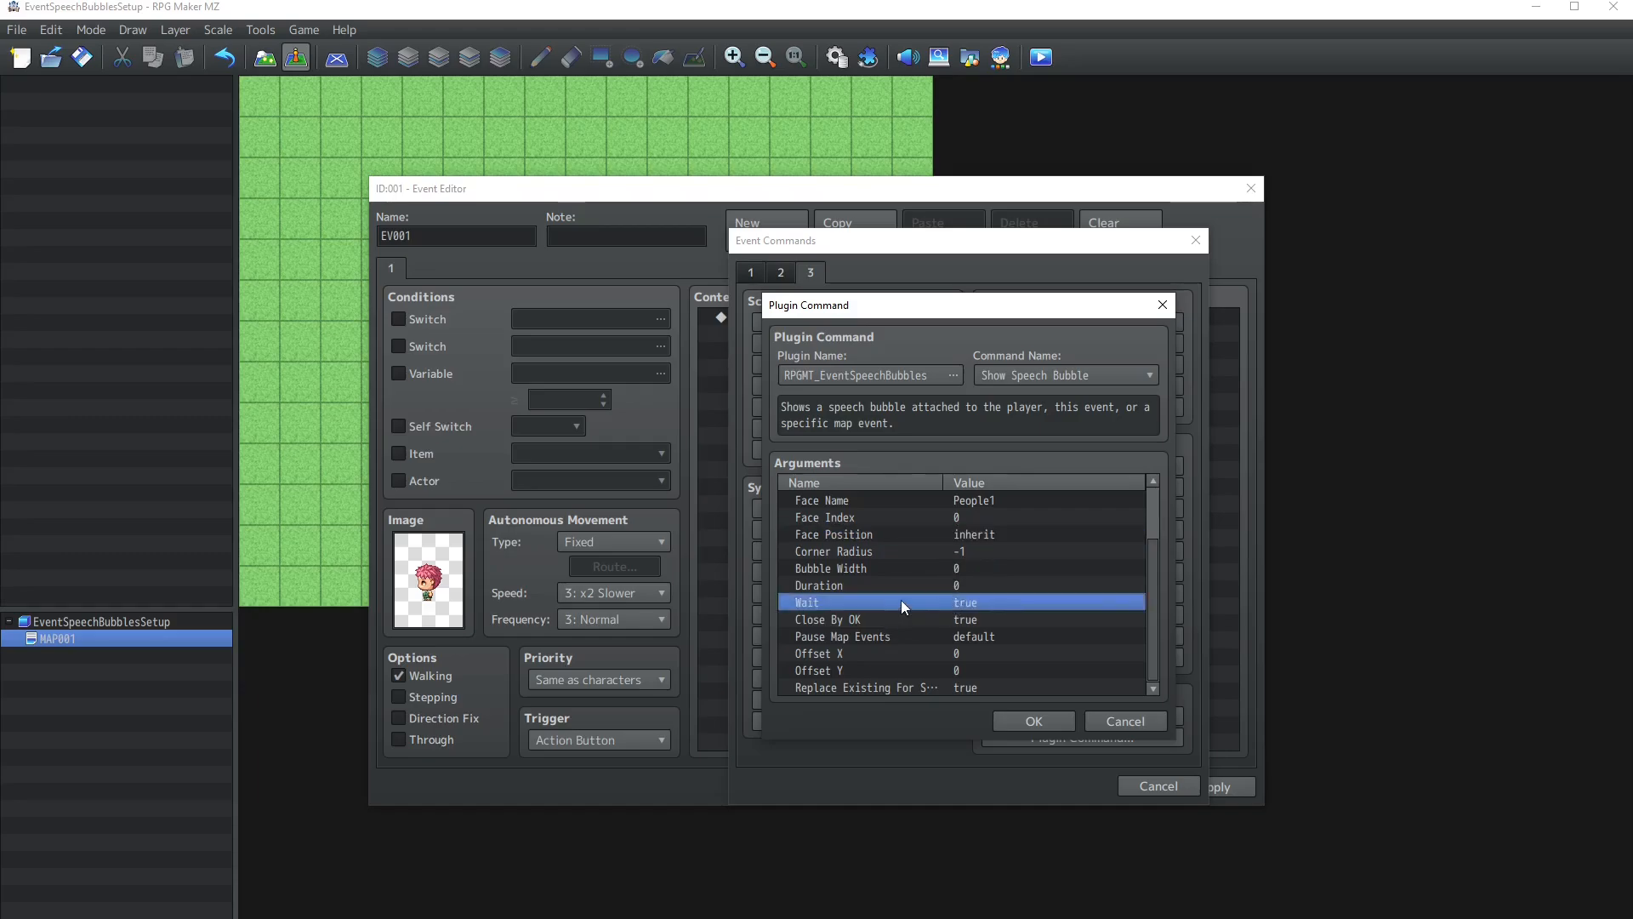
pyautogui.doubleClick(901, 601)
pyautogui.click(980, 510)
pyautogui.click(1033, 589)
# Review the Pause Map Events options of the speech bubble and keep Use Plugin Default.
pyautogui.click(958, 636)
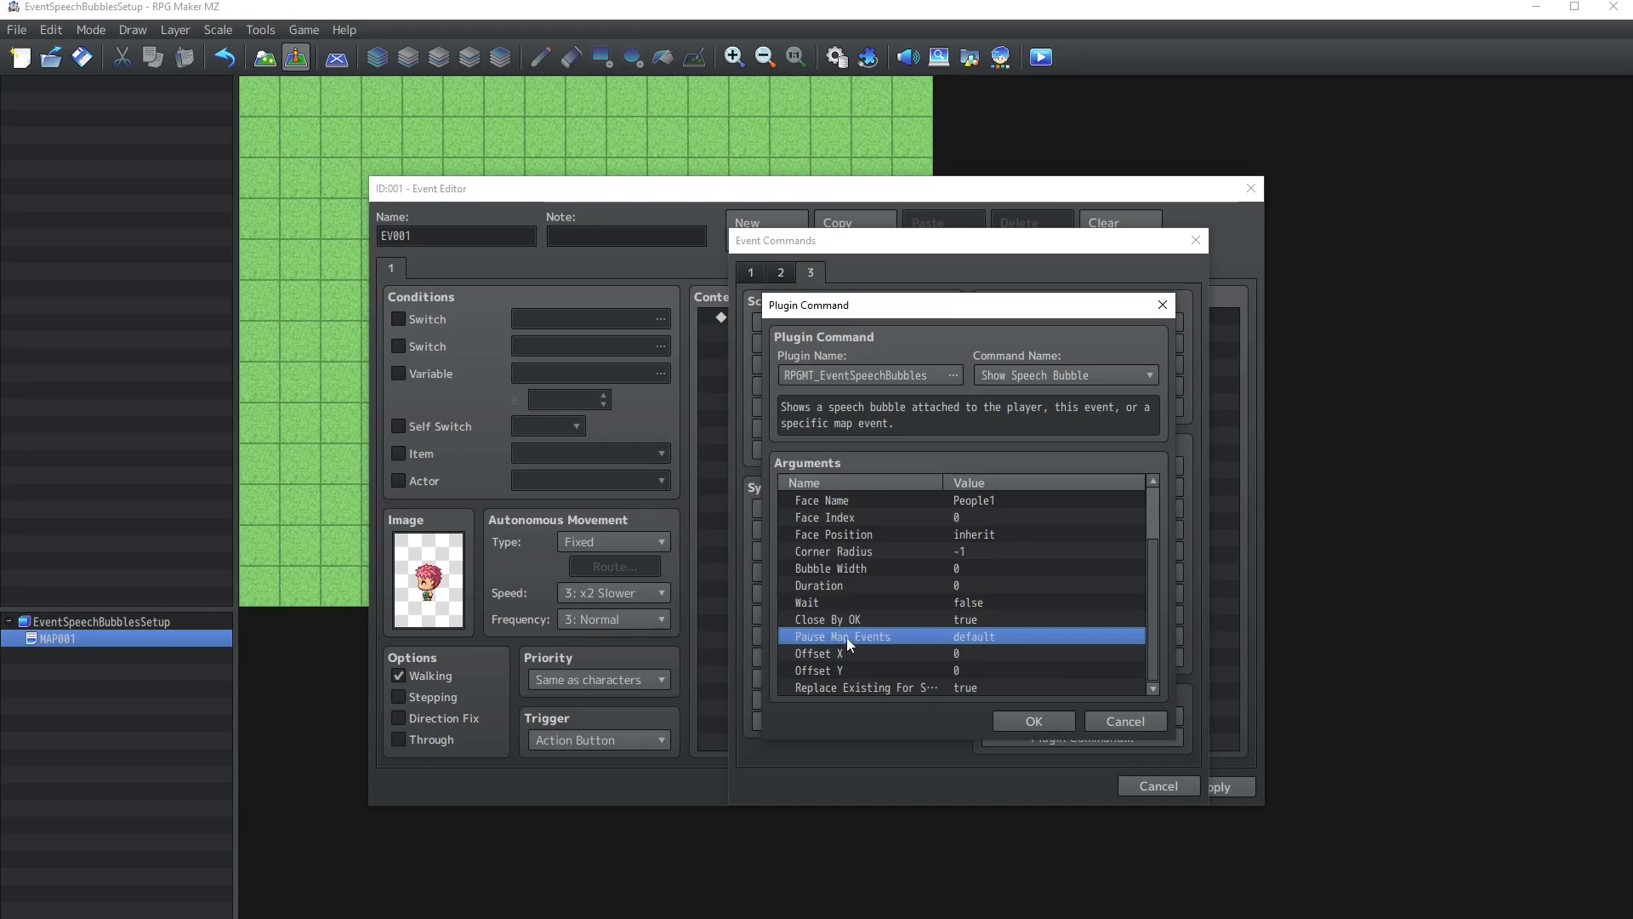
pyautogui.doubleClick(992, 638)
pyautogui.click(962, 511)
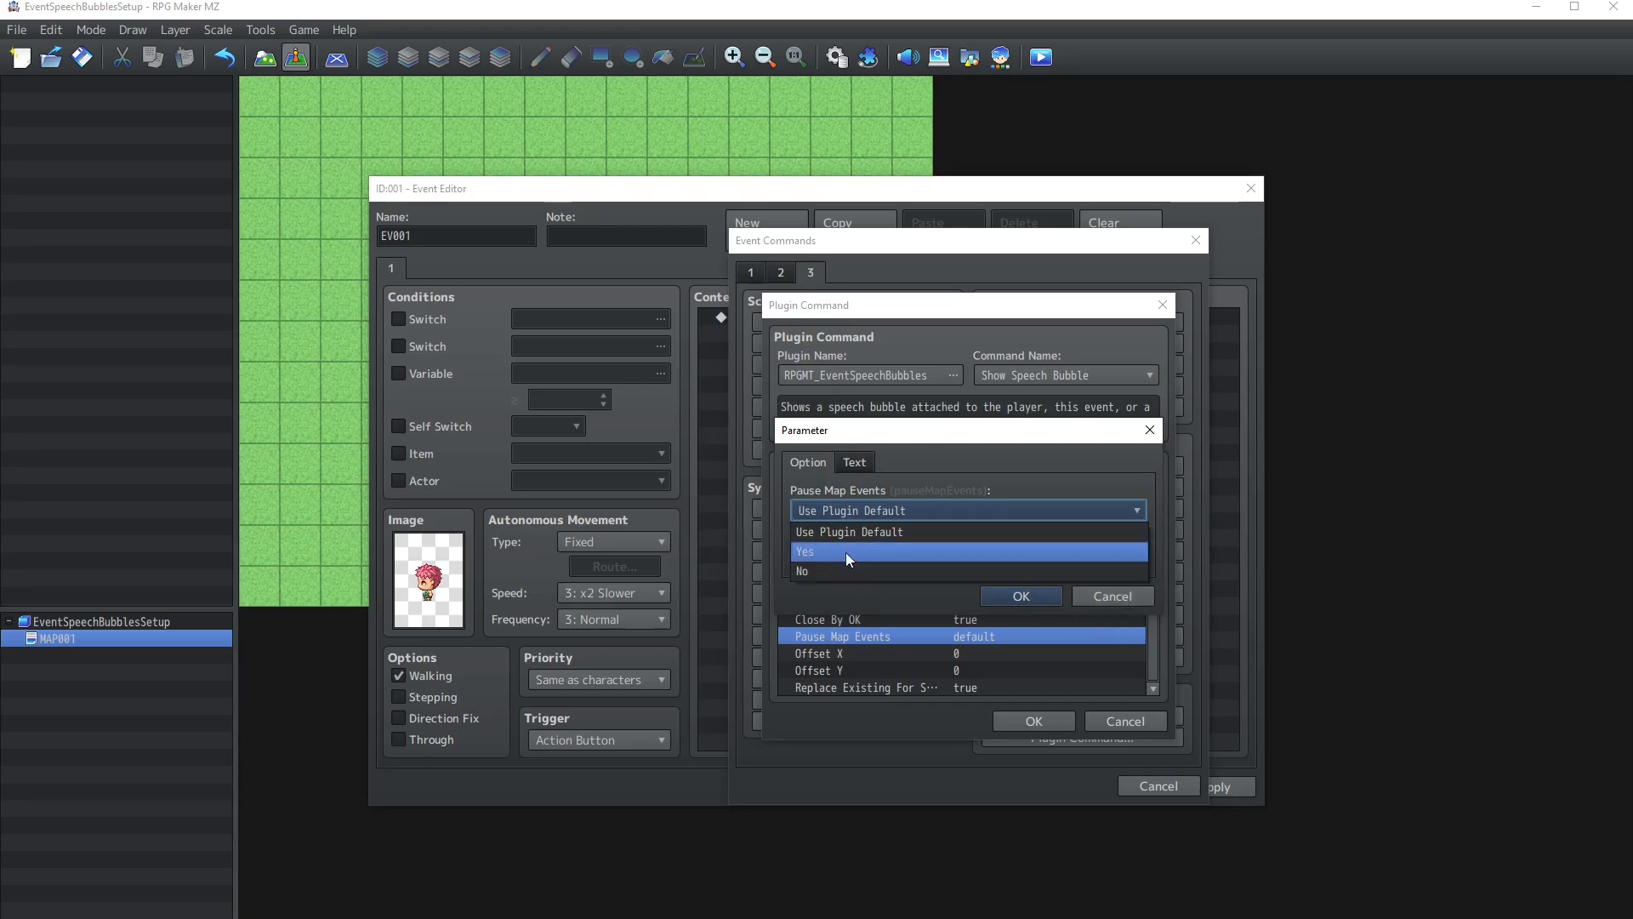
pyautogui.click(887, 531)
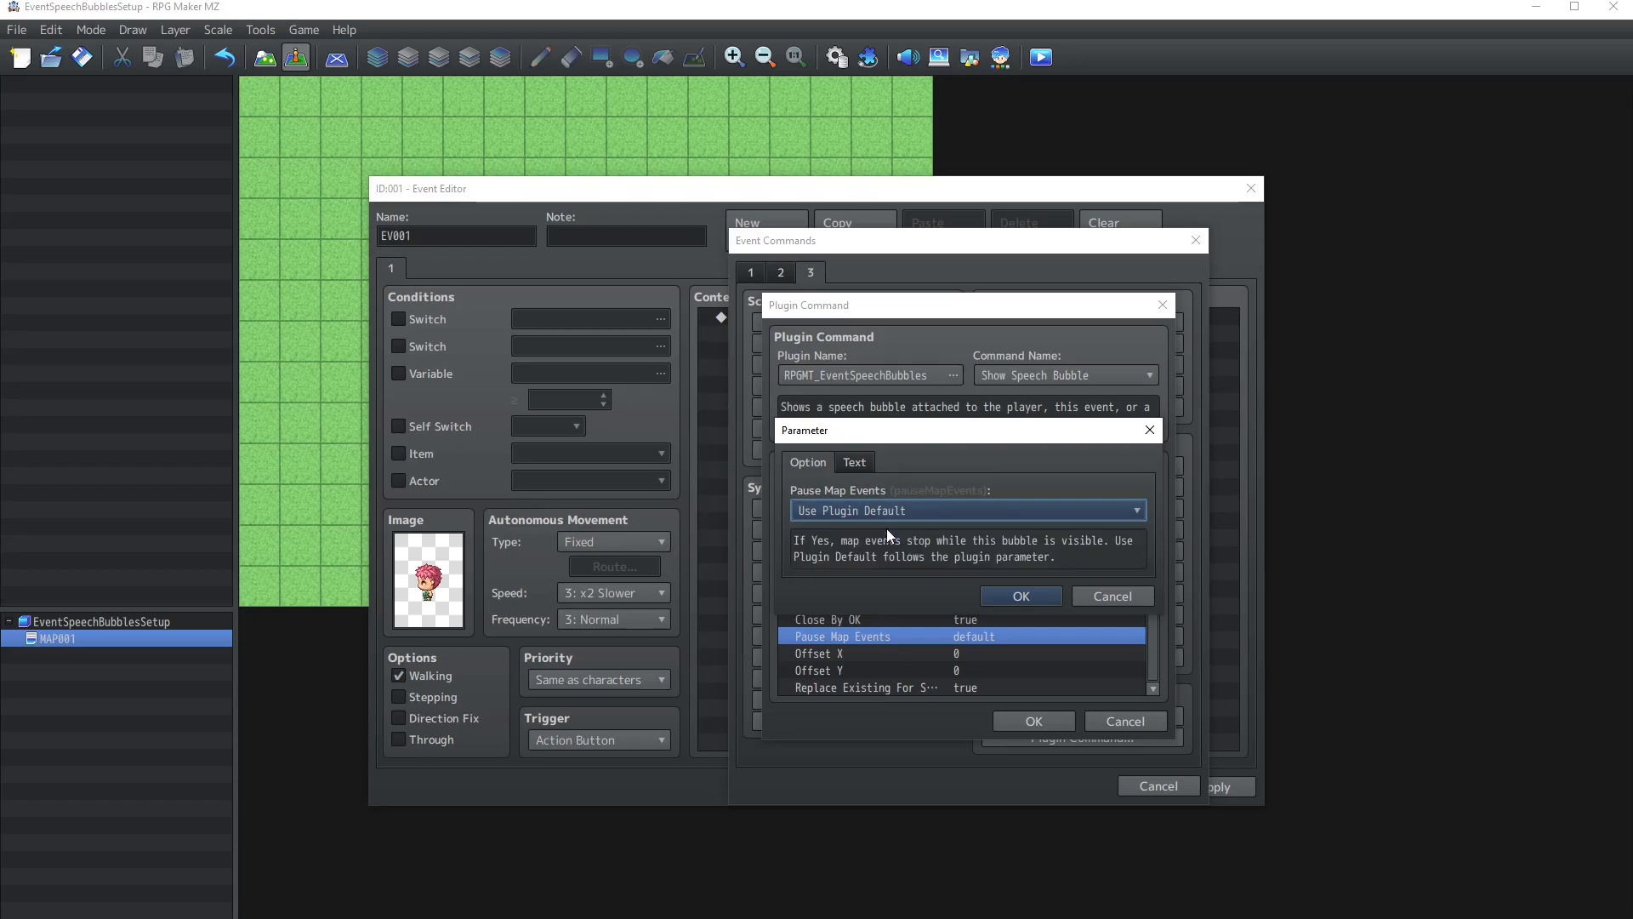
pyautogui.click(992, 589)
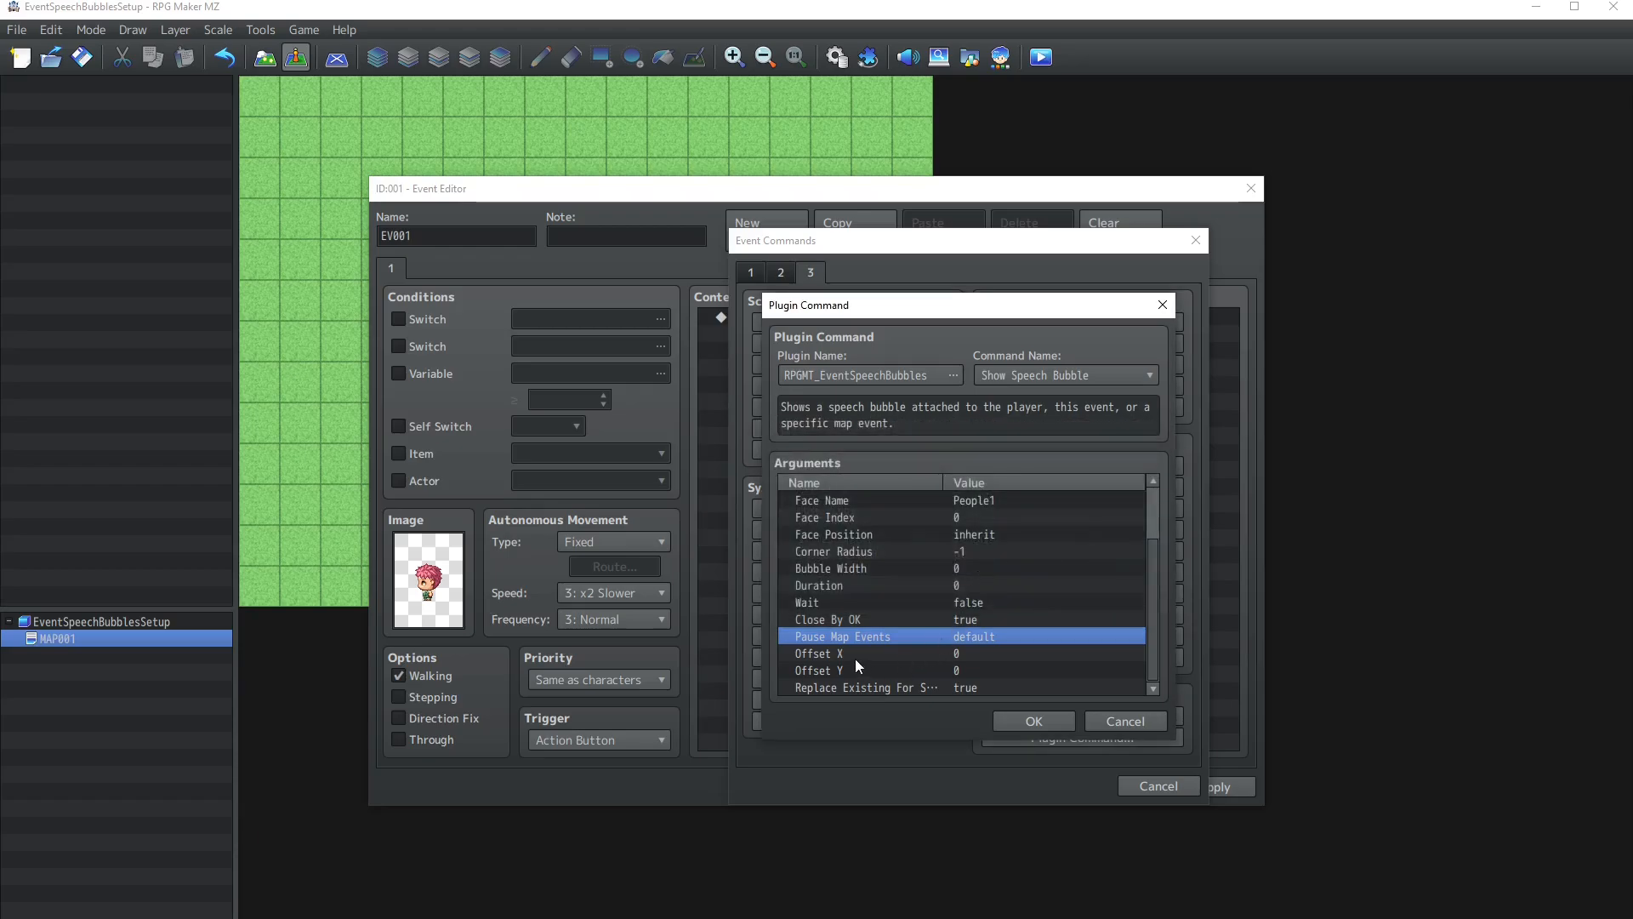
# Confirm the Show Speech Bubble plugin command and save the event.
pyautogui.click(888, 686)
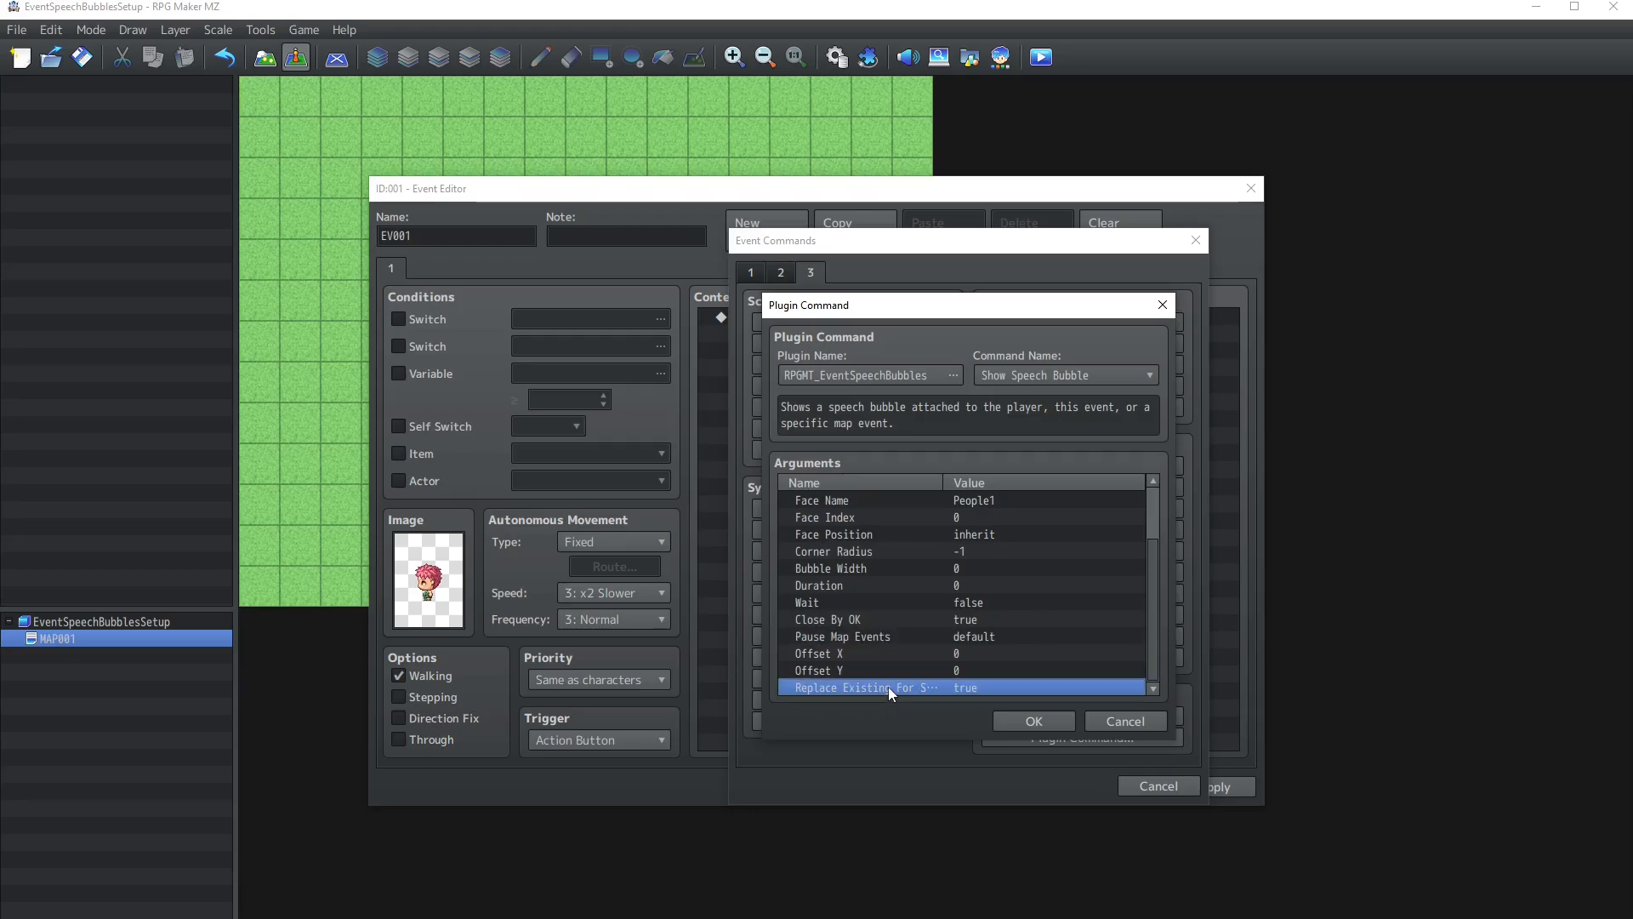
pyautogui.click(1029, 722)
pyautogui.click(1016, 788)
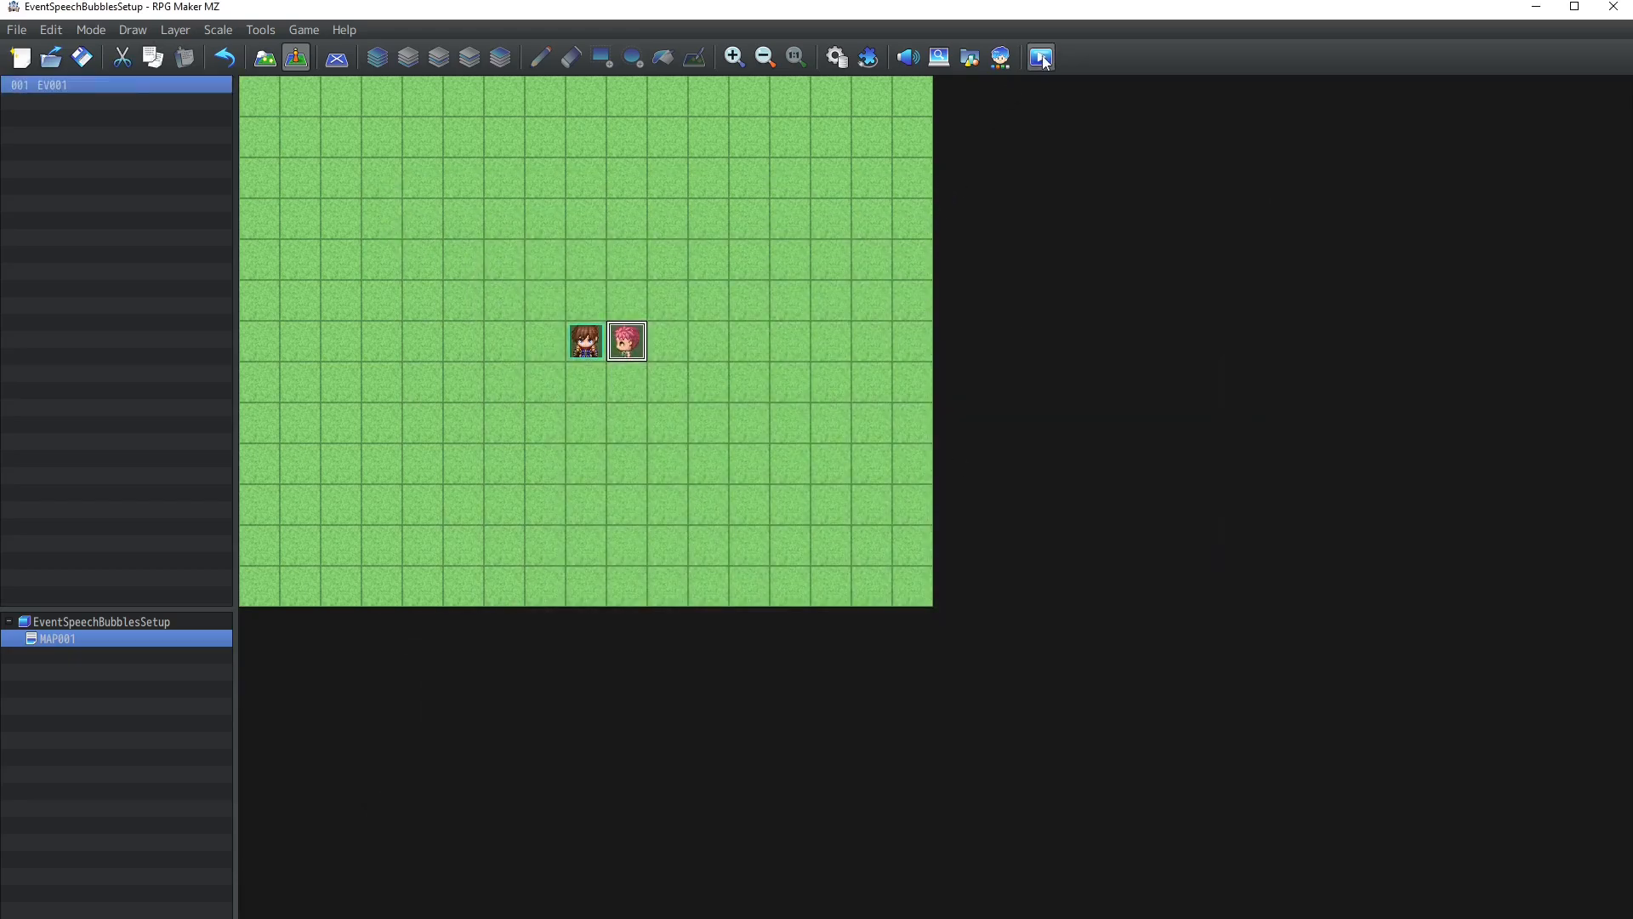
# Playtest the map, trigger the kid's speech bubble from beside and from below the event, and end the test.
pyautogui.click(1041, 57)
pyautogui.click(784, 532)
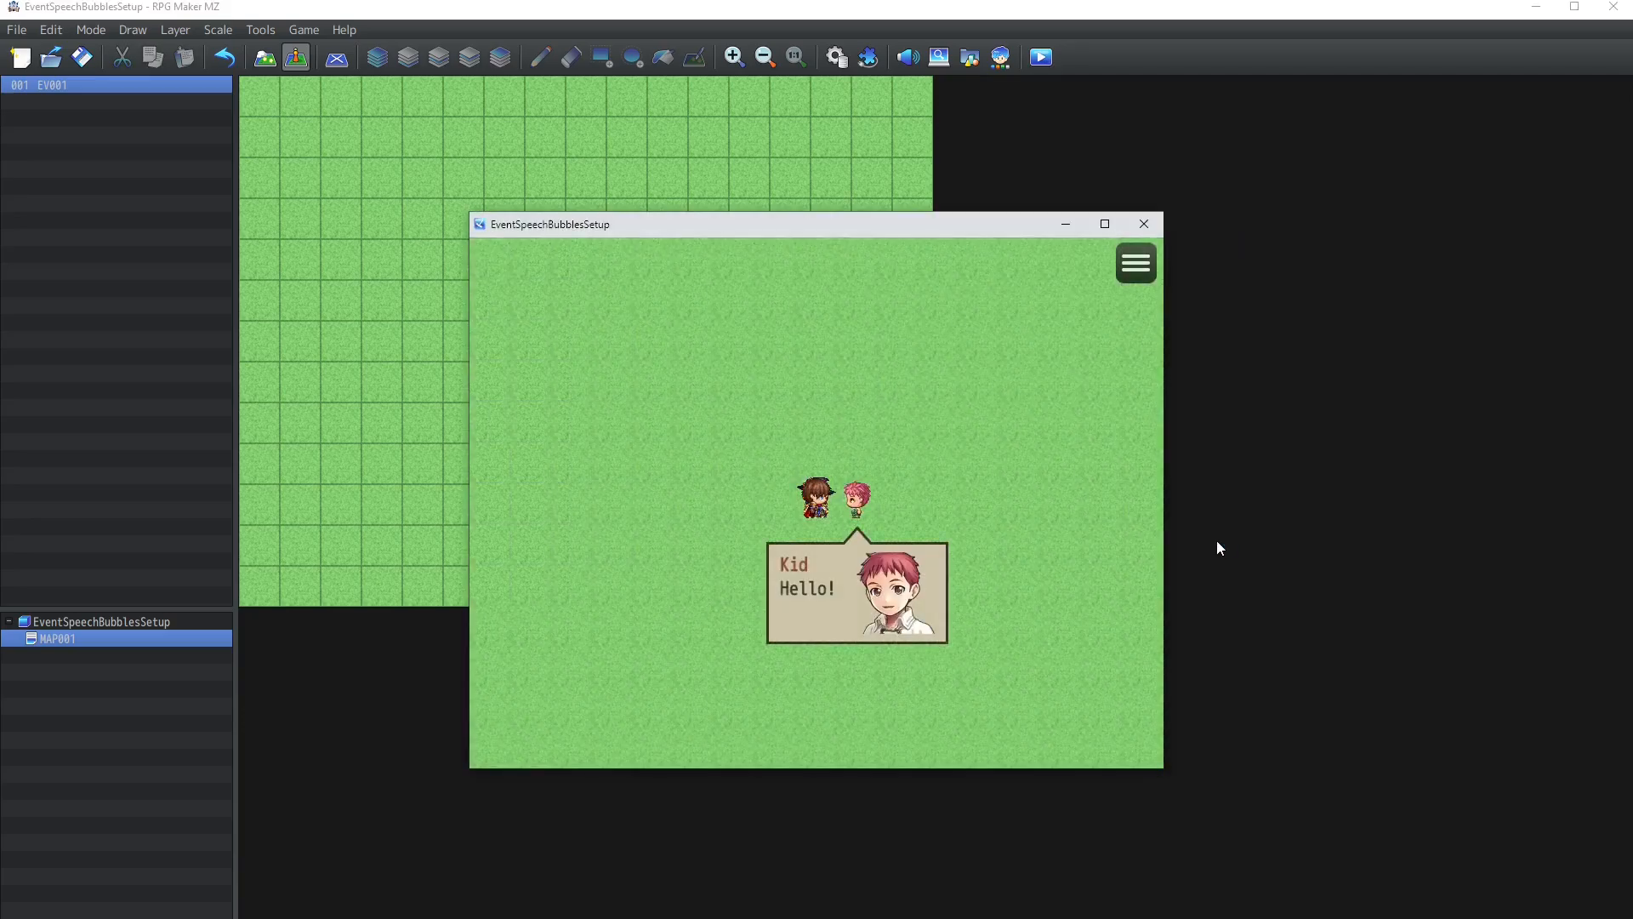
pyautogui.press('Return')
pyautogui.press('Down')
pyautogui.press('Right')
pyautogui.press('Up')
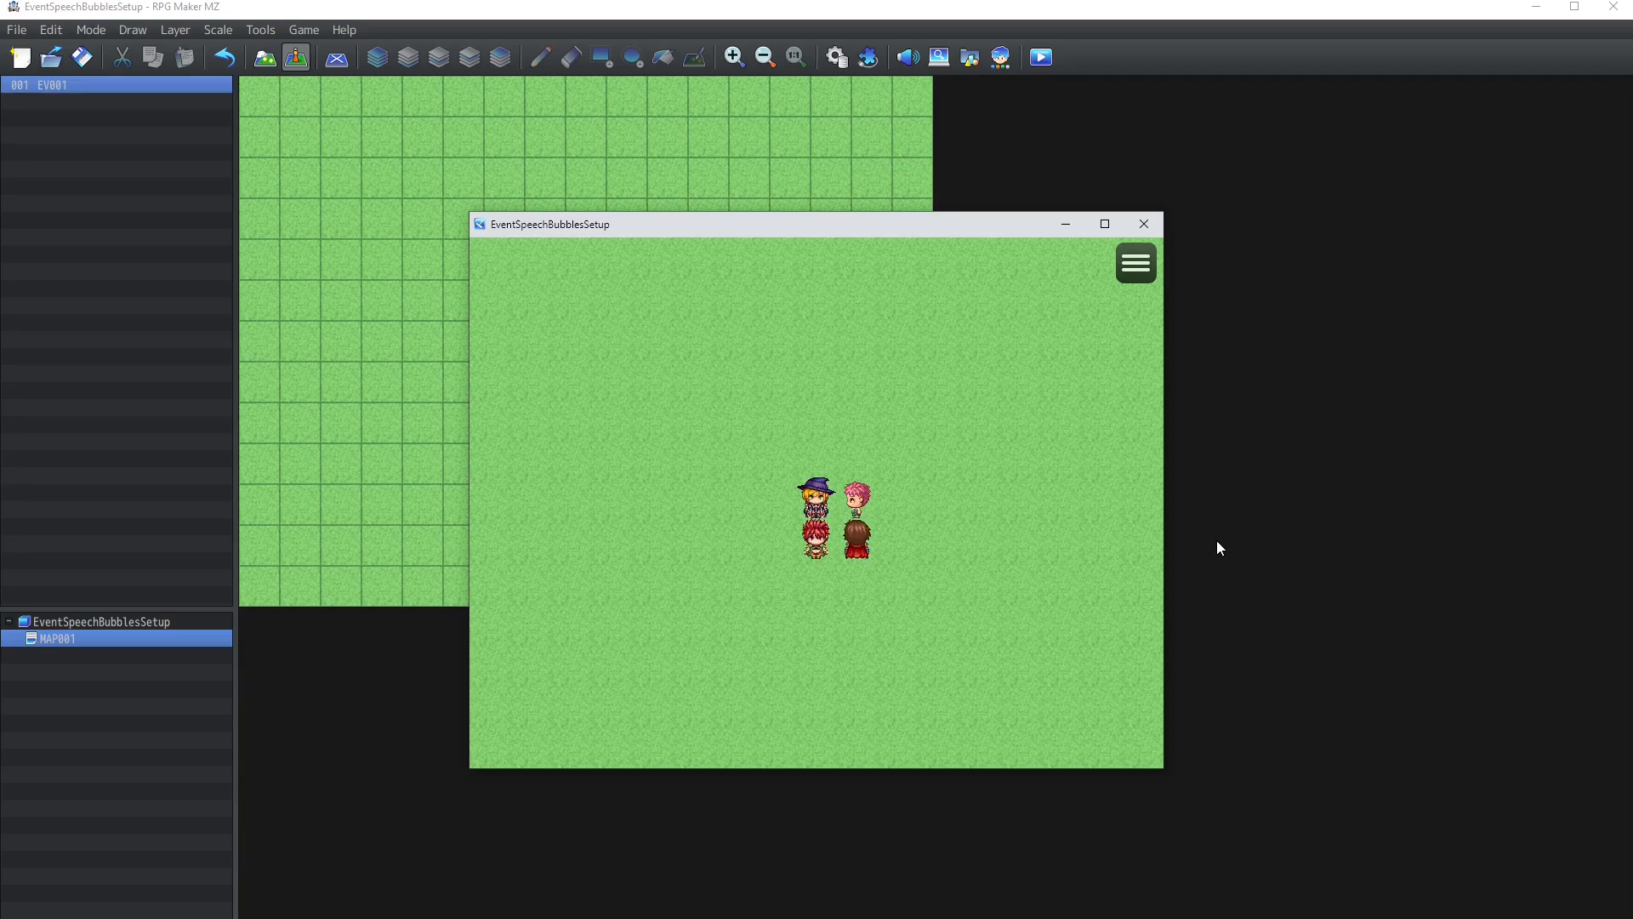
pyautogui.press('Return')
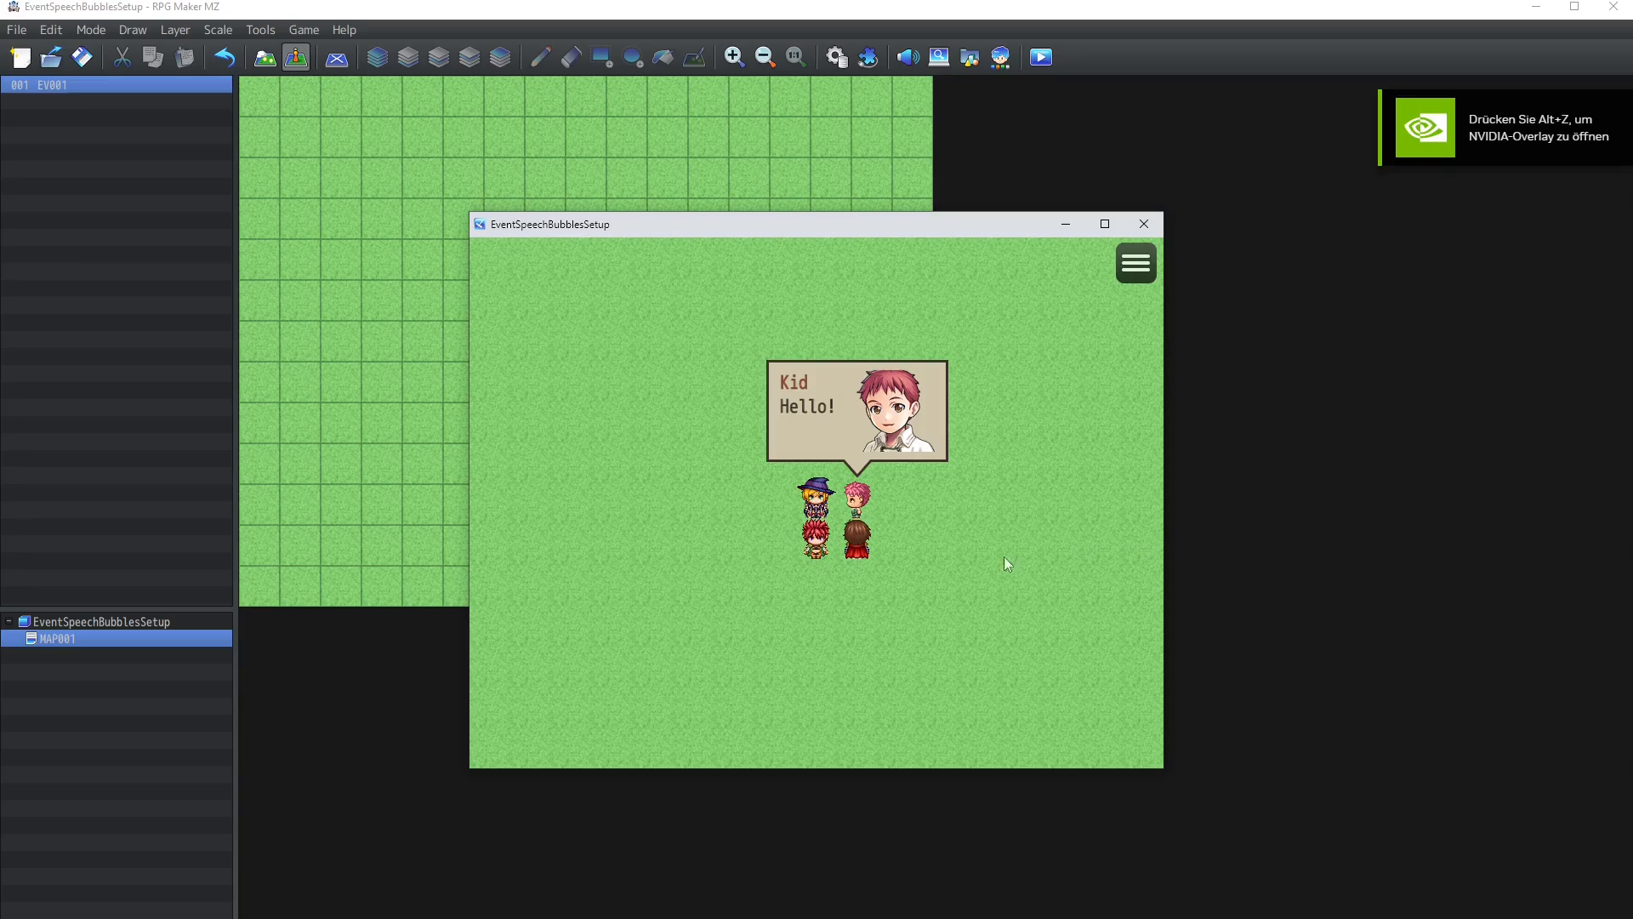
pyautogui.press('Return')
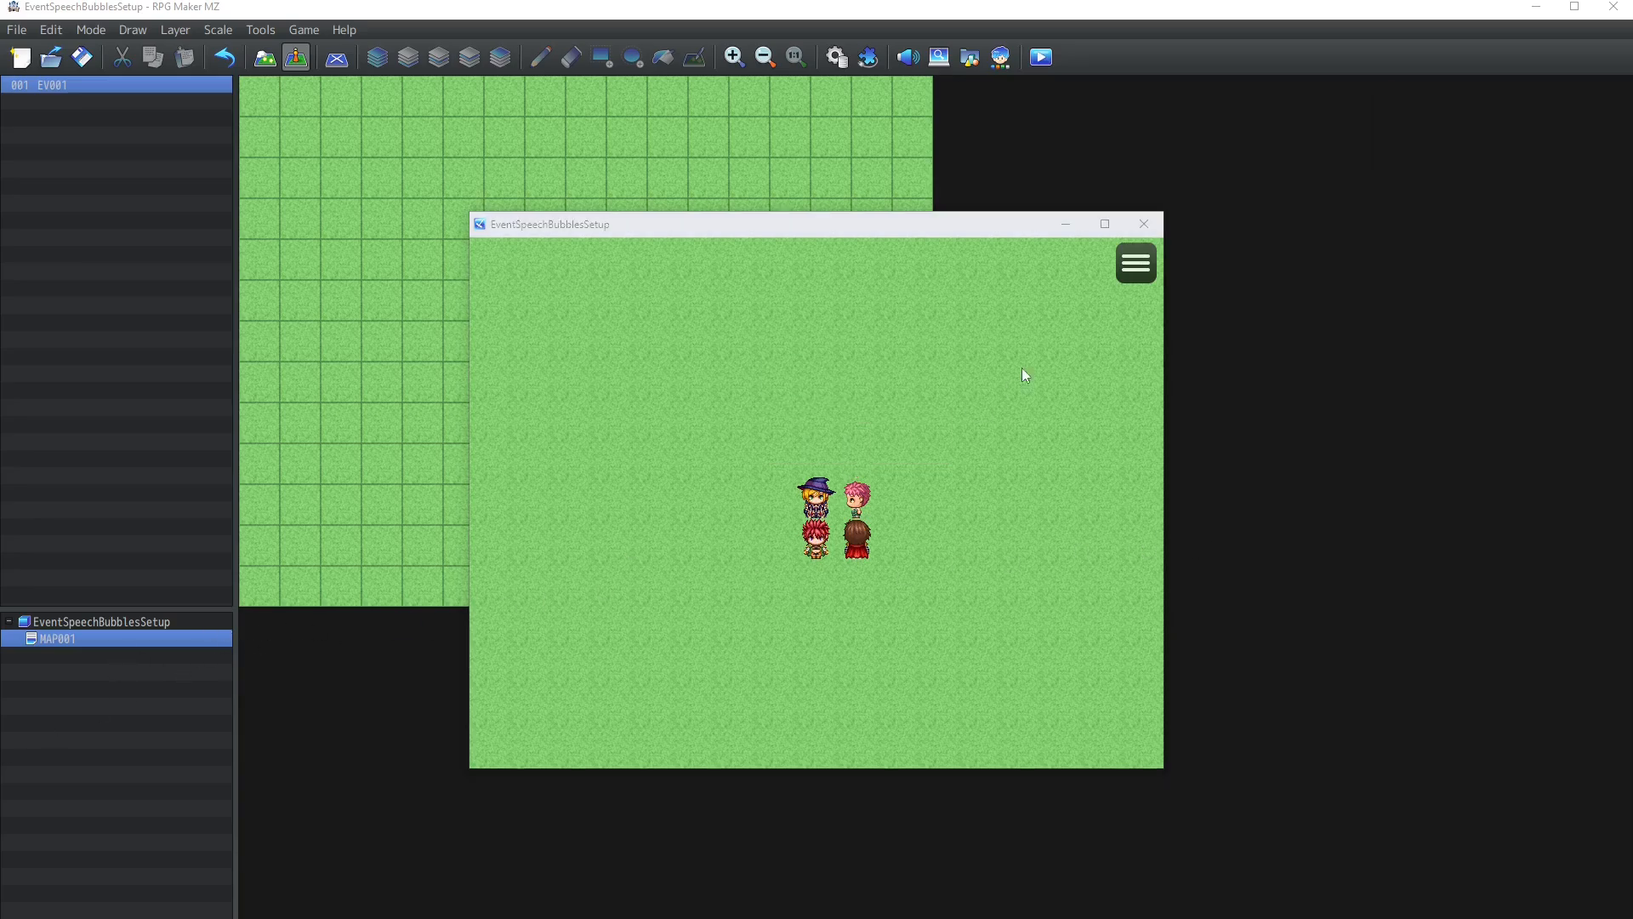
pyautogui.click(1144, 223)
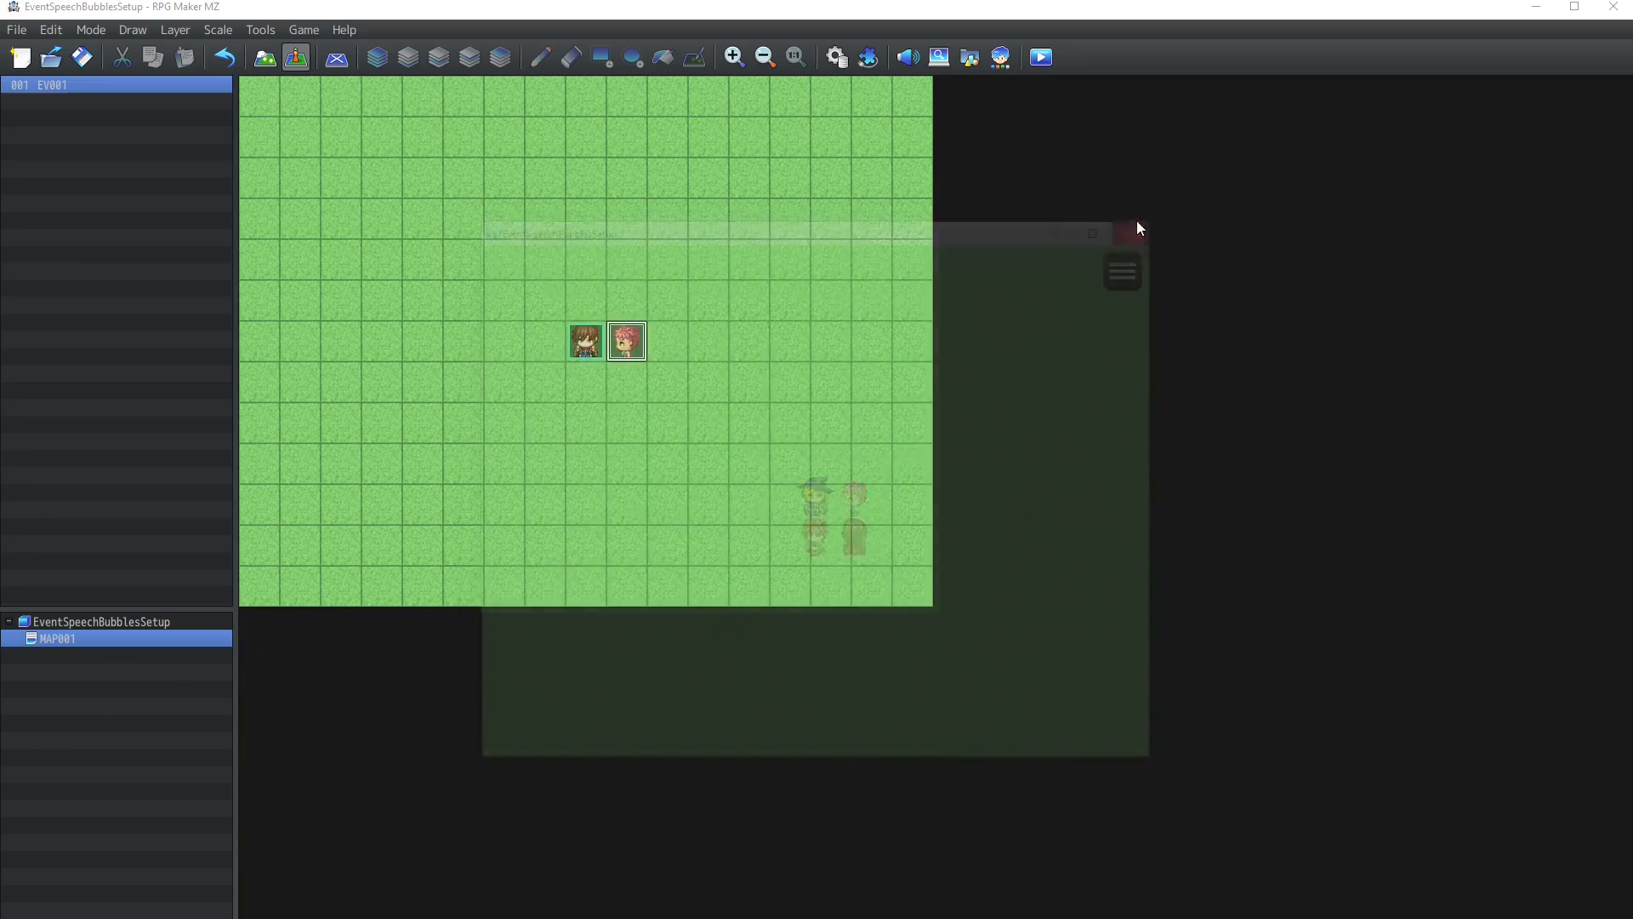
# Open the kid's event on the map and review the arguments of its Show Speech Bubble command.
pyautogui.doubleClick(627, 341)
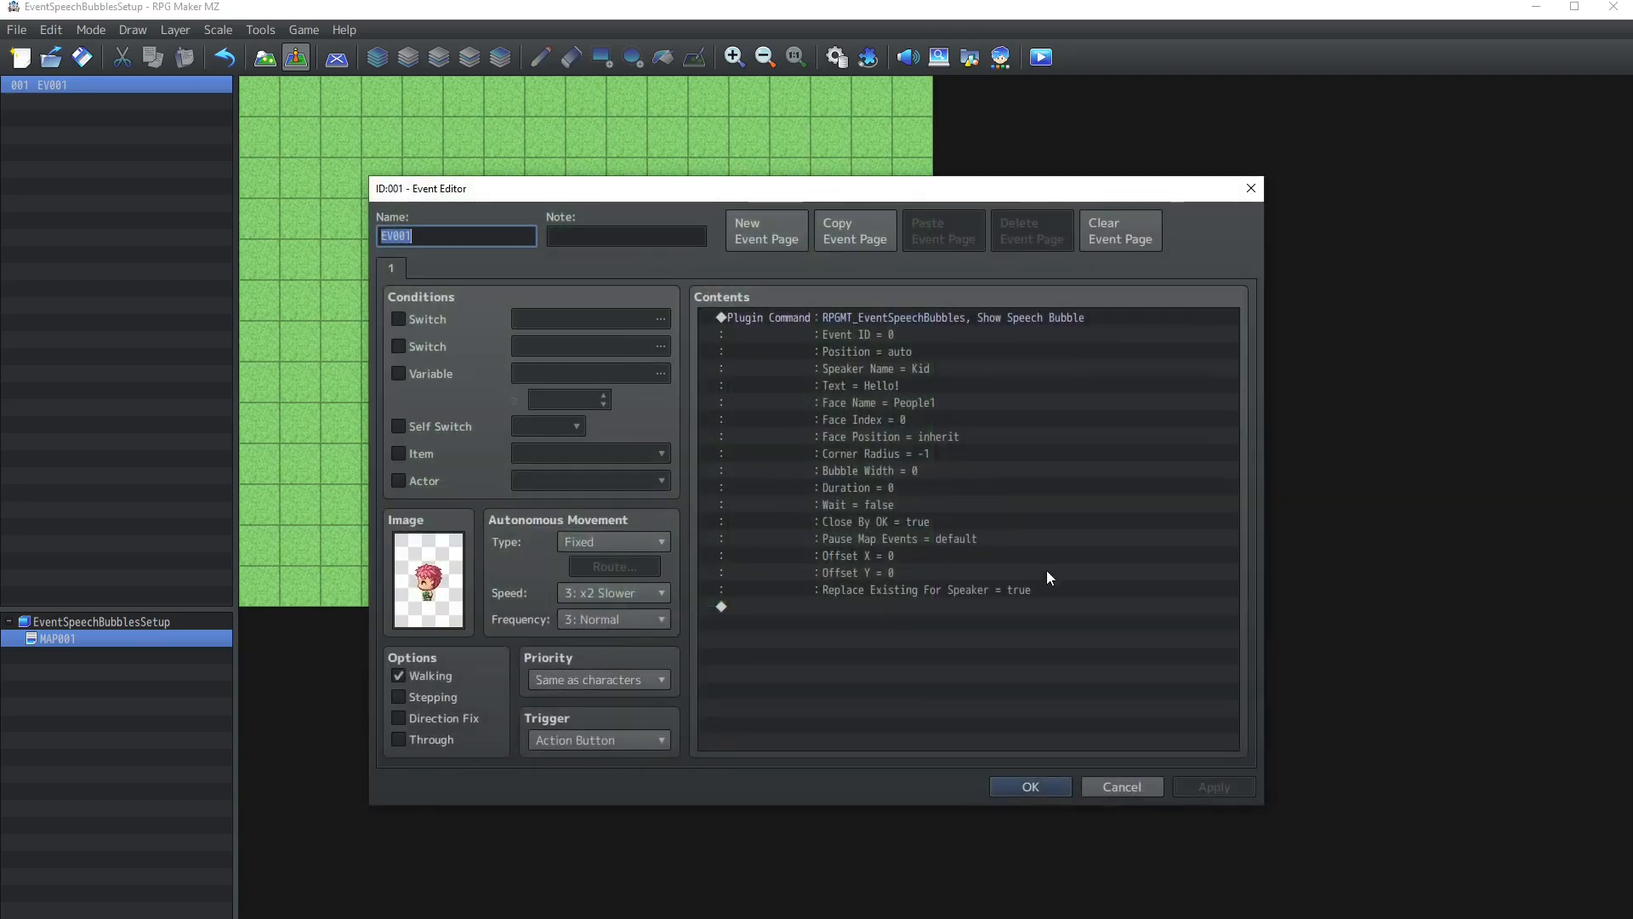
pyautogui.click(942, 315)
pyautogui.rightClick(942, 313)
pyautogui.click(1004, 345)
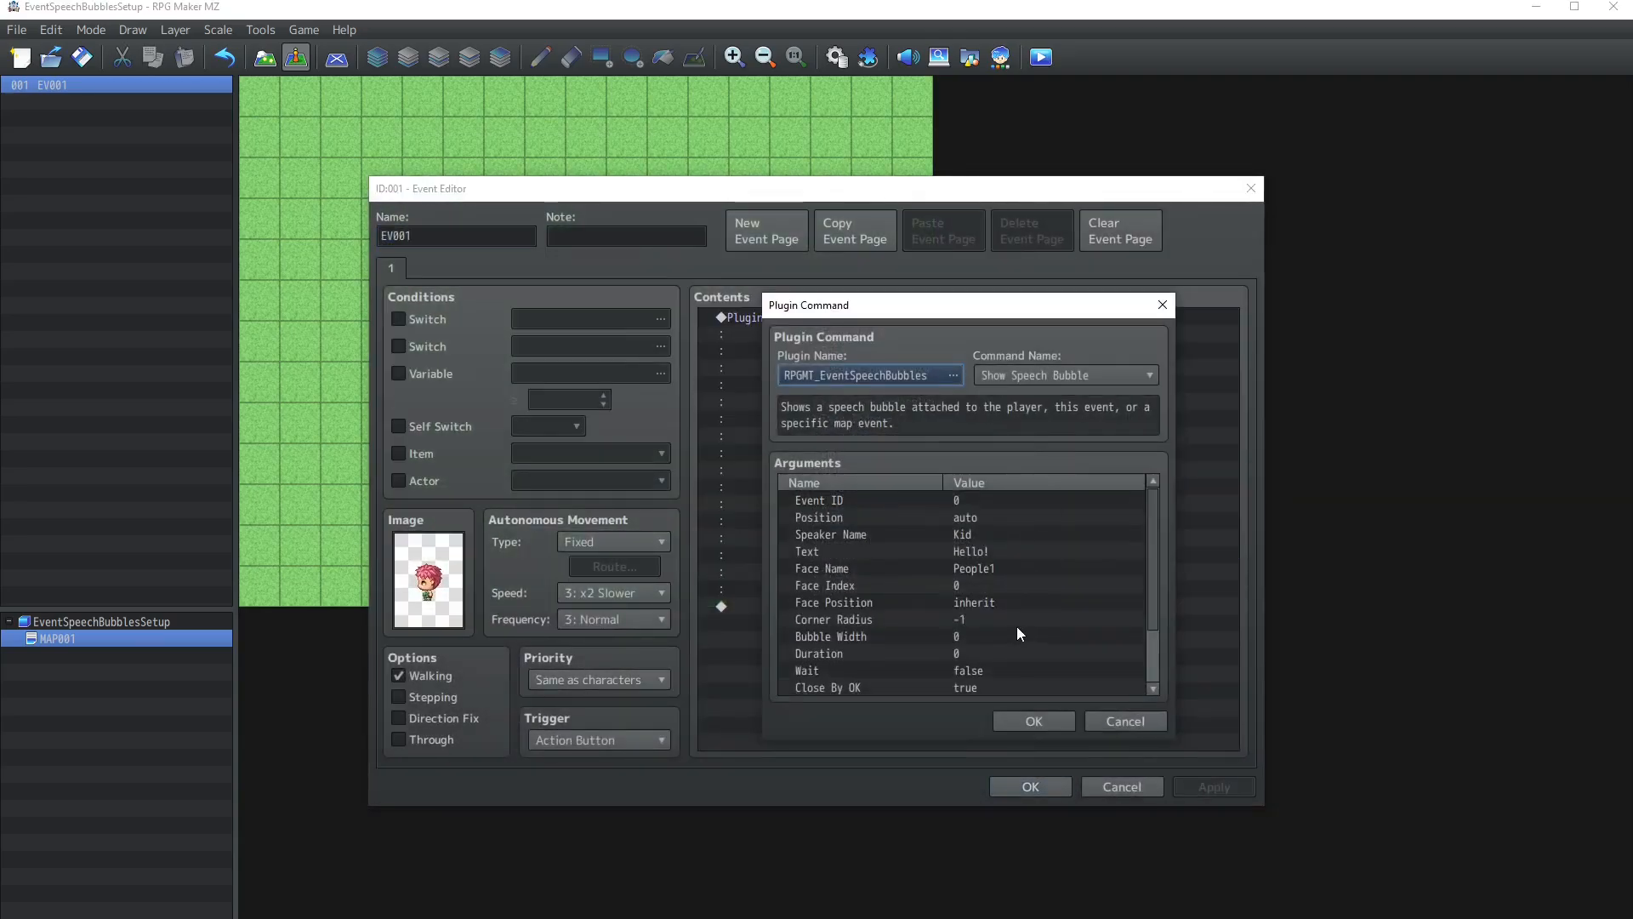
pyautogui.scroll(-3, 1017, 626)
pyautogui.click(1123, 722)
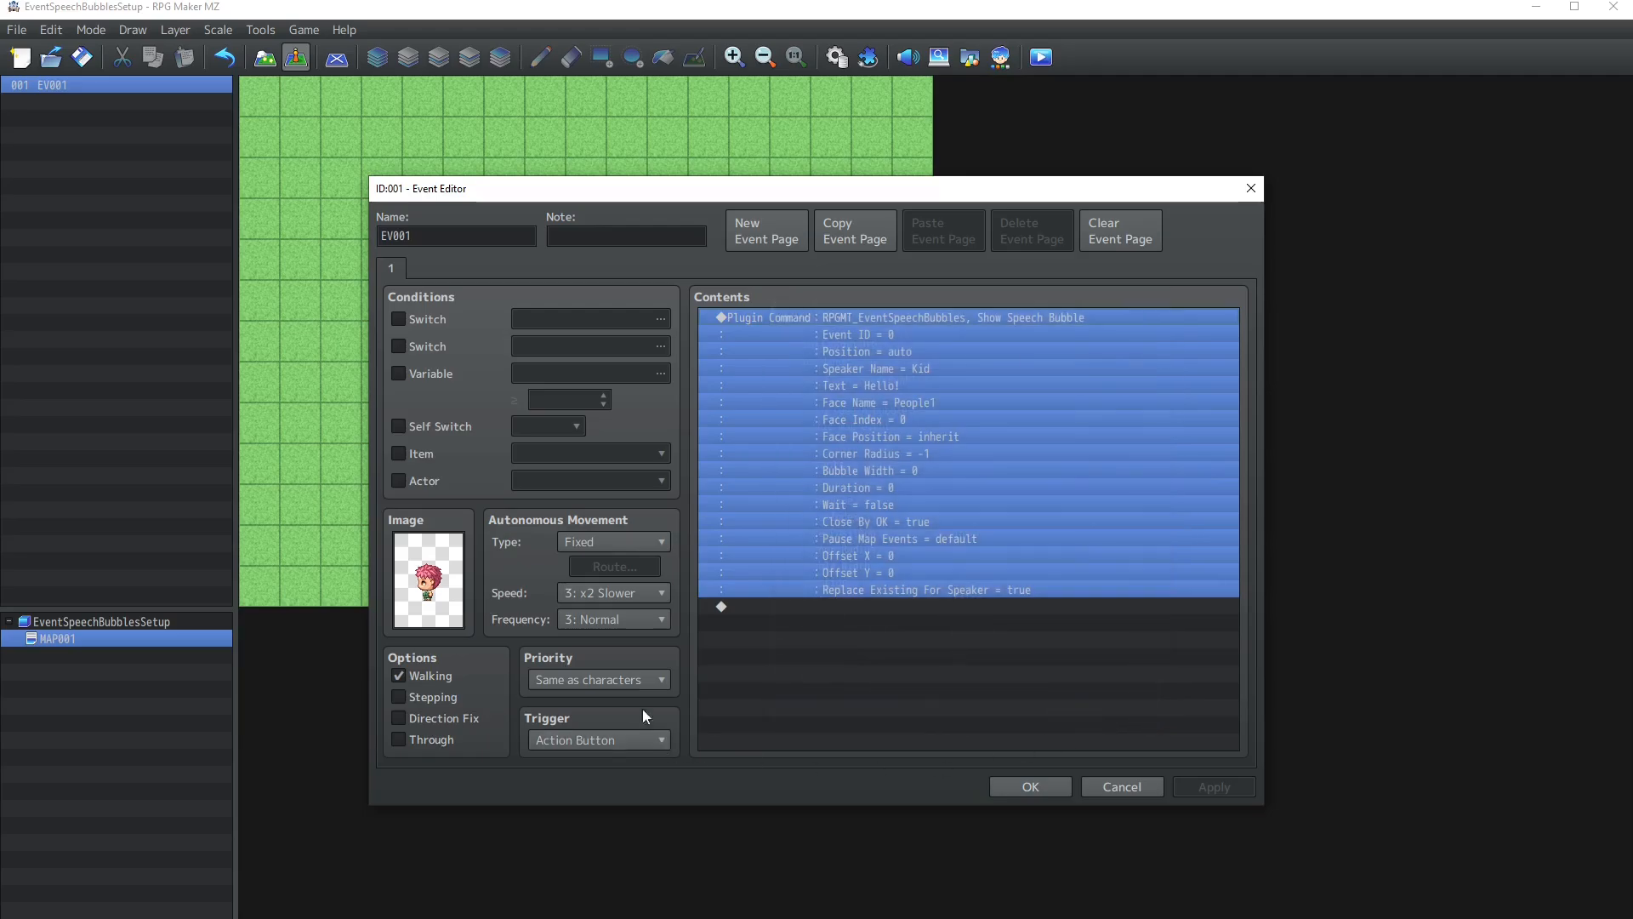
# Set the event's trigger to Parallel.
pyautogui.click(555, 740)
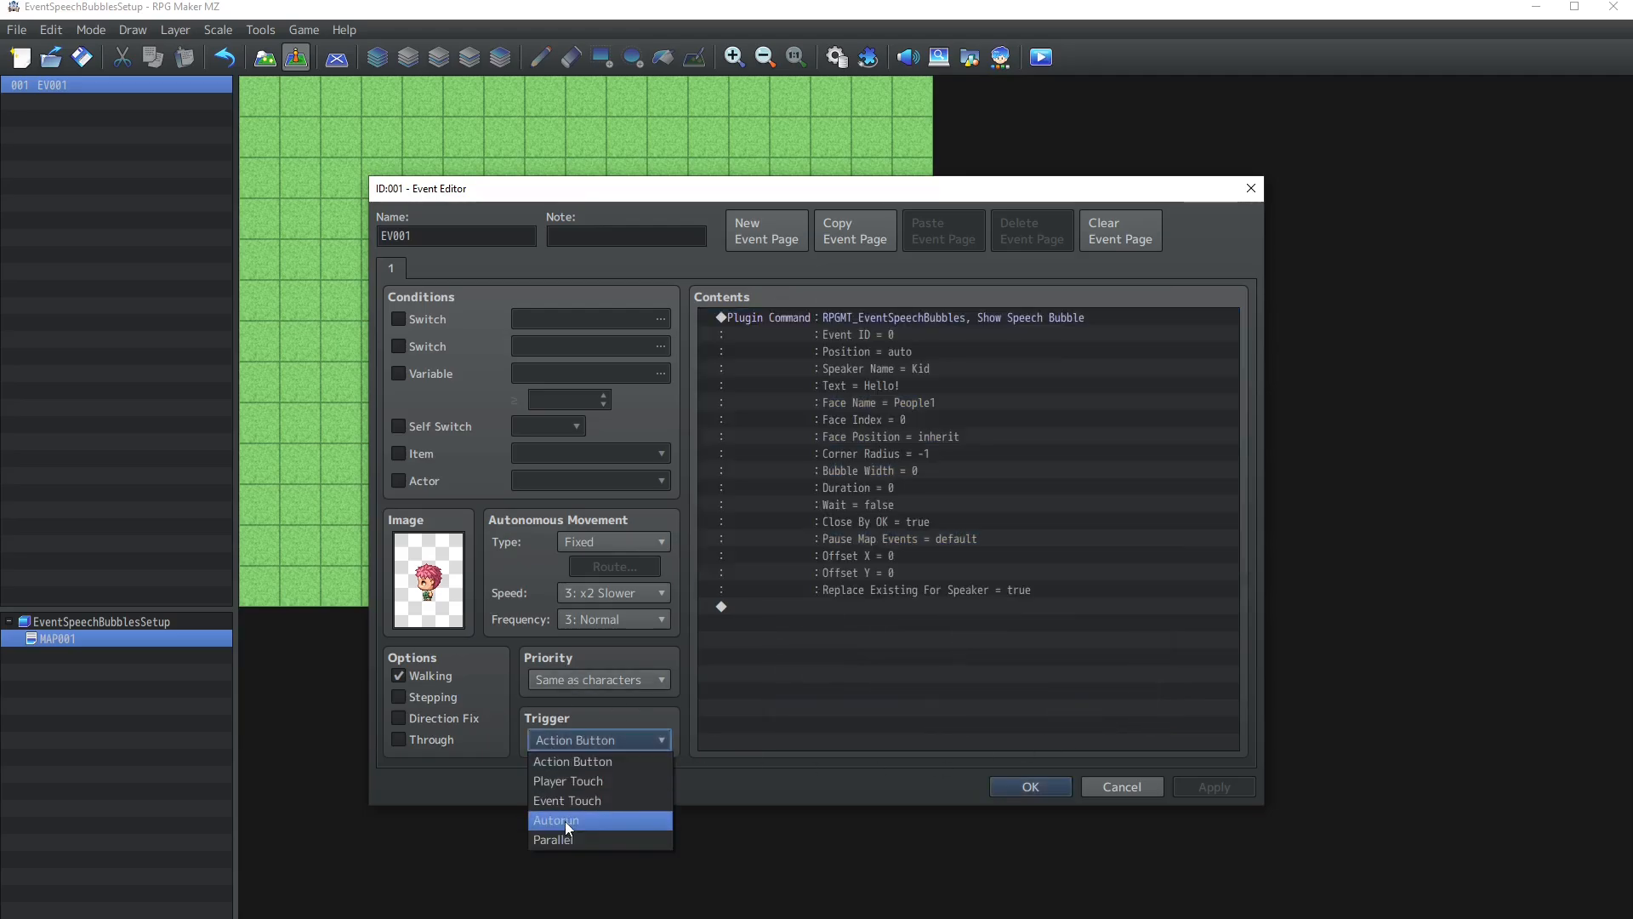
pyautogui.click(565, 838)
# Edit the event's Show Speech Bubble command and turn its Close By OK argument OFF.
pyautogui.rightClick(934, 321)
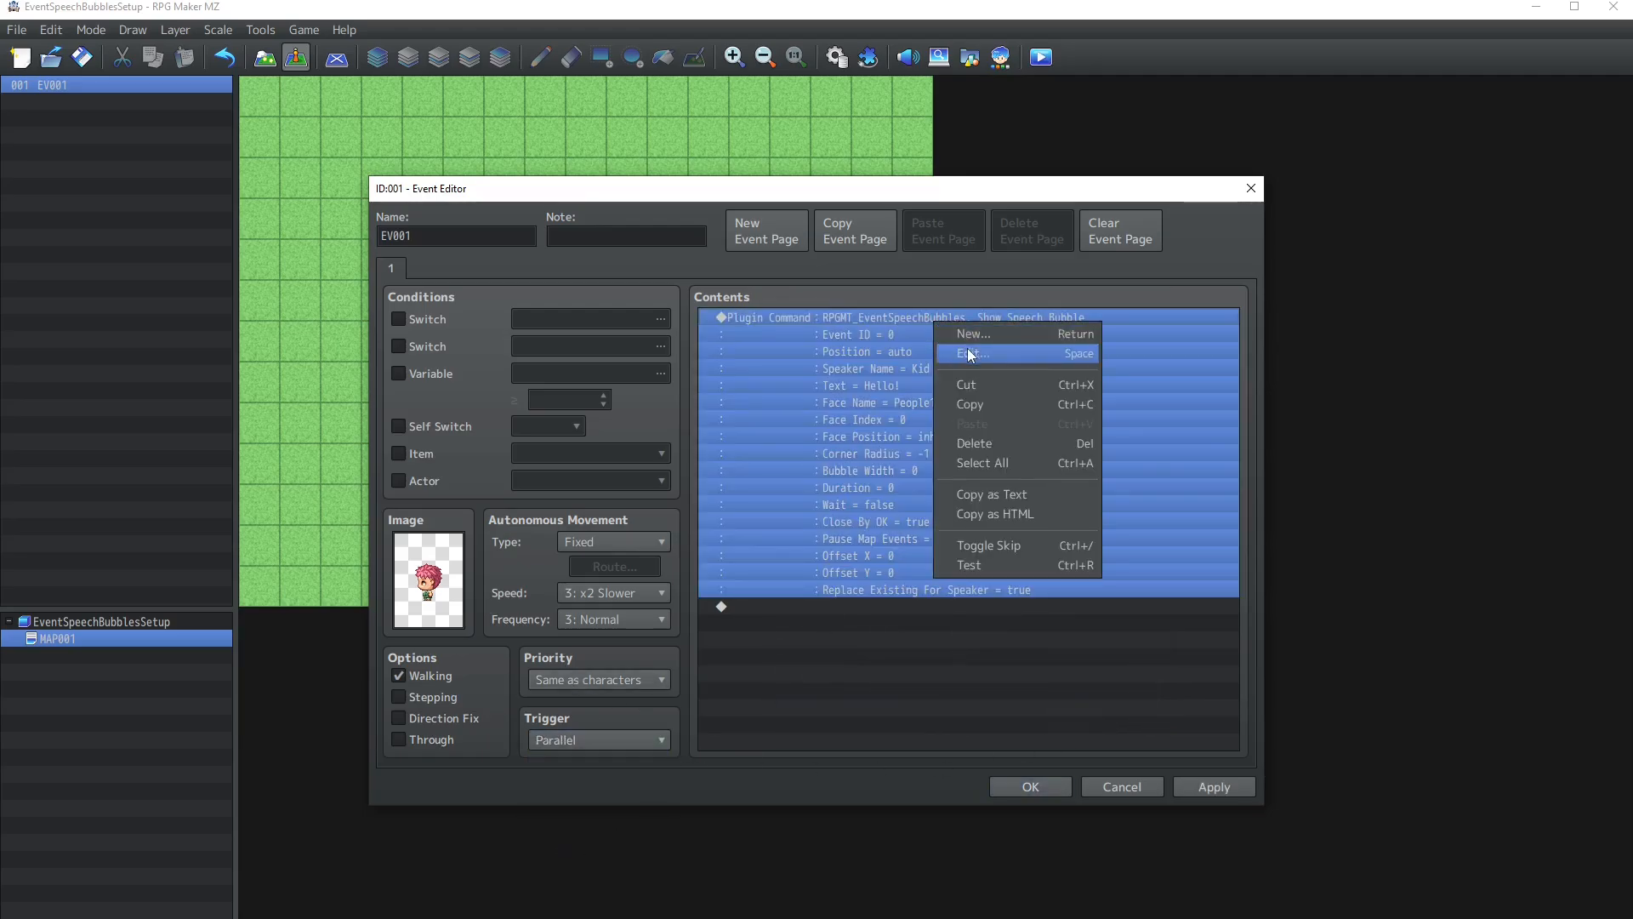
pyautogui.click(967, 353)
pyautogui.scroll(-2, 1095, 587)
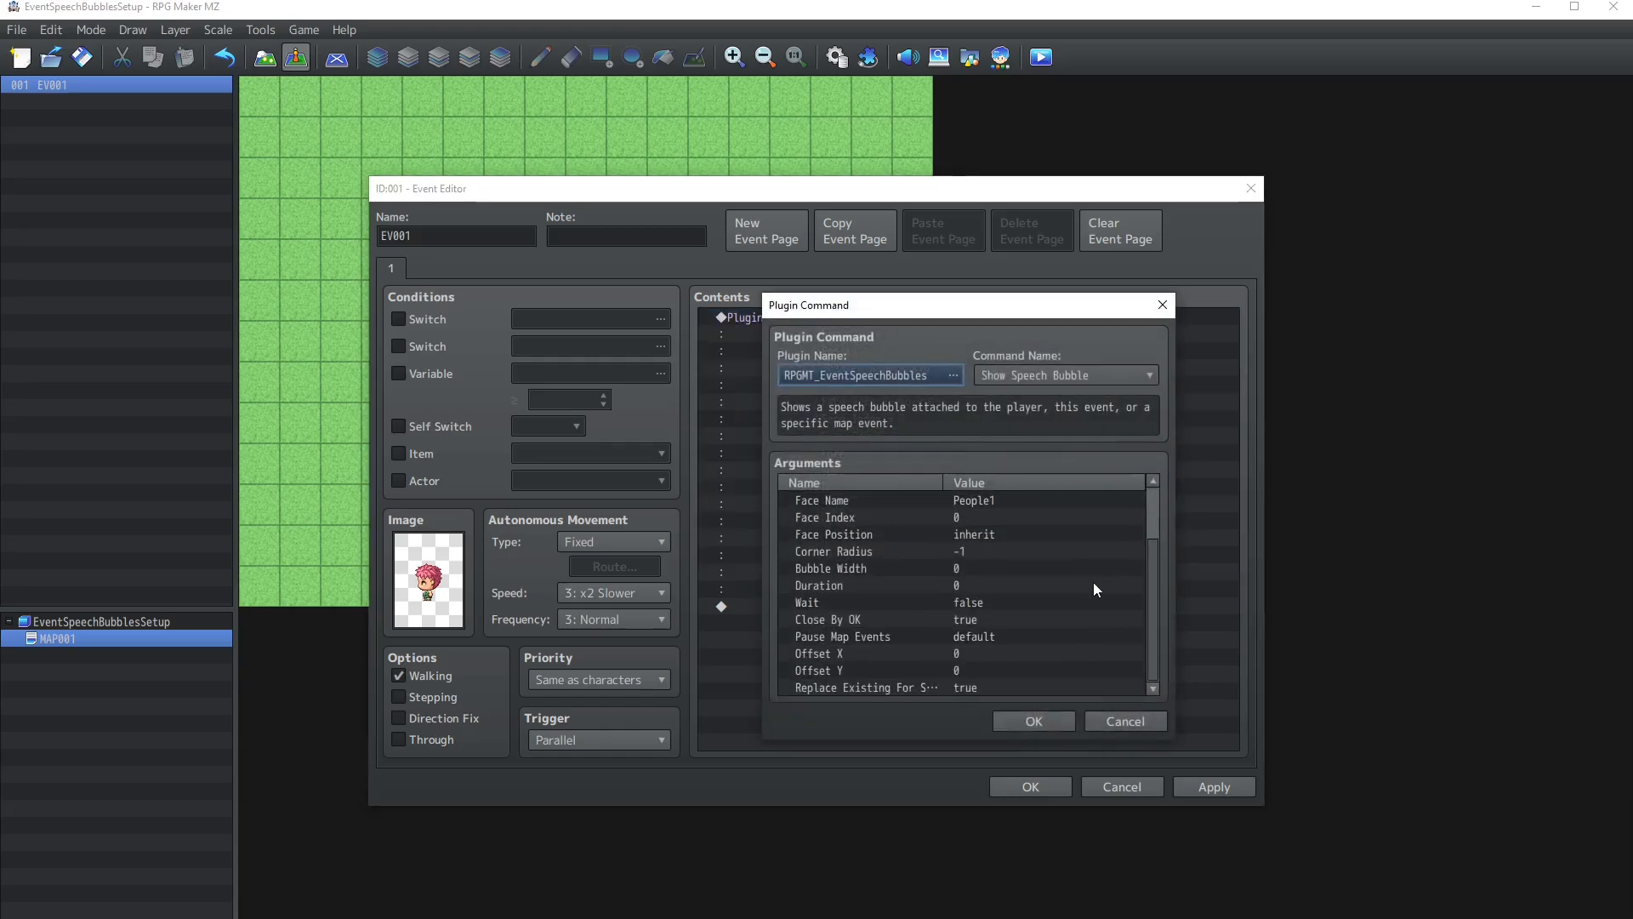
pyautogui.scroll(2, 1094, 582)
pyautogui.scroll(-2, 1060, 571)
pyautogui.scroll(3, 1048, 570)
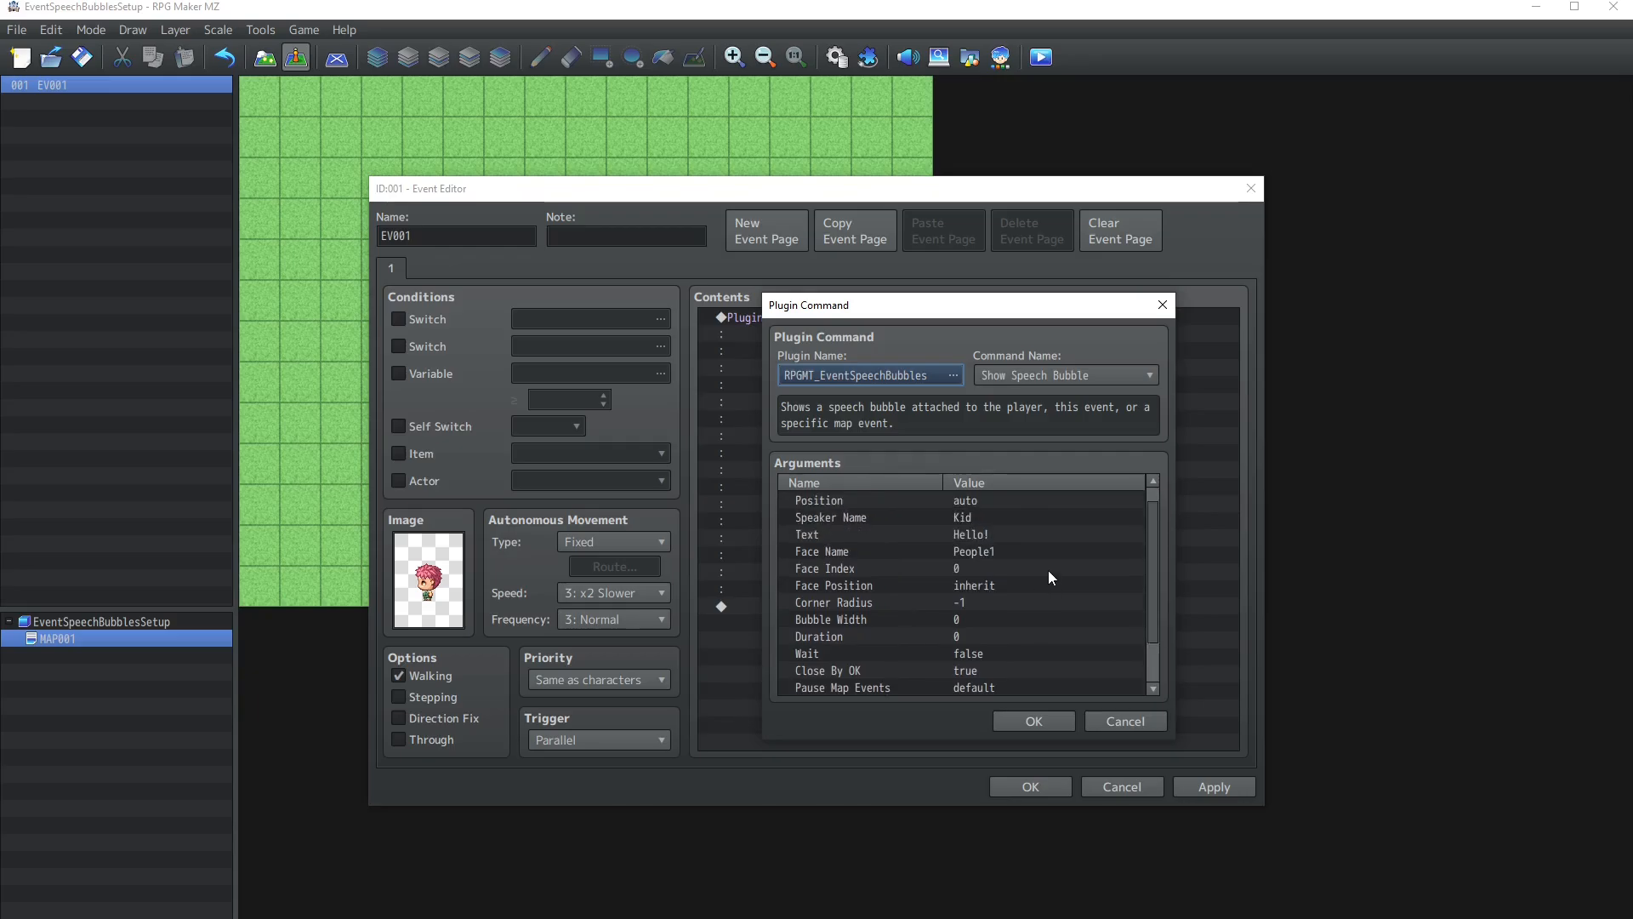
pyautogui.scroll(-3, 1042, 565)
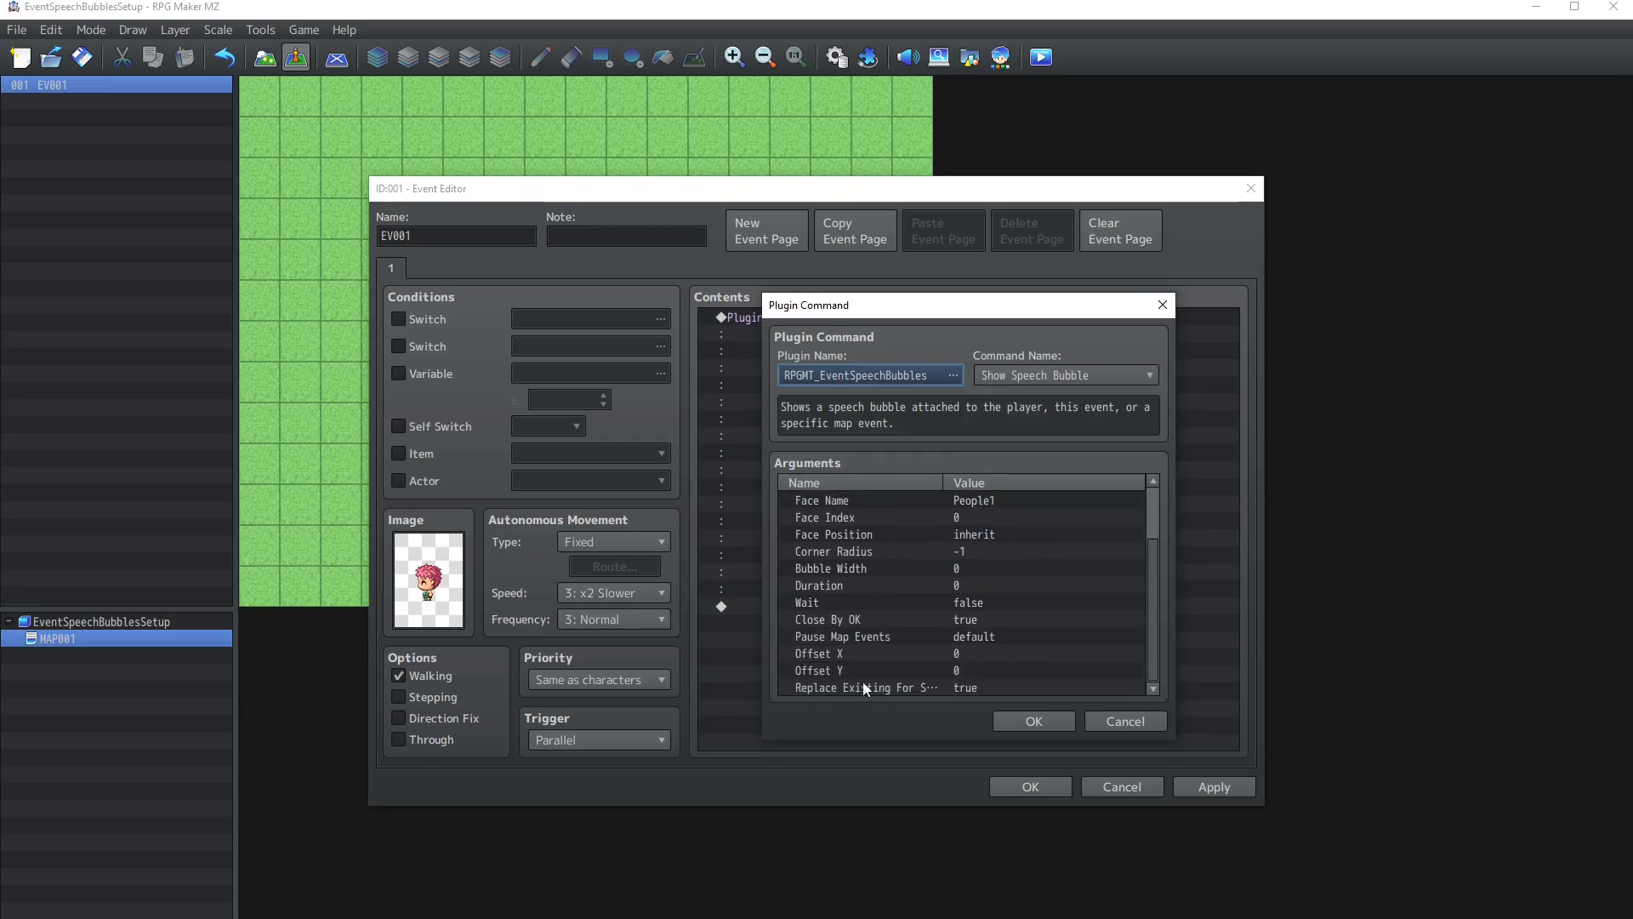
pyautogui.click(887, 620)
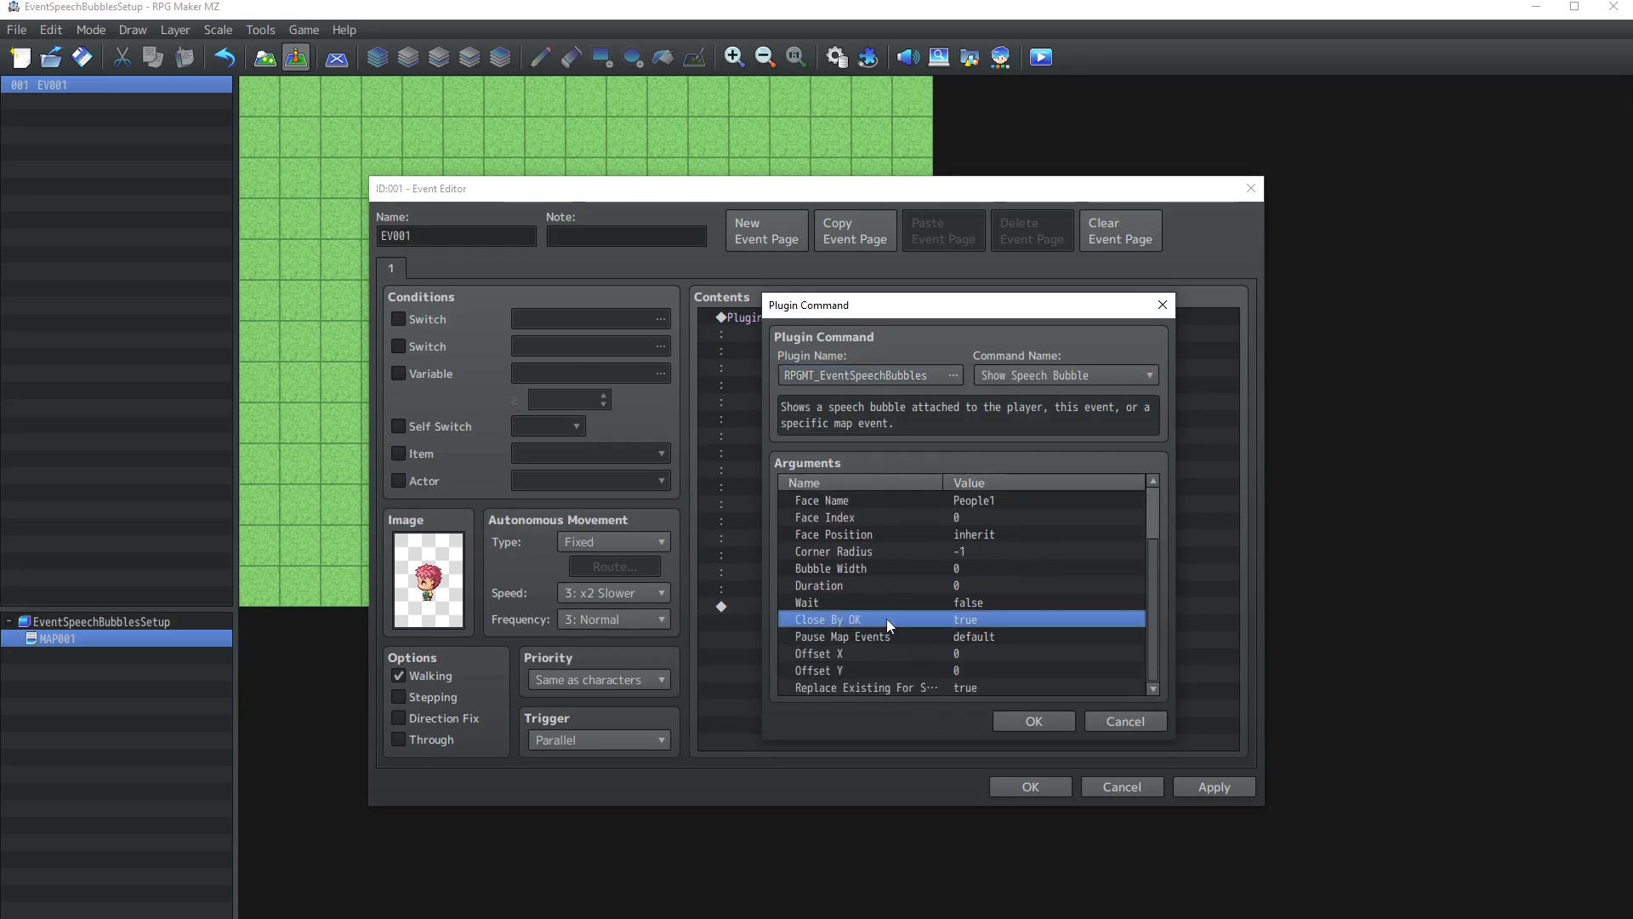
pyautogui.doubleClick(965, 620)
pyautogui.click(987, 509)
pyautogui.click(1021, 593)
# Turn the Wait argument of the speech bubble ON.
pyautogui.click(1018, 601)
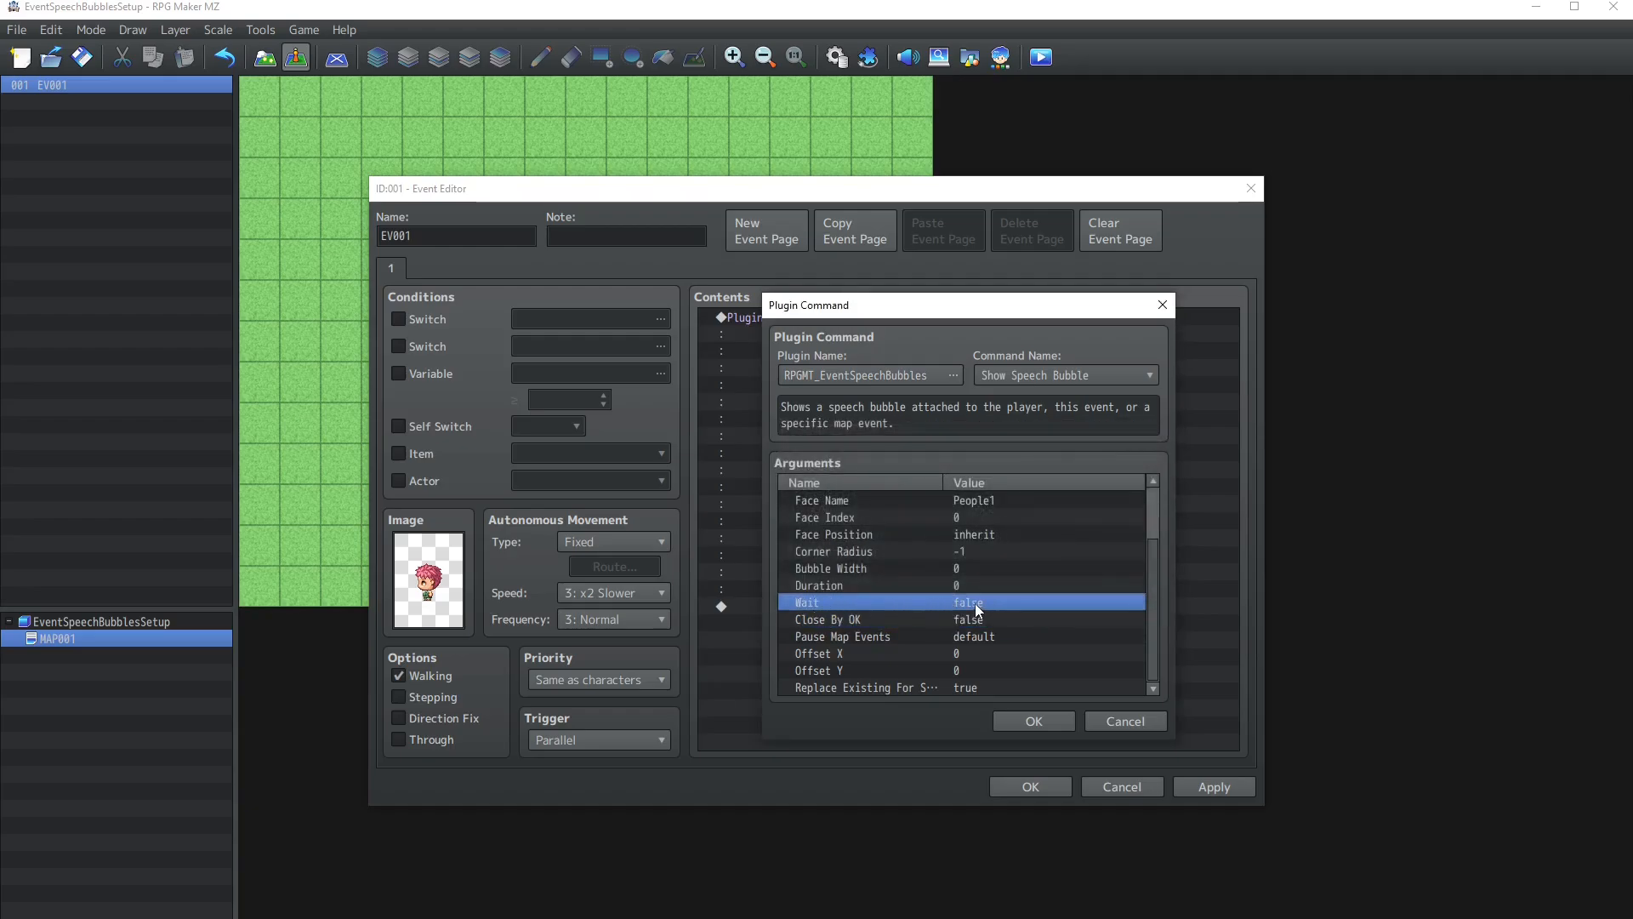
pyautogui.doubleClick(978, 605)
pyautogui.click(819, 512)
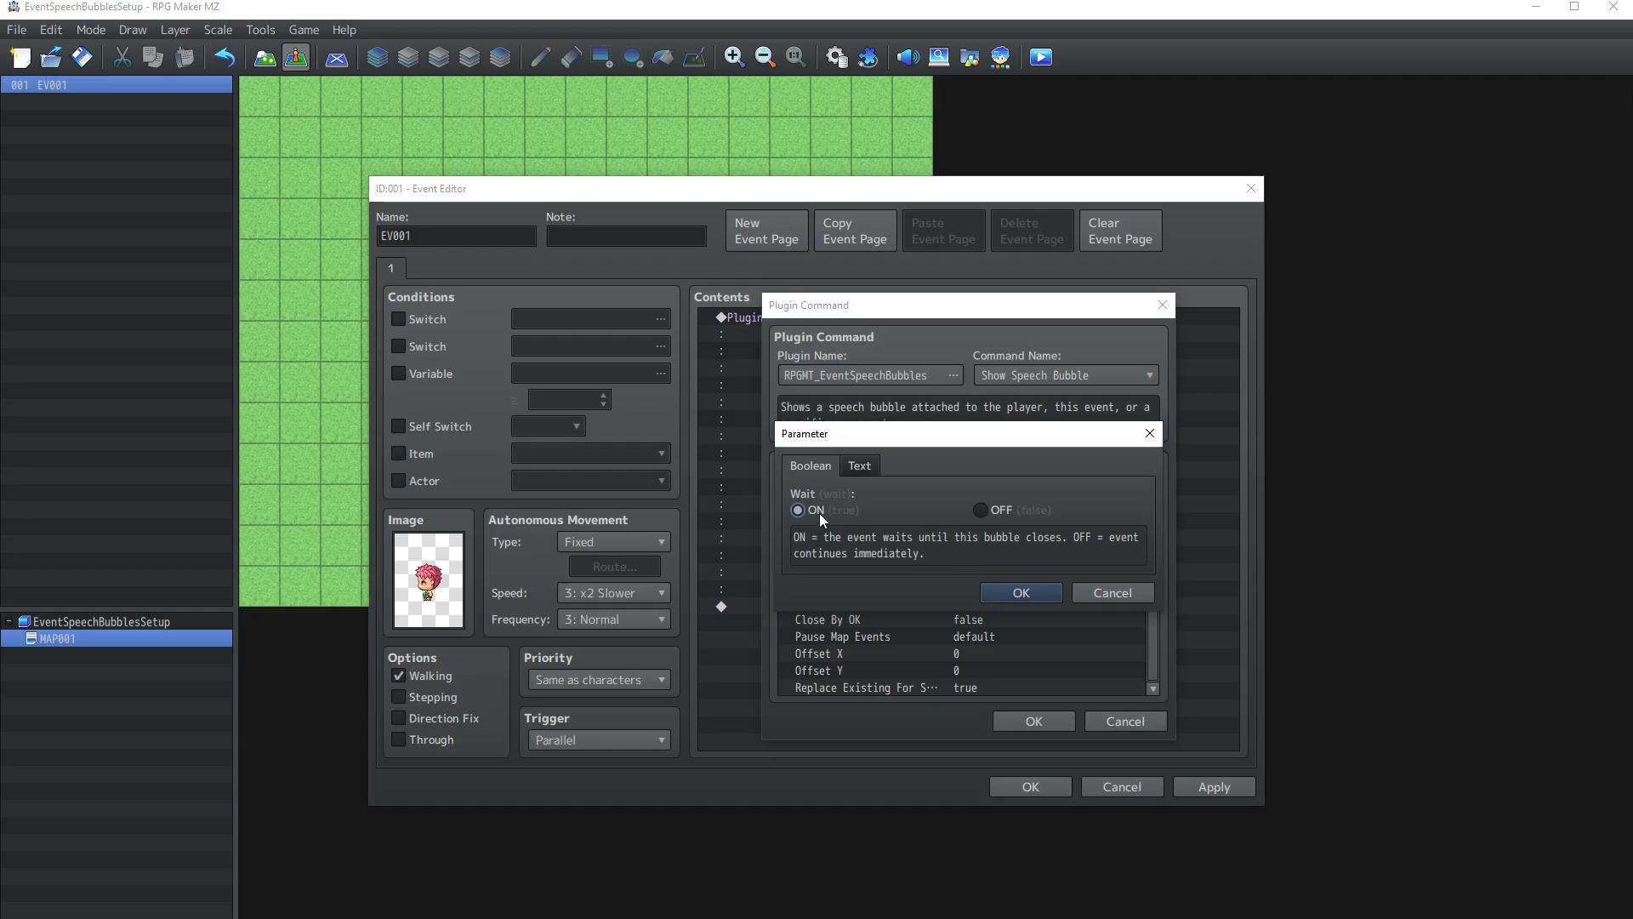
pyautogui.click(1021, 593)
# Set the speech bubble's Duration to 180 frames.
pyautogui.click(940, 582)
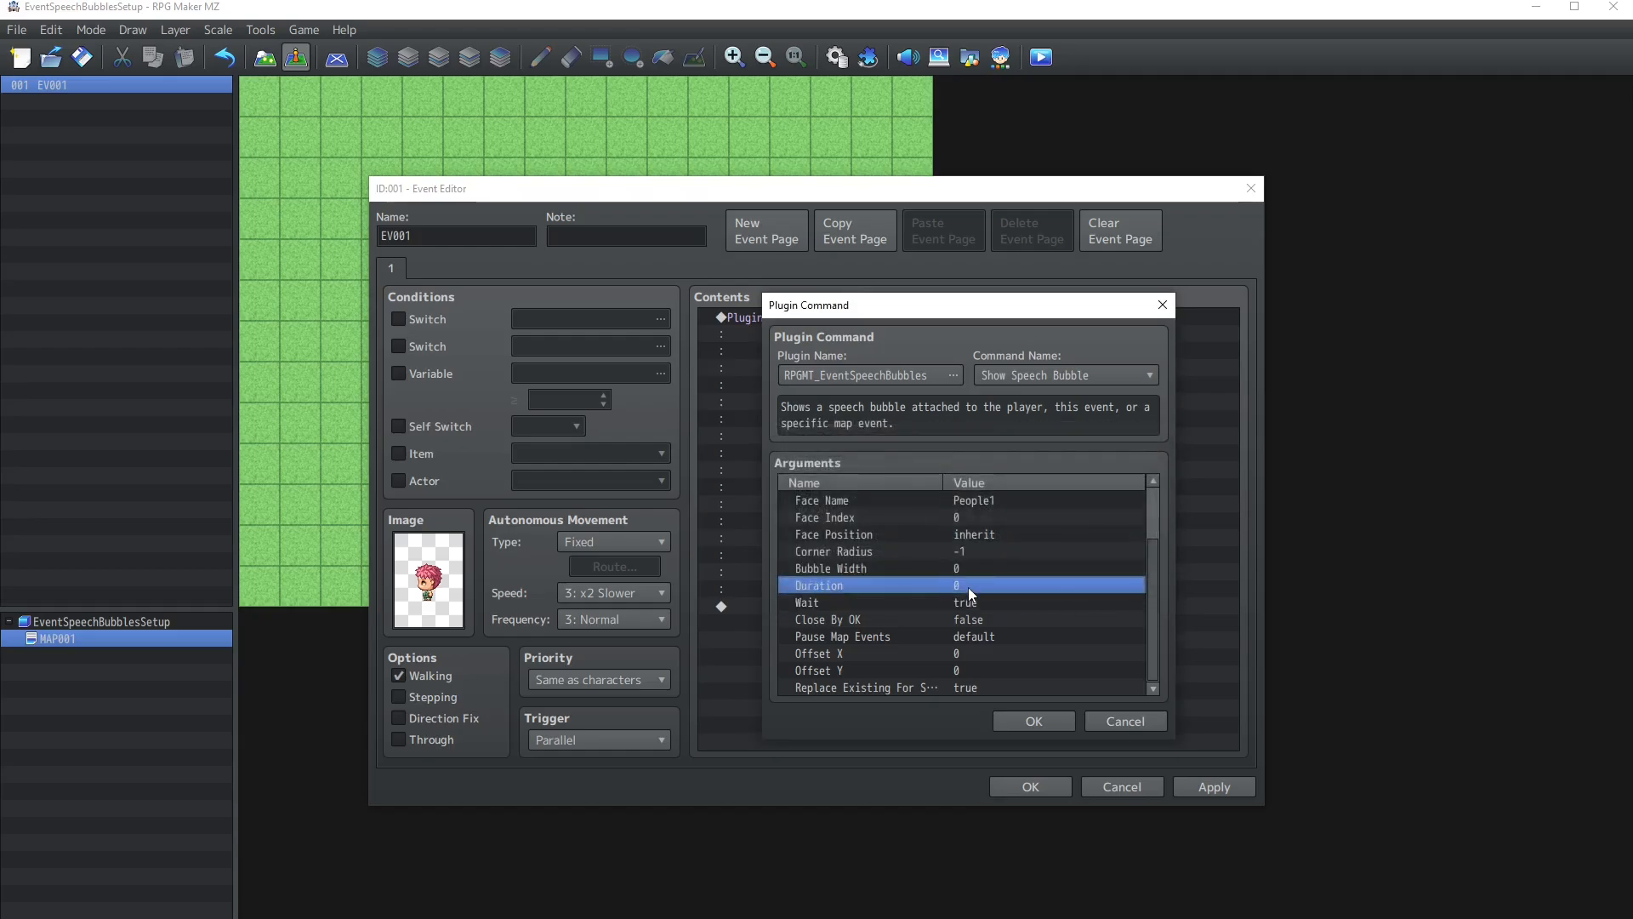
pyautogui.doubleClick(968, 584)
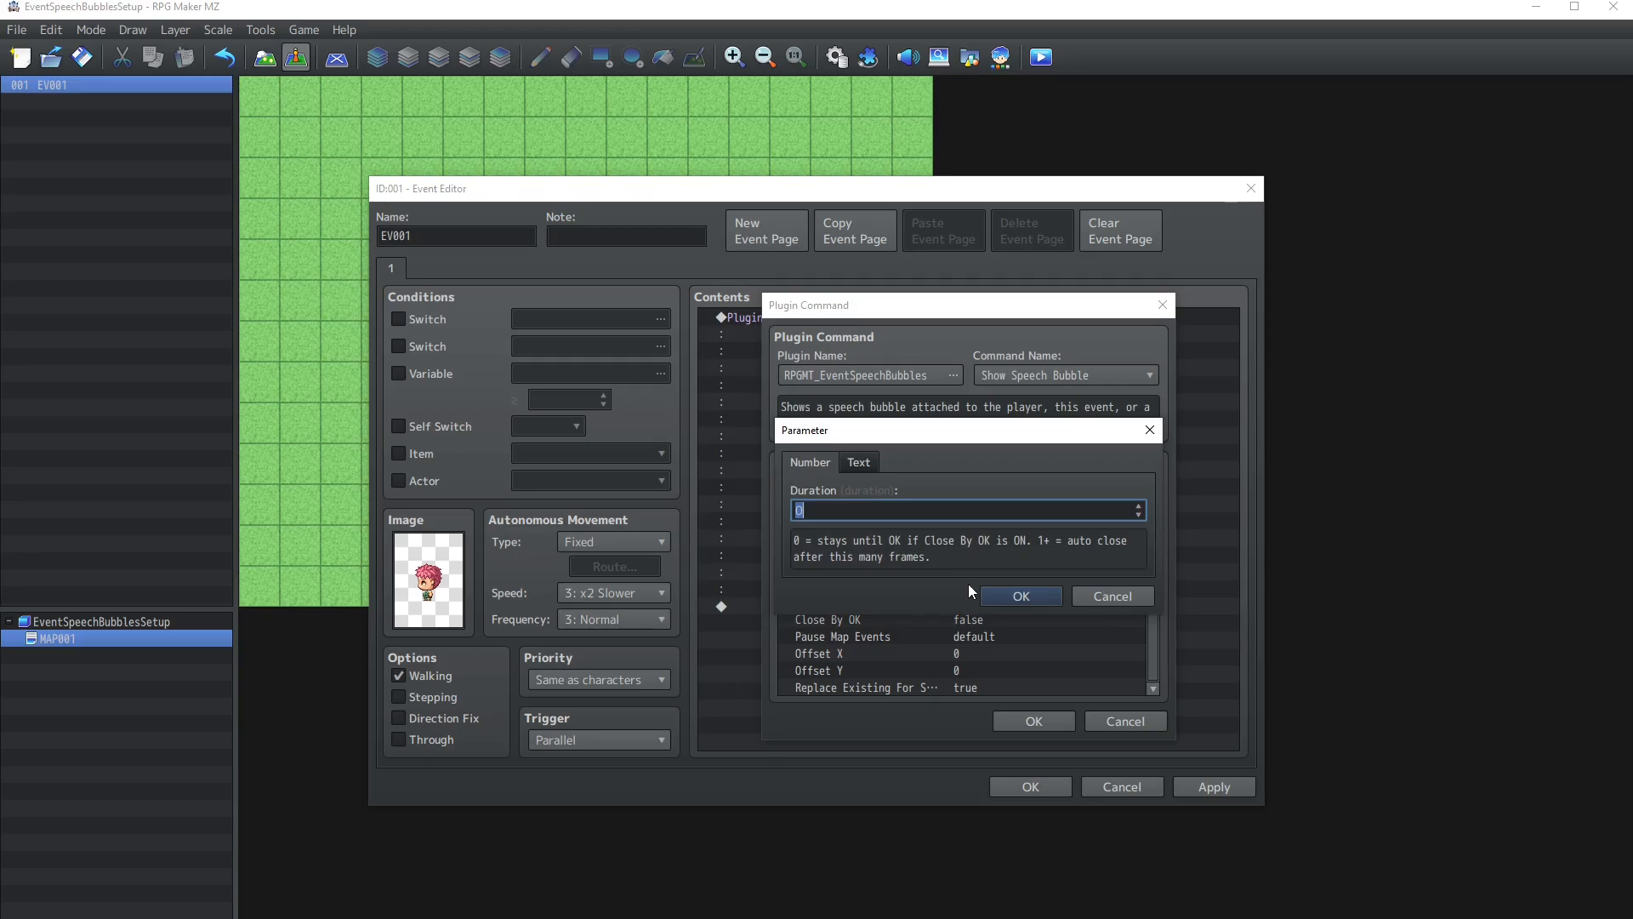
pyautogui.write('180')
pyautogui.click(985, 590)
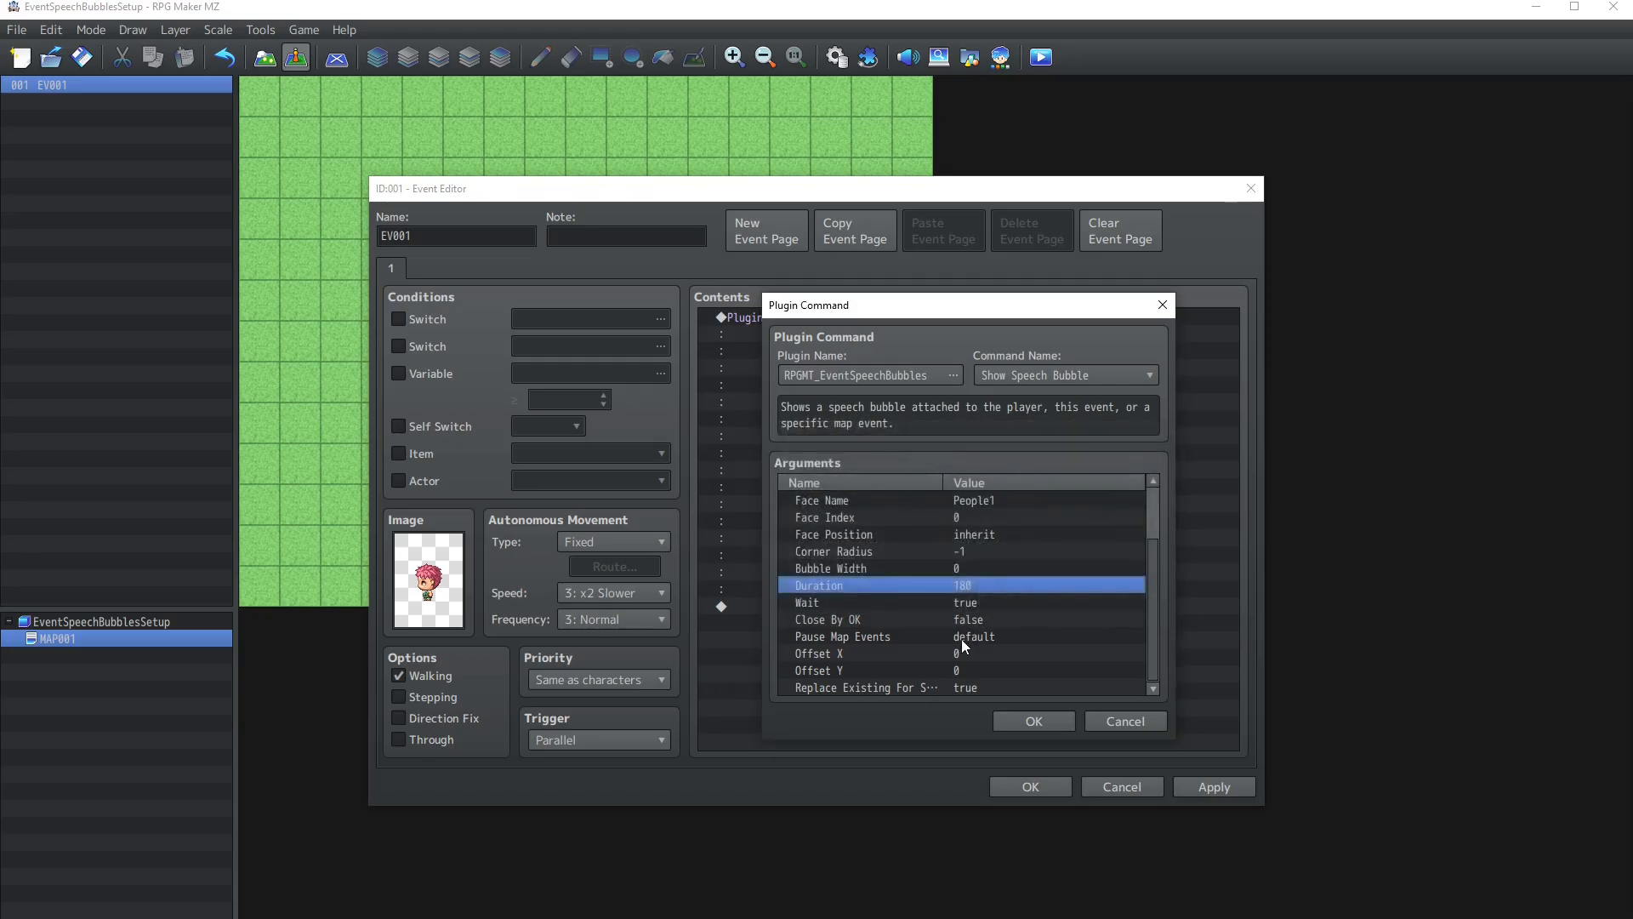
# Set the speech bubble's Pause Map Events argument to No and confirm the edited plugin command.
pyautogui.click(927, 640)
pyautogui.doubleClick(910, 637)
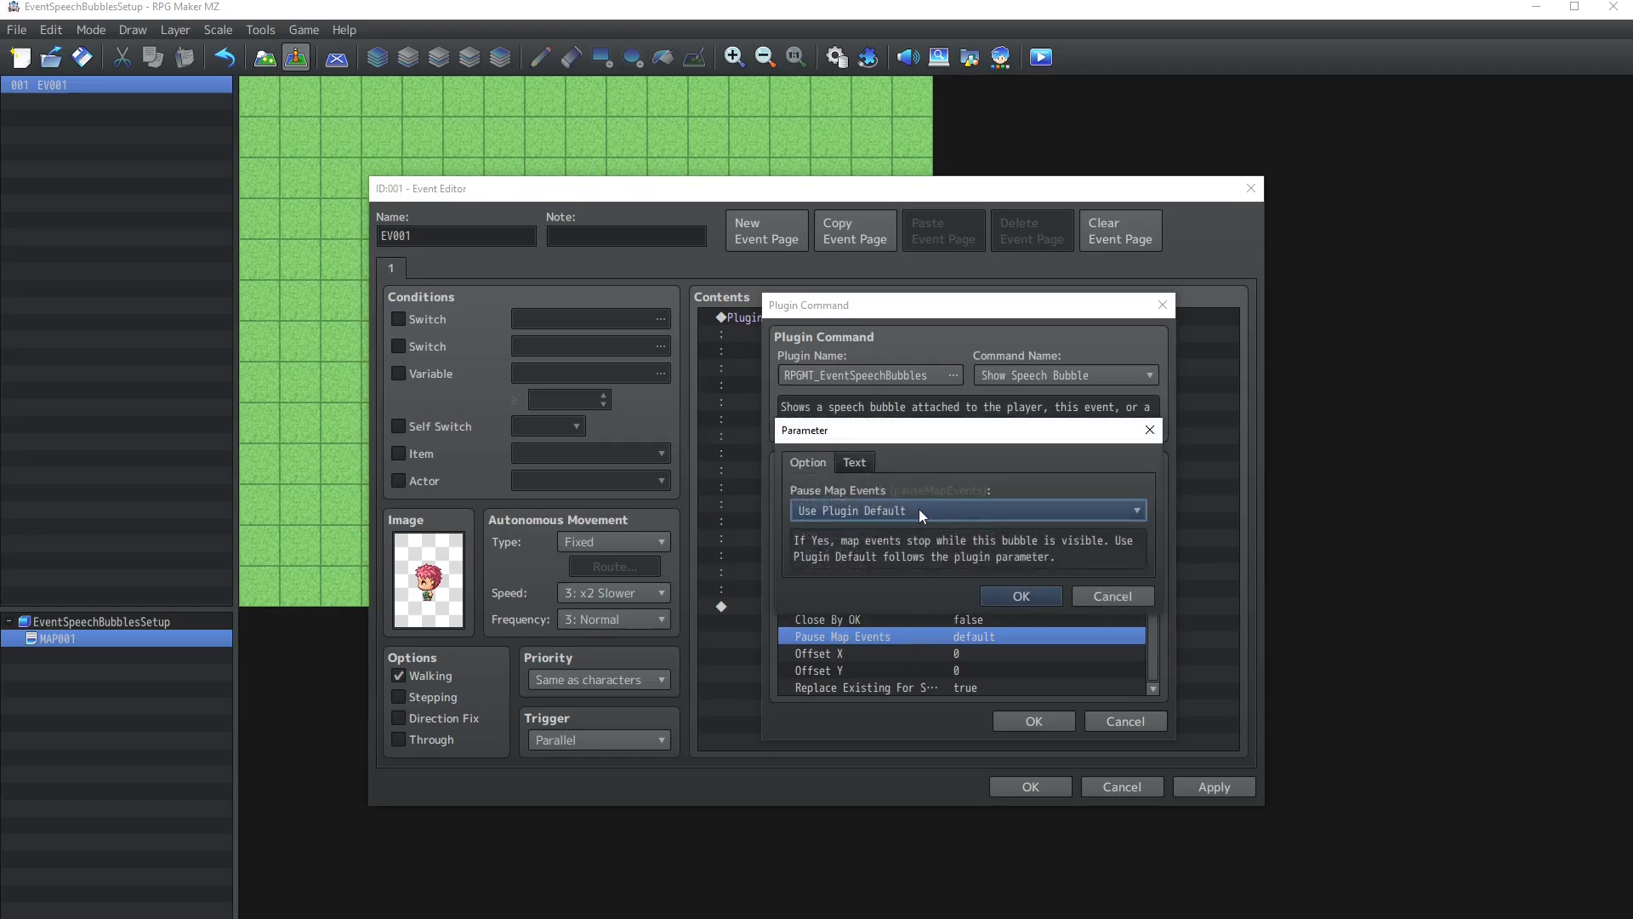
pyautogui.click(918, 509)
pyautogui.click(875, 569)
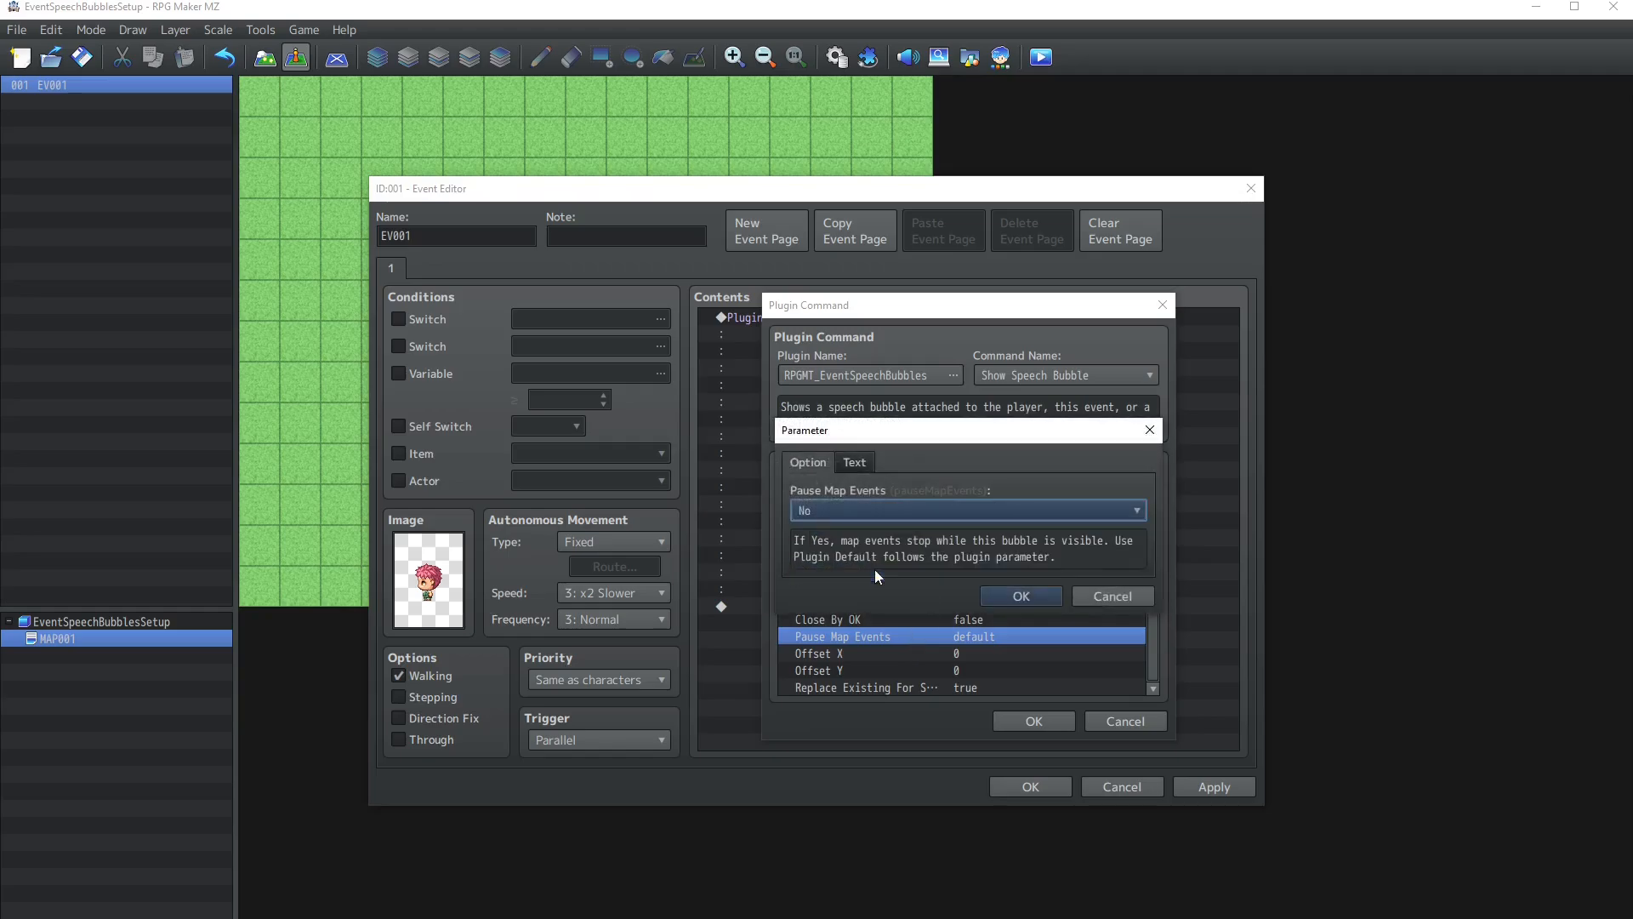
pyautogui.click(996, 595)
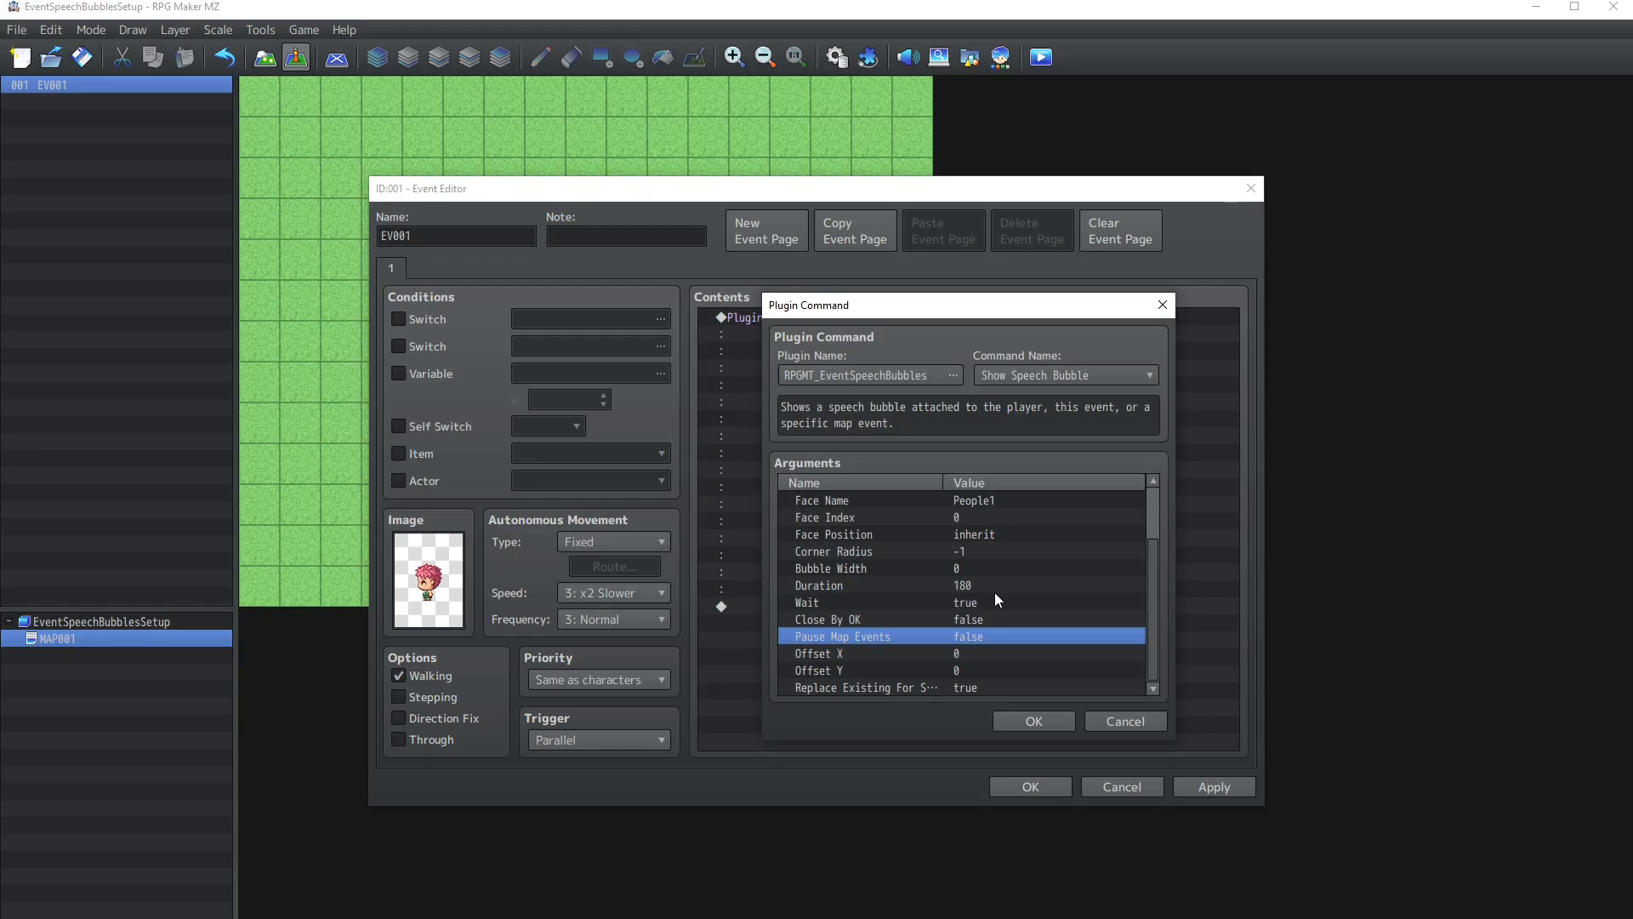
pyautogui.click(1028, 723)
pyautogui.click(1027, 723)
pyautogui.click(846, 606)
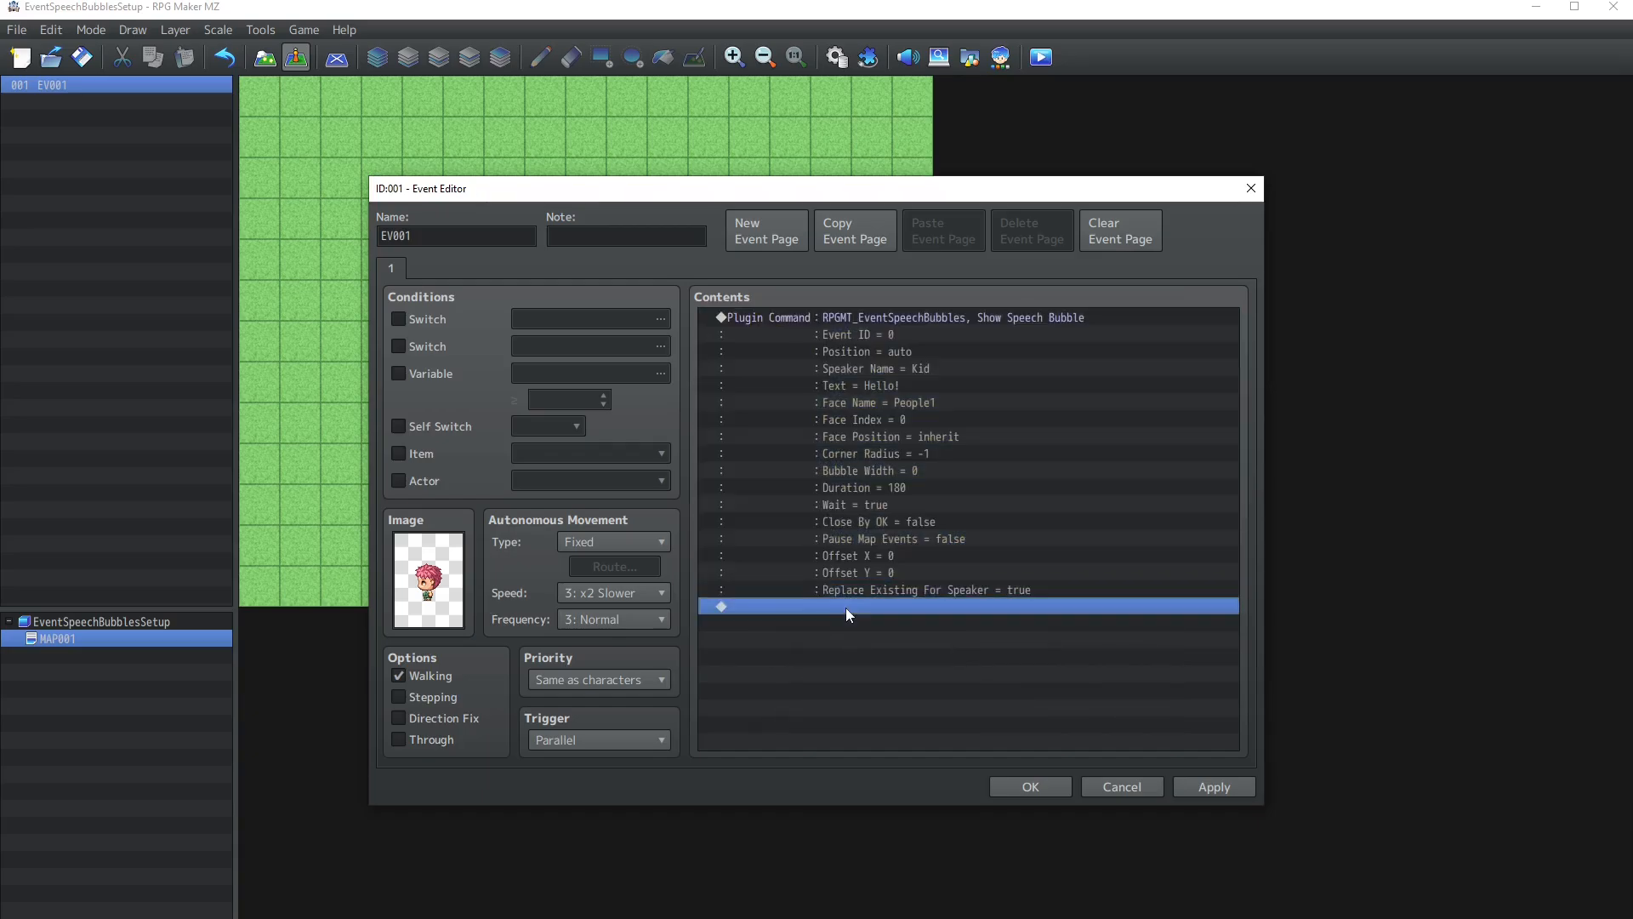
# Add a 60-frame Wait after the Show Speech Bubble command and confirm the event's changes.
pyautogui.doubleClick(846, 607)
pyautogui.click(751, 273)
pyautogui.click(783, 273)
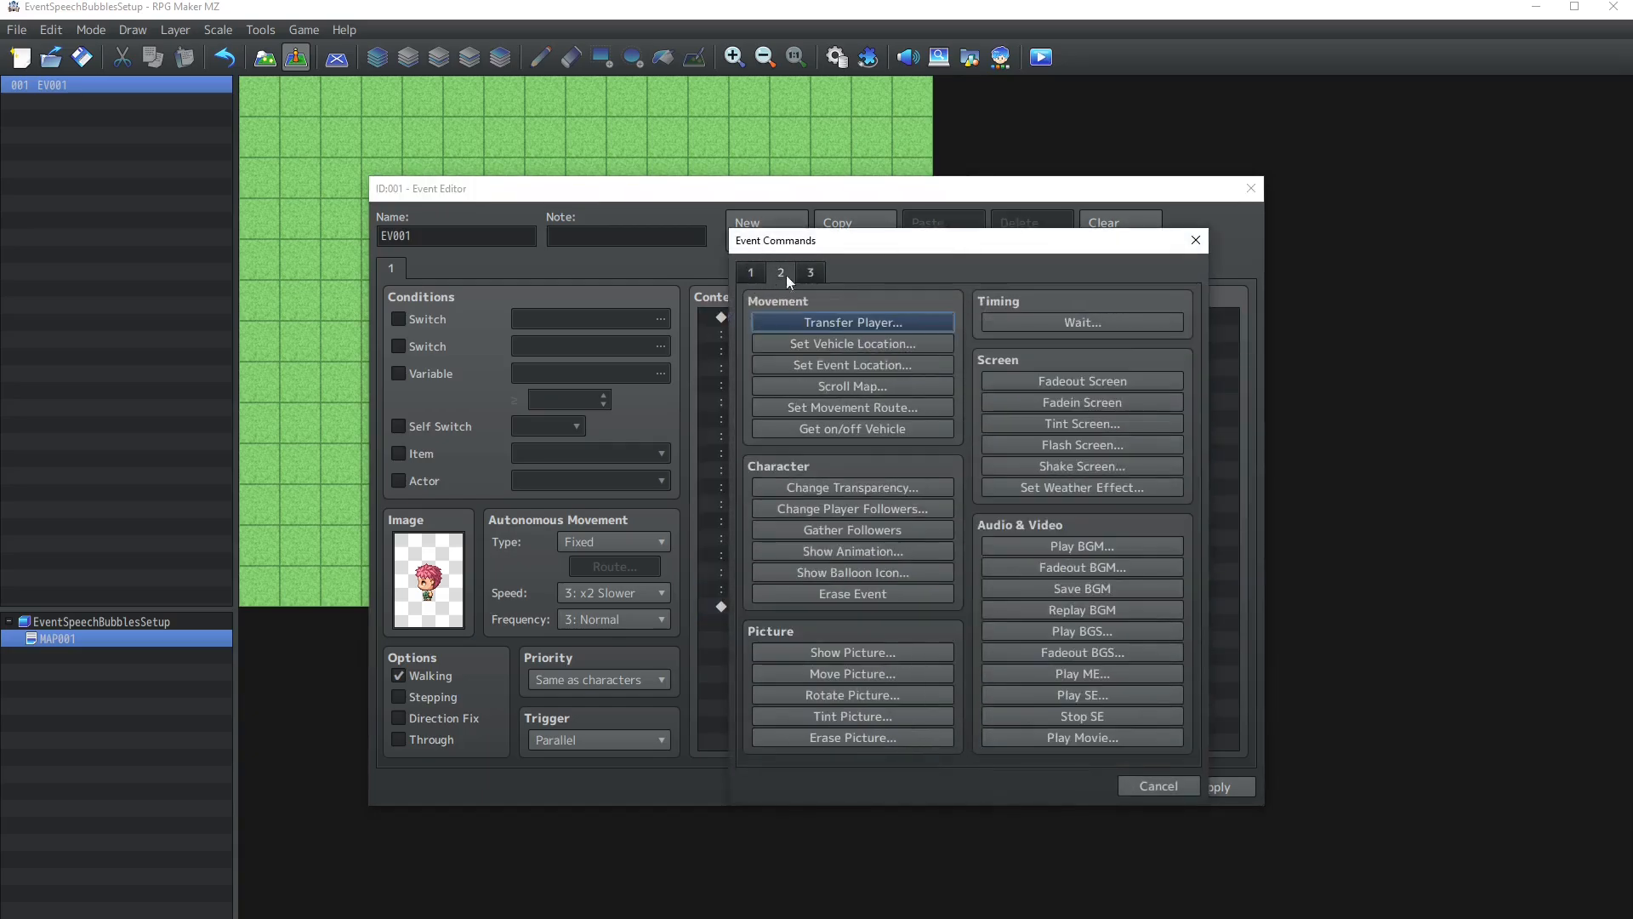
pyautogui.click(1095, 322)
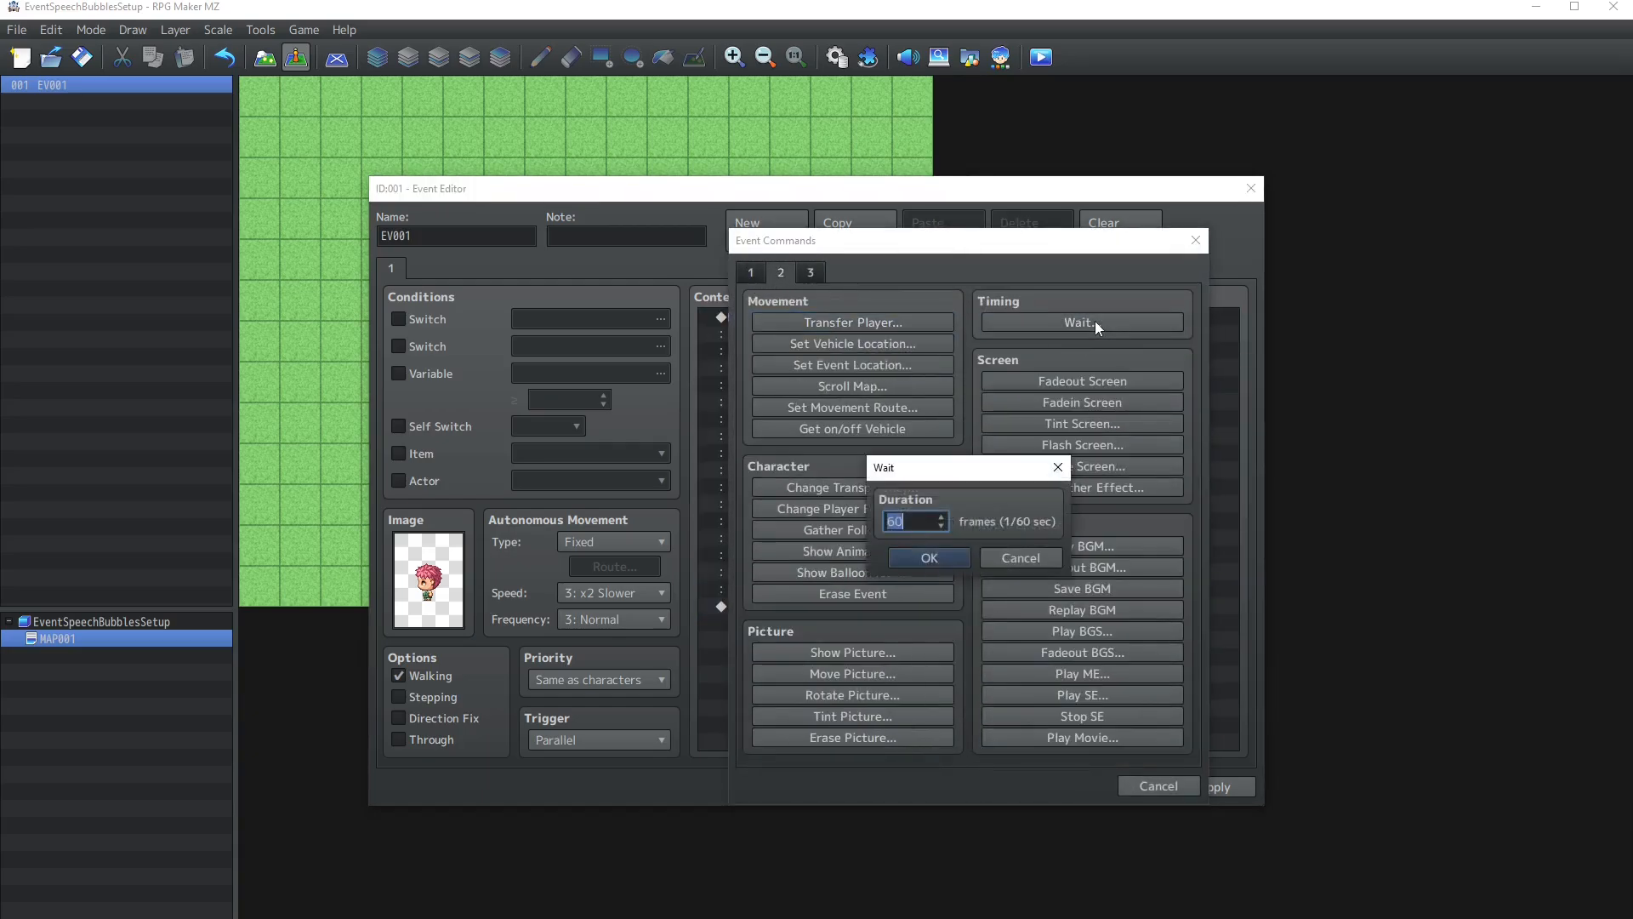
pyautogui.click(929, 552)
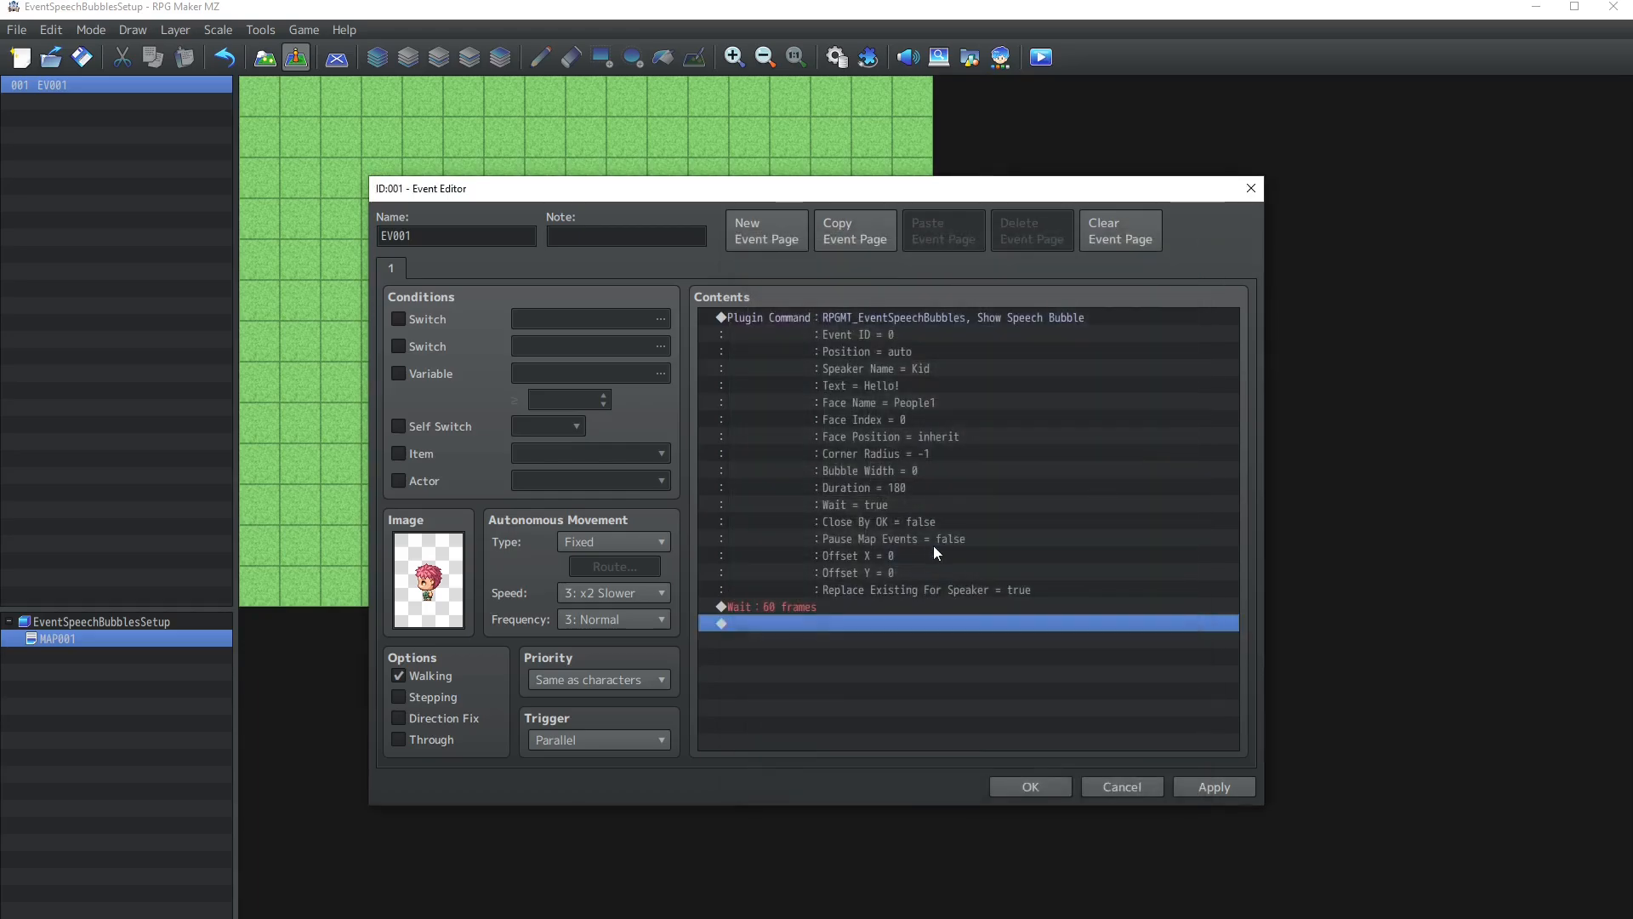
pyautogui.click(1035, 782)
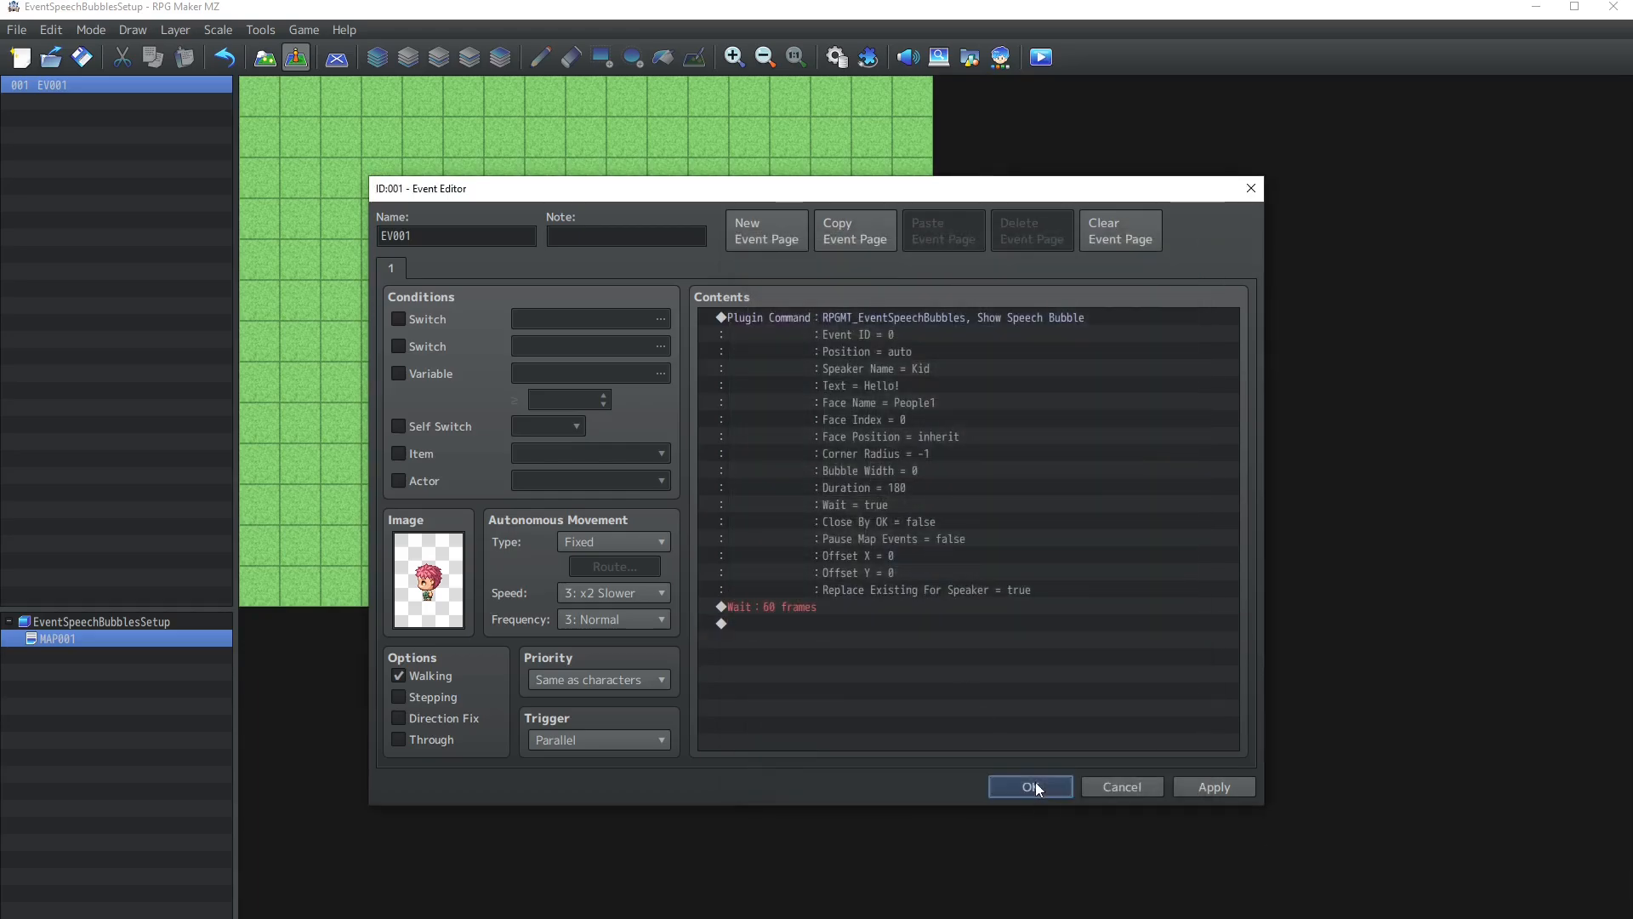
pyautogui.click(1035, 784)
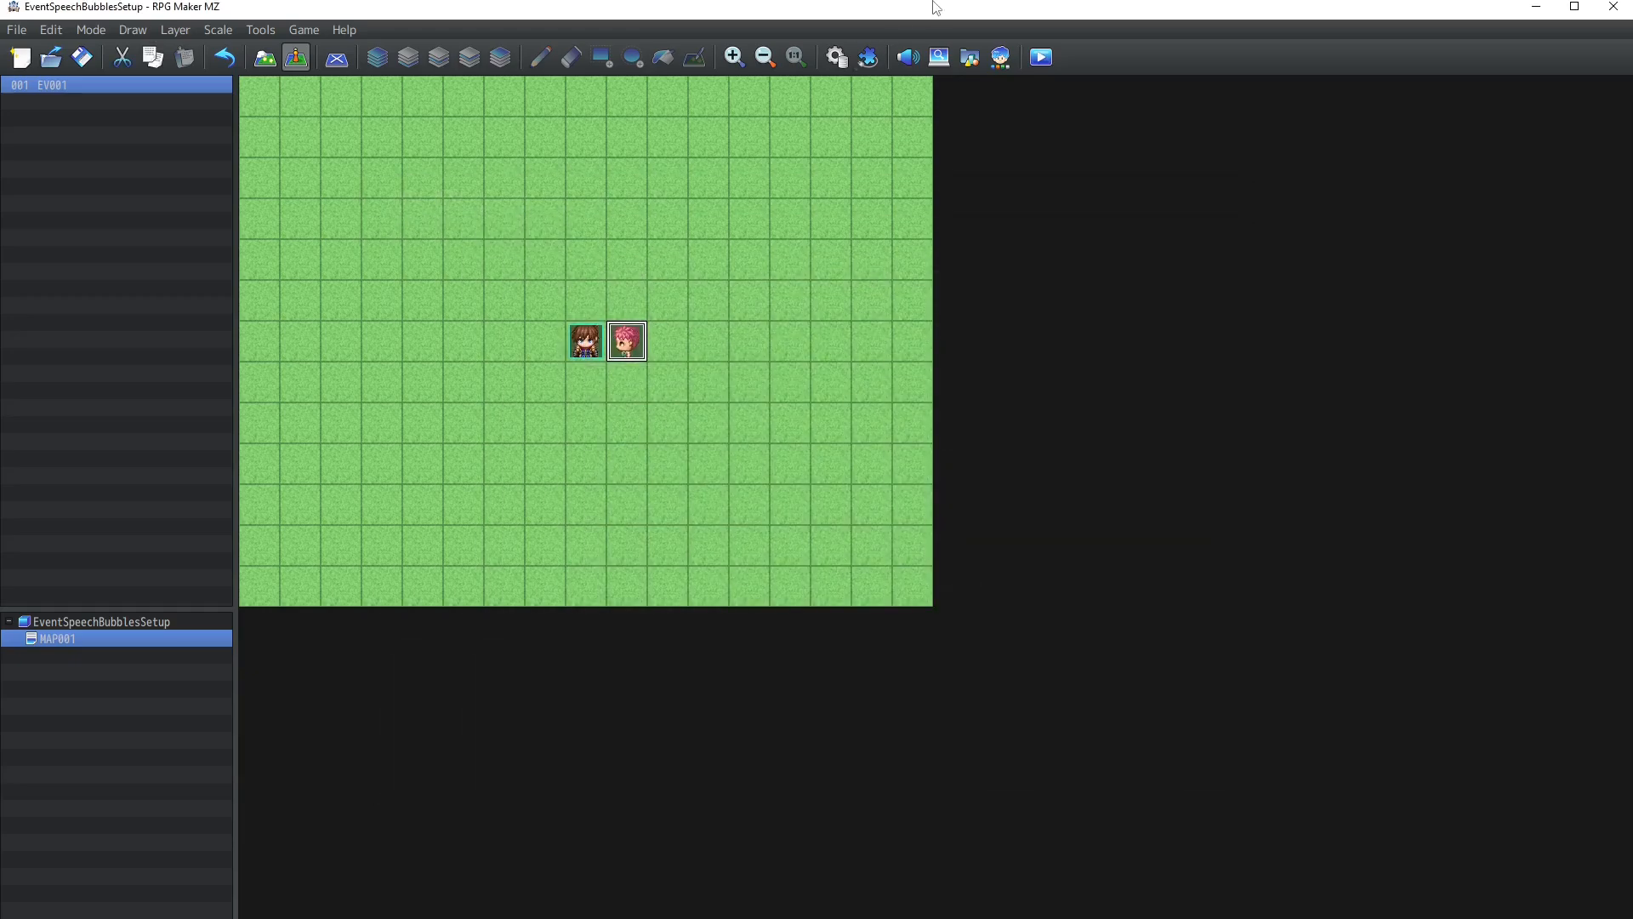
# Start a playtest of the project to check the timed speech bubble in the parallel event.
pyautogui.click(1031, 62)
pyautogui.press('Return')
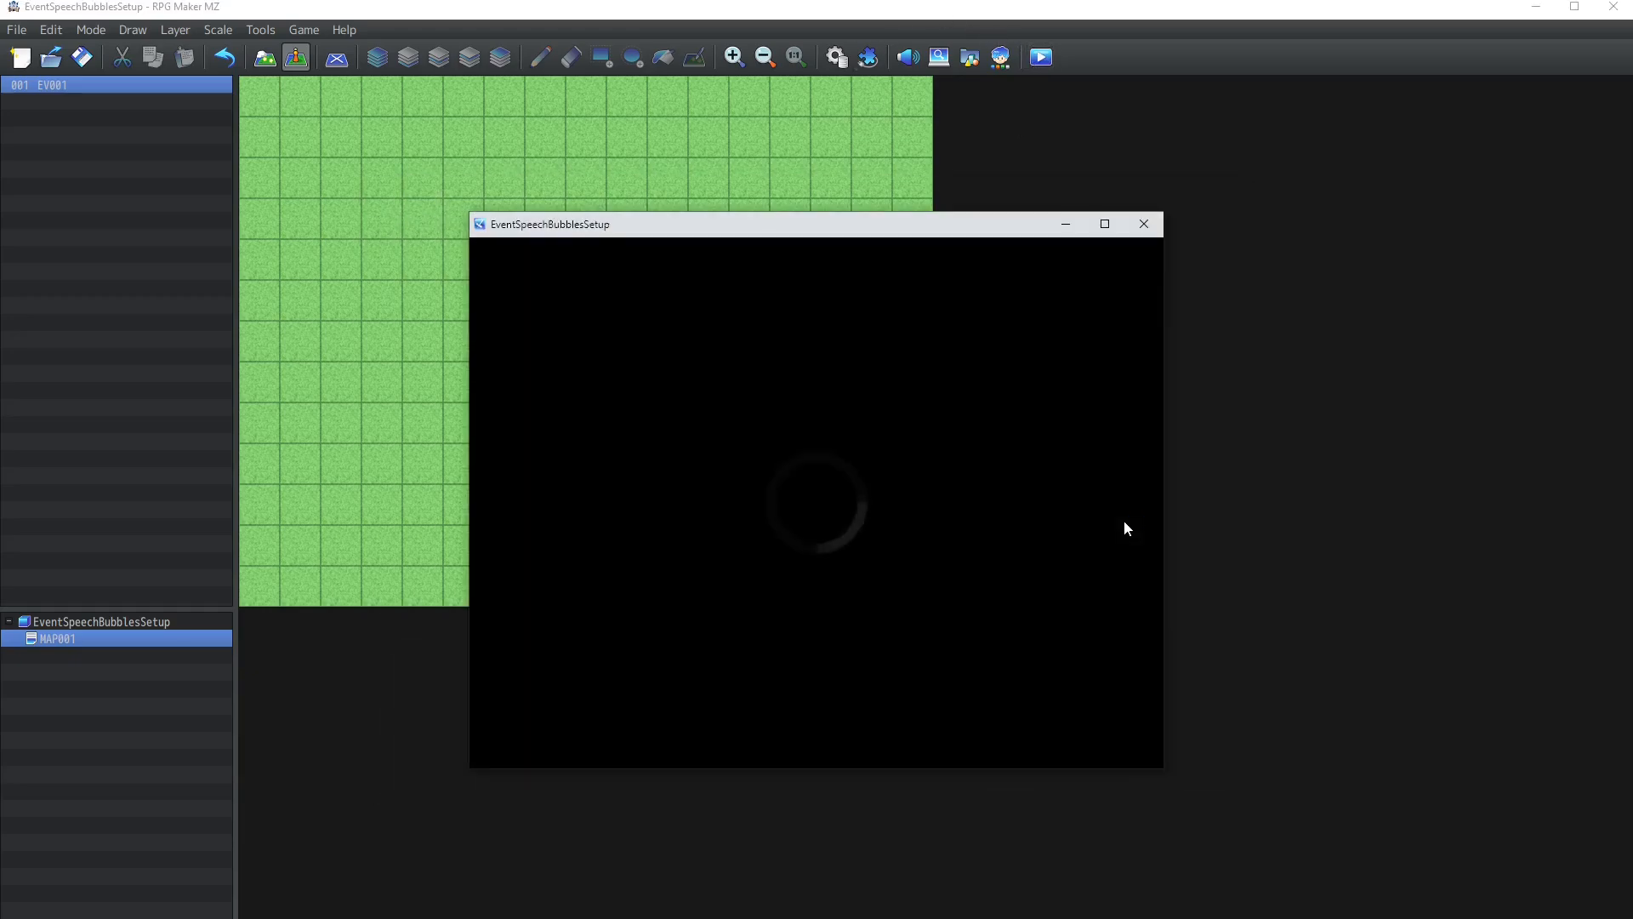